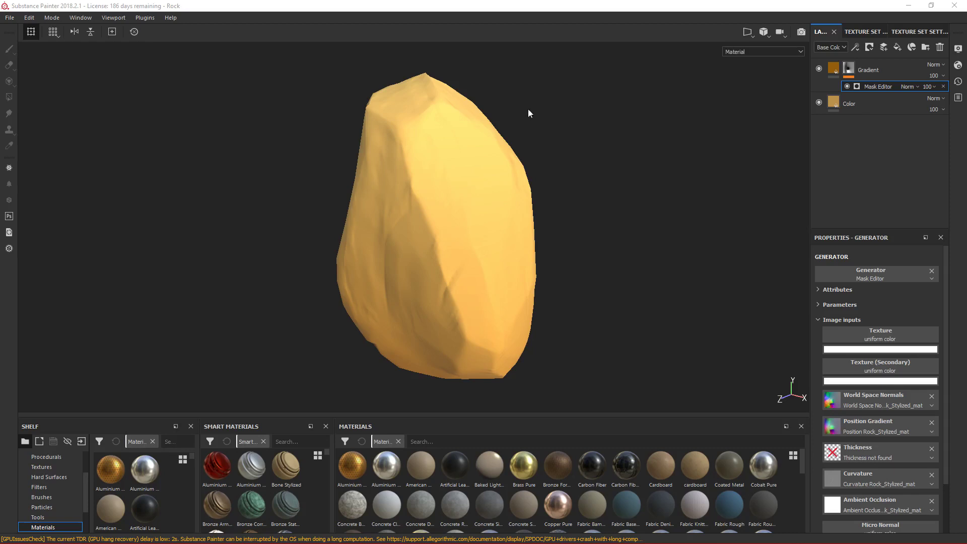
left_click(857, 140)
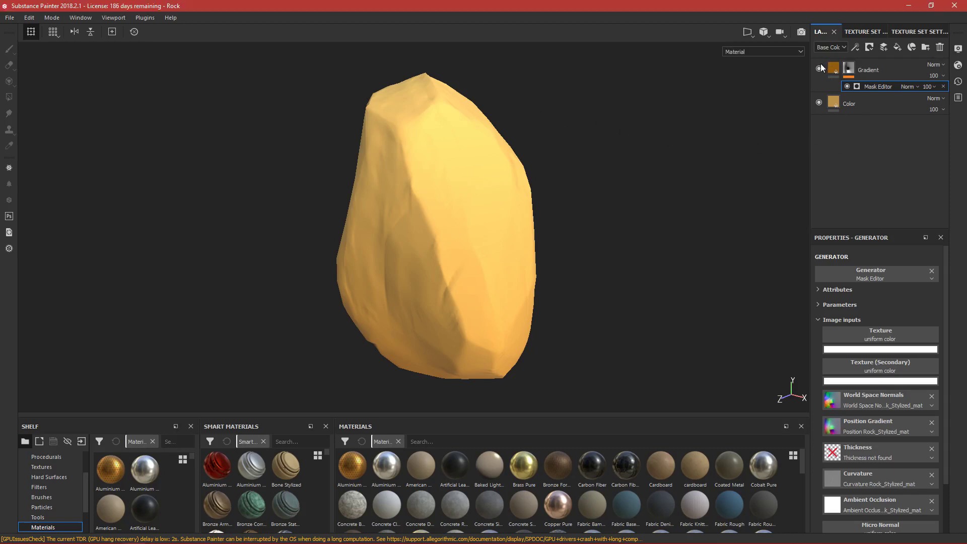
right_click(853, 122)
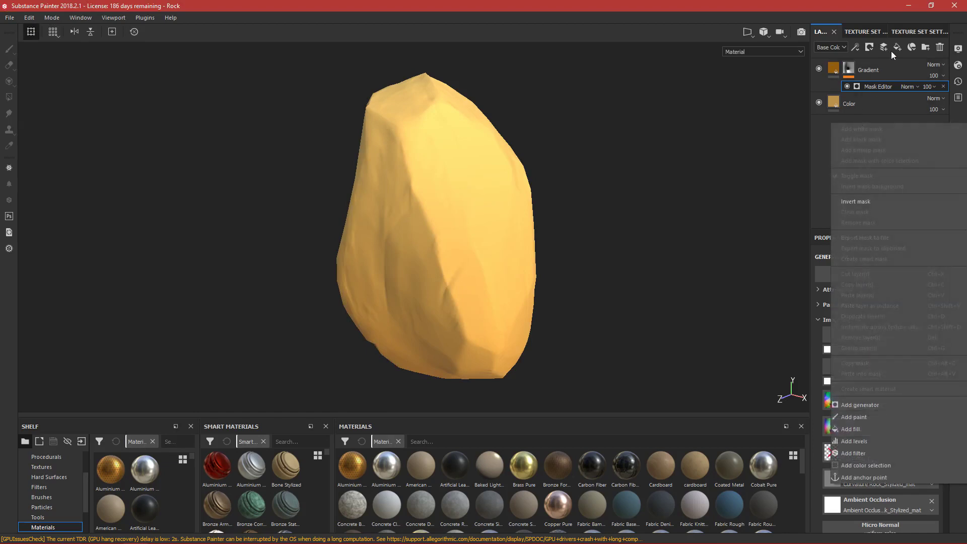
left_click(880, 104)
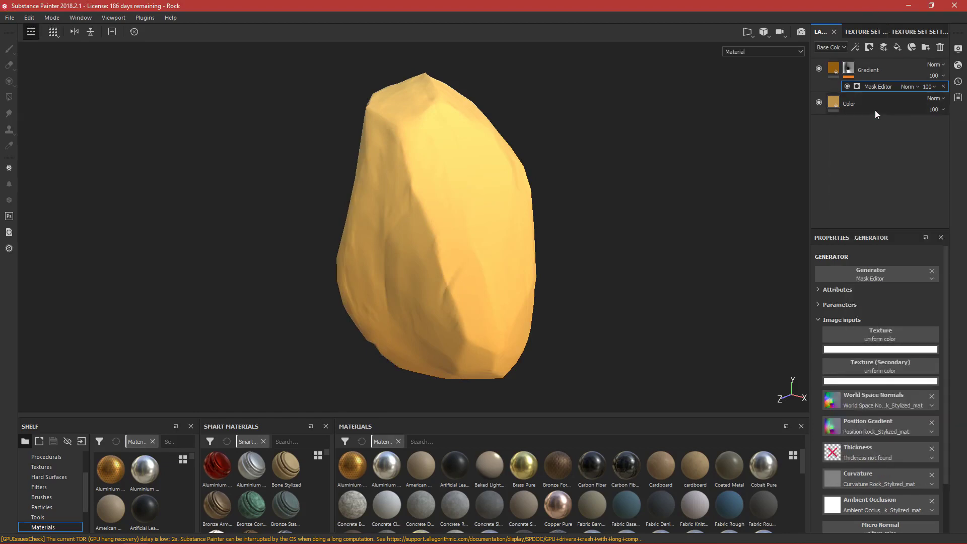
Add a folder to the layer stack and name it base_Color
left_click(923, 46)
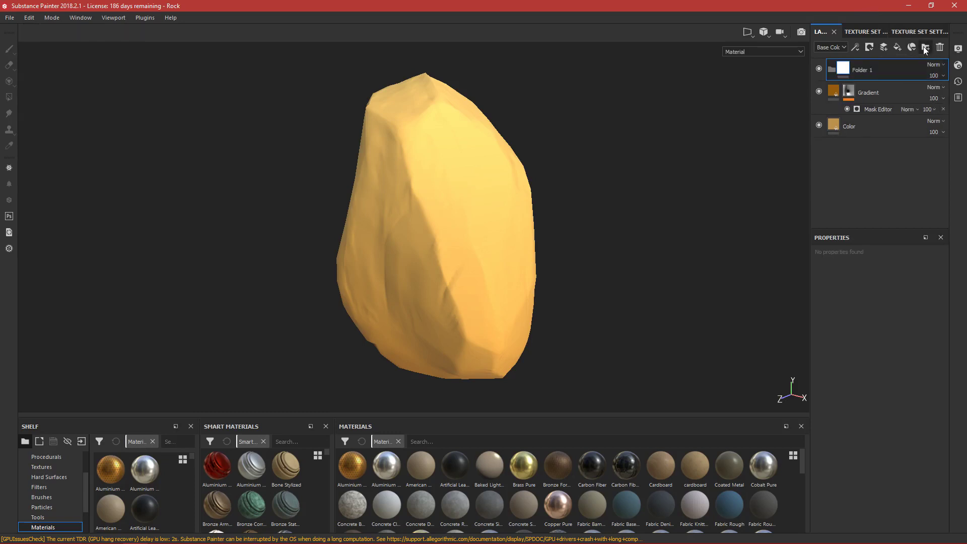
double_click(861, 68)
type("bas")
type("e Color")
key("Return")
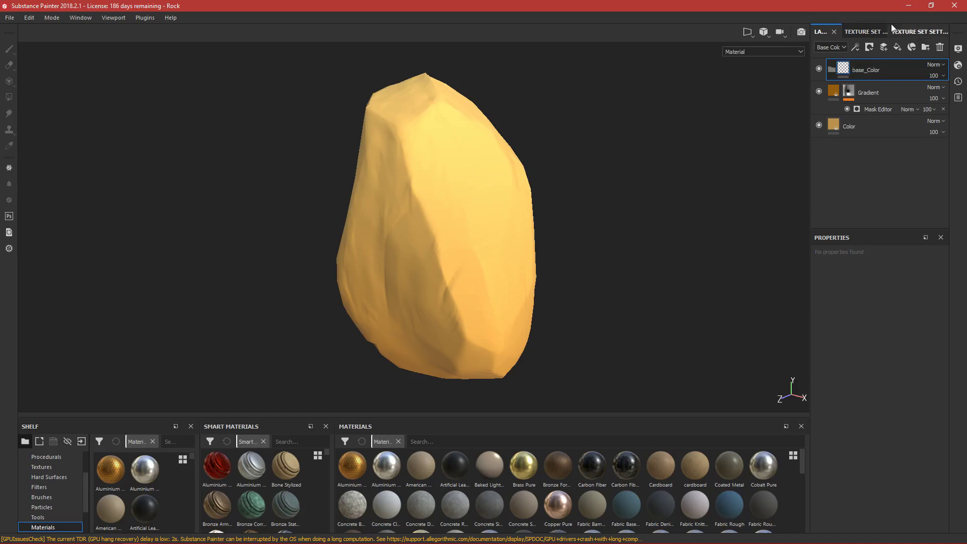
Move the Gradient and Color layers into the base_Color folder and collapse the folder
left_click(878, 98)
left_click(875, 128, "ctrl")
left_click_drag(882, 94, 865, 73)
left_click(831, 69)
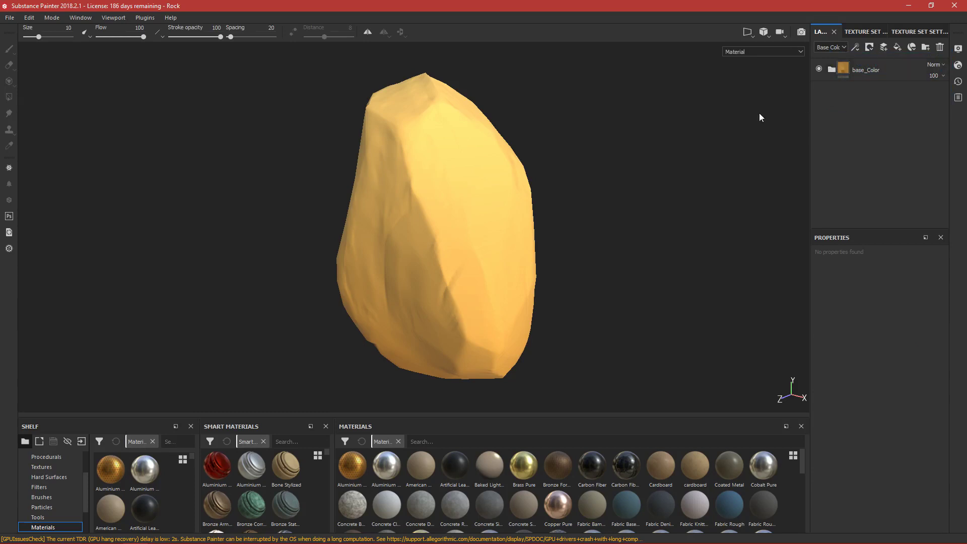
mouse_move(391, 173)
left_mouse_down("alt")
mouse_move(520, 171)
mouse_move(423, 220)
mouse_move(410, 167)
left_mouse_up("alt")
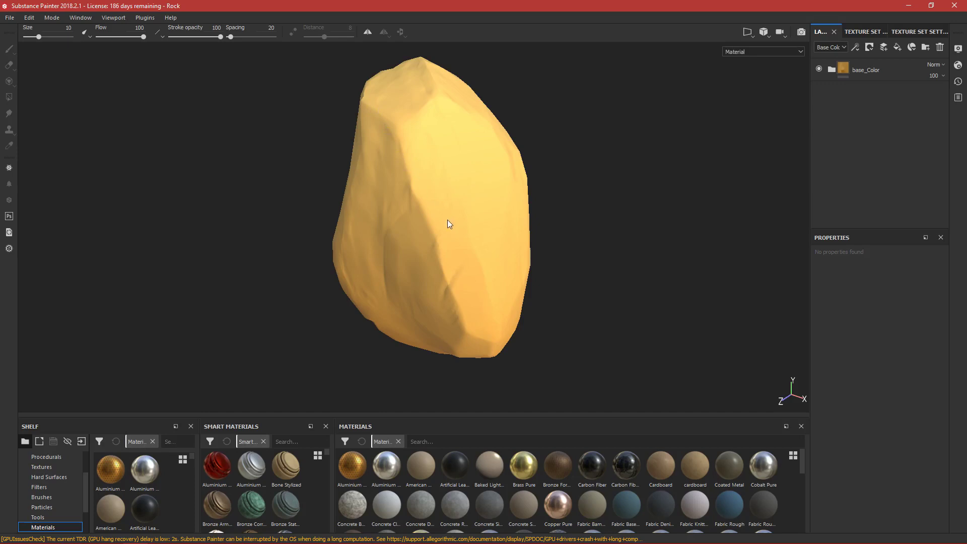
left_click_drag(441, 236, 583, 225, "alt")
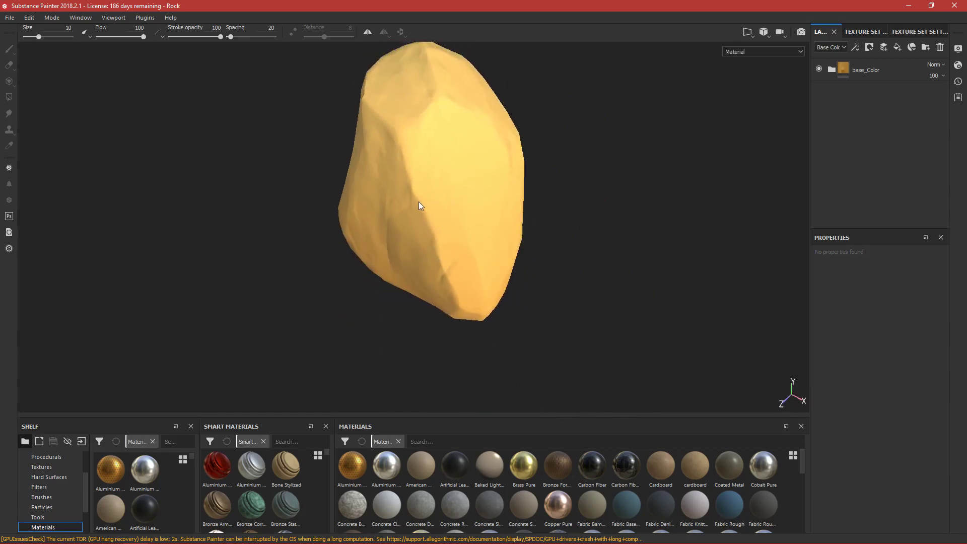
scroll(419, 200, "up", 2)
left_click_drag(433, 198, 563, 213, "alt")
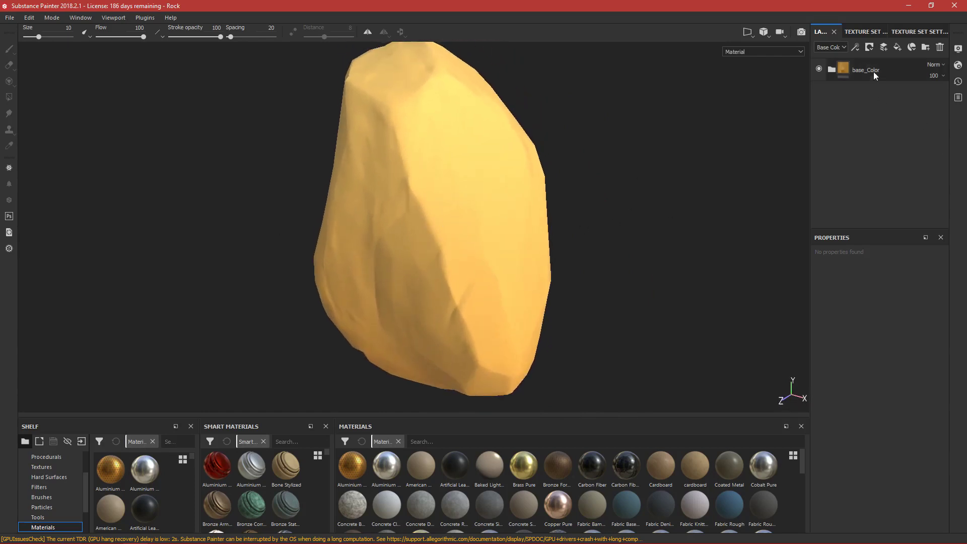
Add a fill layer, place it above the base_Color folder and collapse the folder
left_click(897, 48)
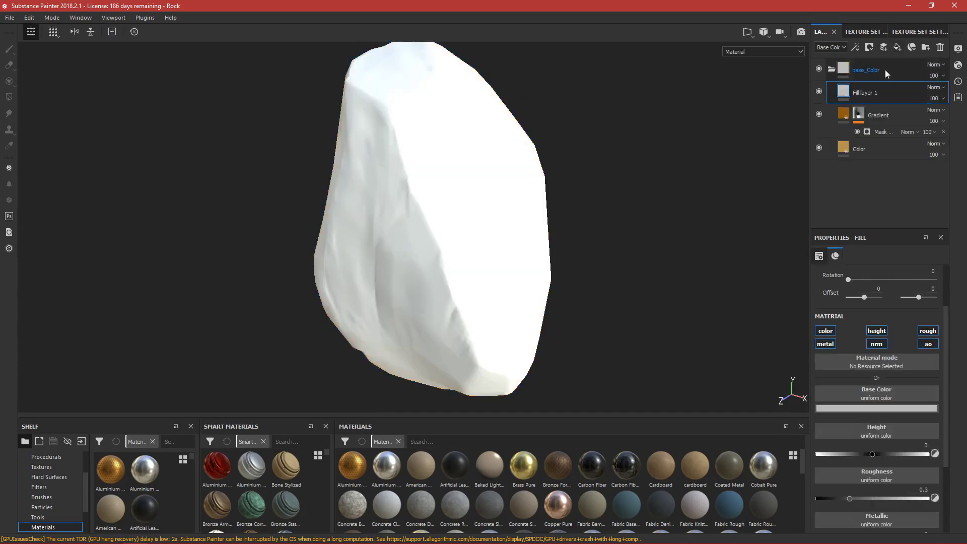
left_click_drag(865, 93, 868, 58)
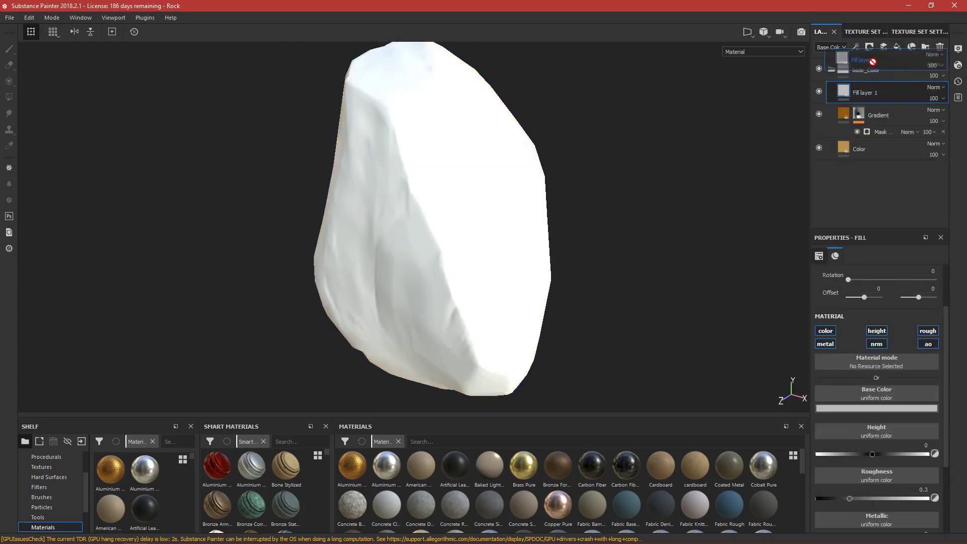
left_click(832, 92)
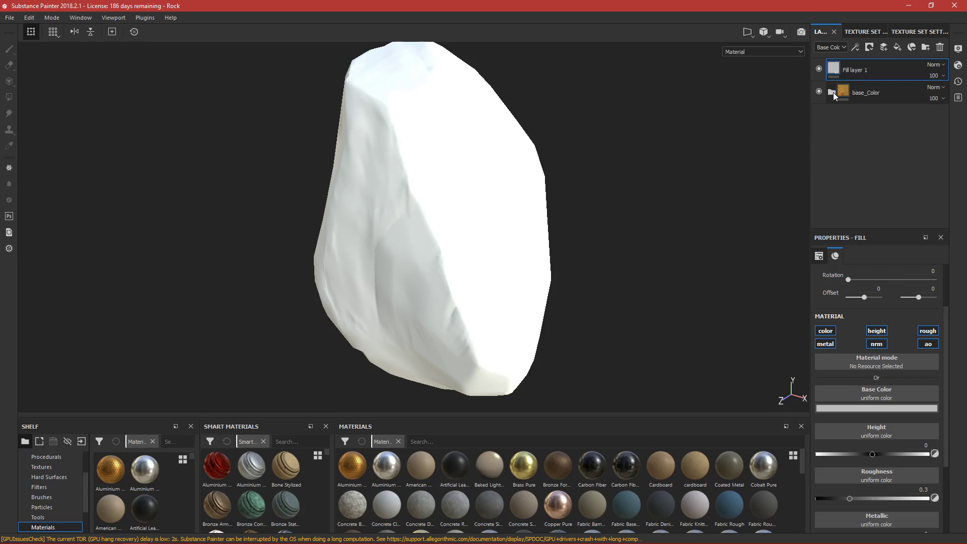
Disable the height, metal, nrm, ao and rough channels of the new fill layer, keeping only color
left_click(877, 330)
left_click(821, 345)
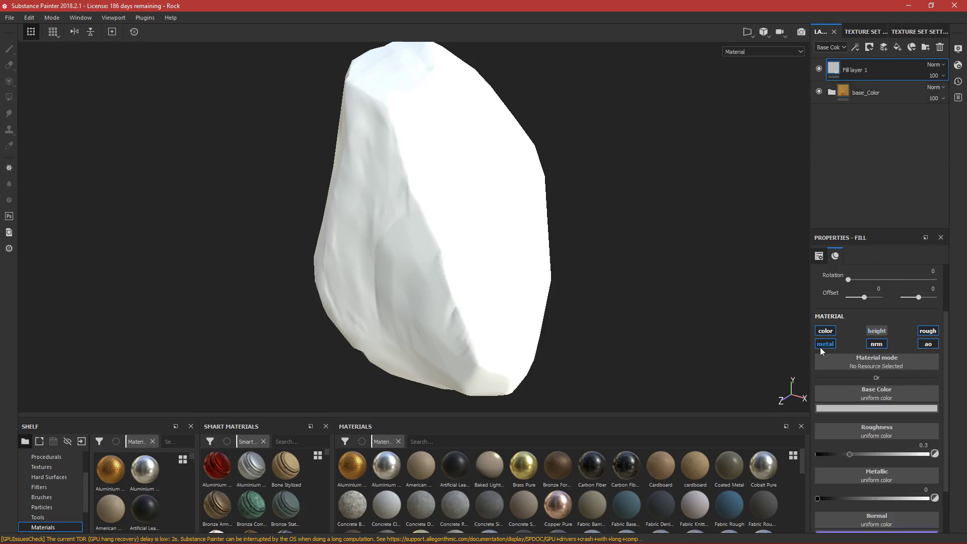
left_click(875, 344)
left_click(926, 344)
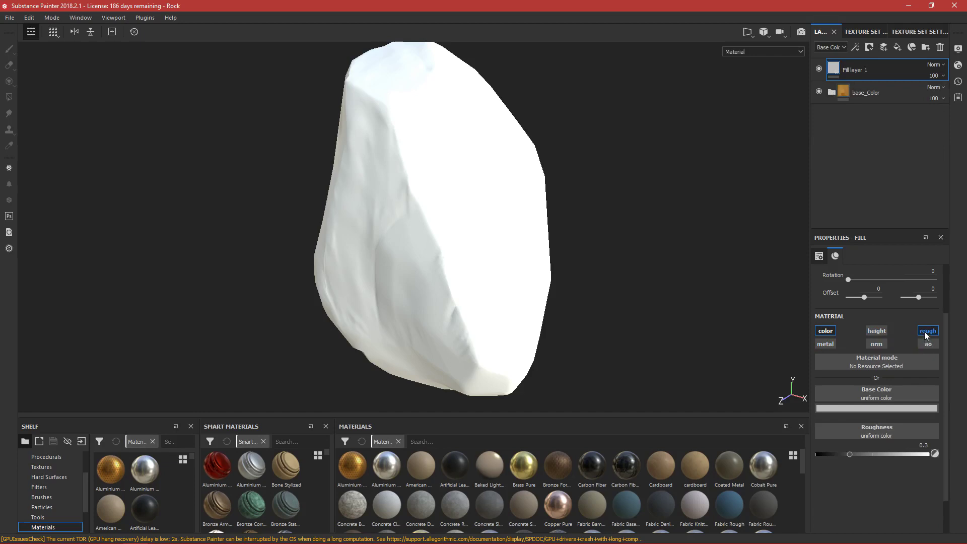
left_click(925, 331)
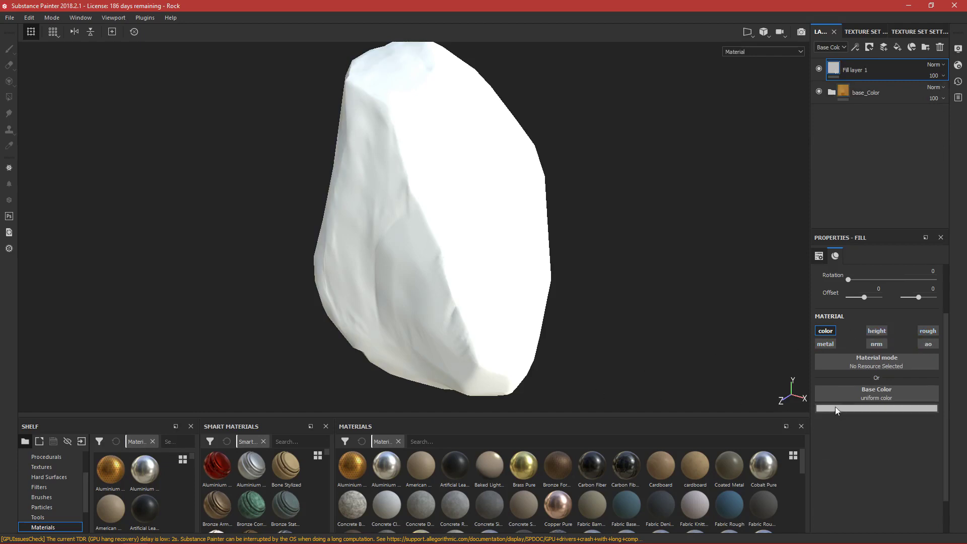
Sample the fill layer's base color from the base_Color folder's thumbnail, then set its value to 0.588 and saturation to 0.810
left_click(865, 407)
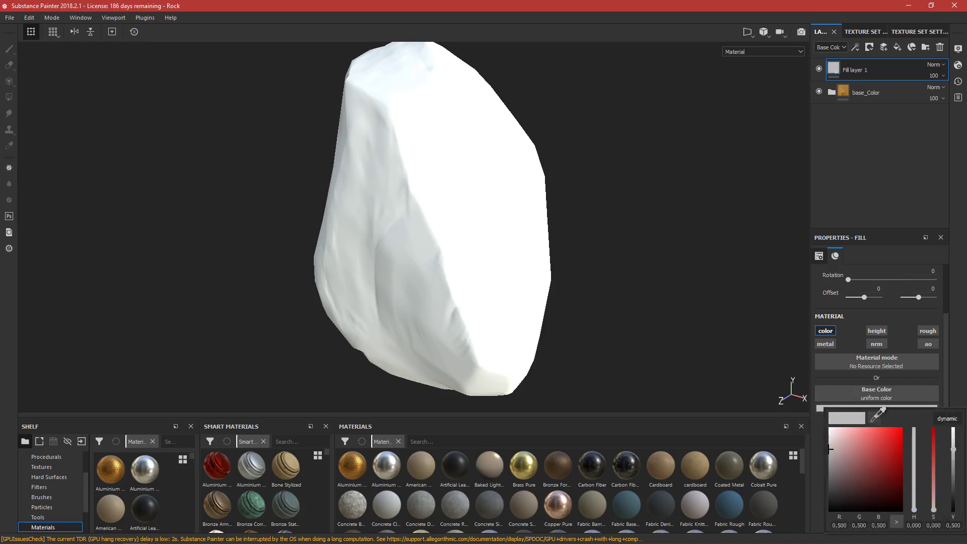
left_click(873, 418)
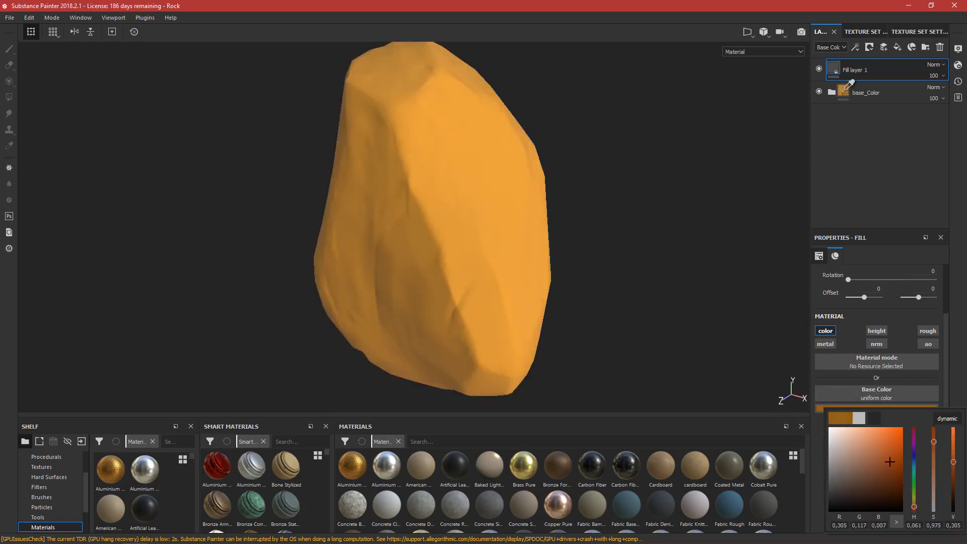
left_click(842, 90)
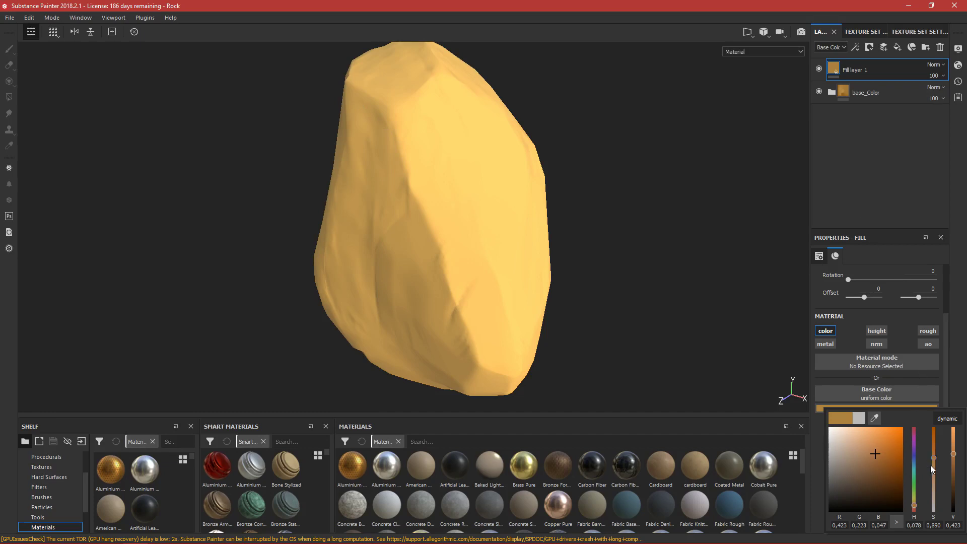
left_click_drag(955, 458, 954, 445)
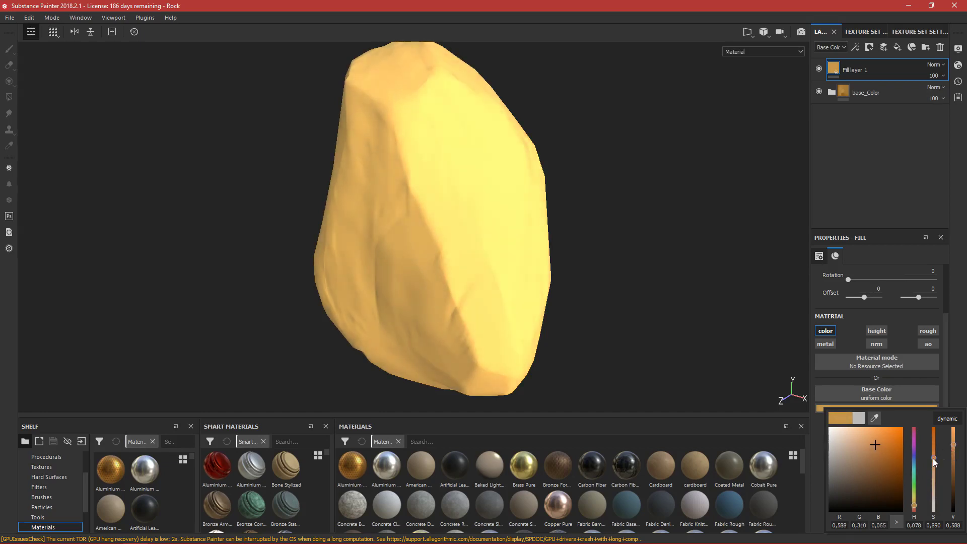
left_click_drag(934, 461, 933, 465)
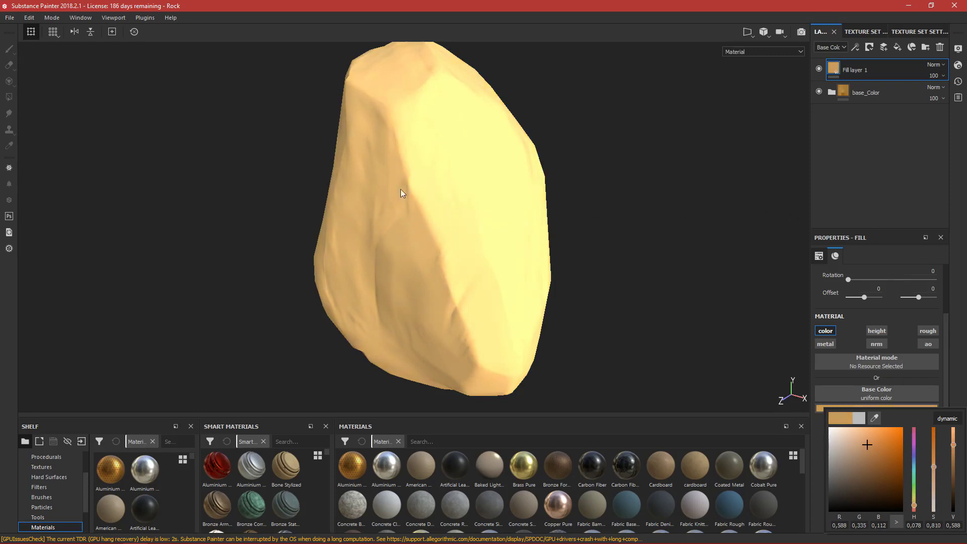
Rename the fill layer as Edge_Color
double_click(856, 69)
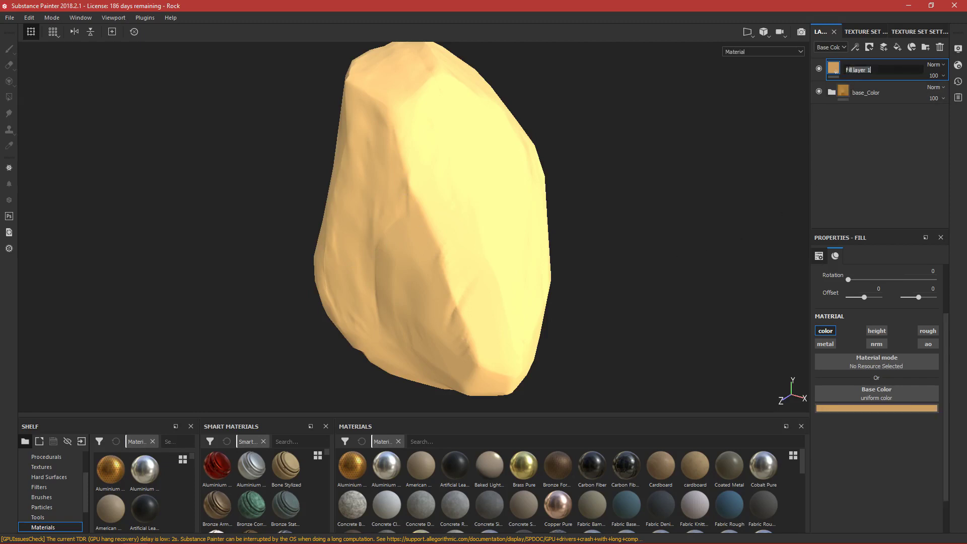
type("Edge_Color")
key("Return")
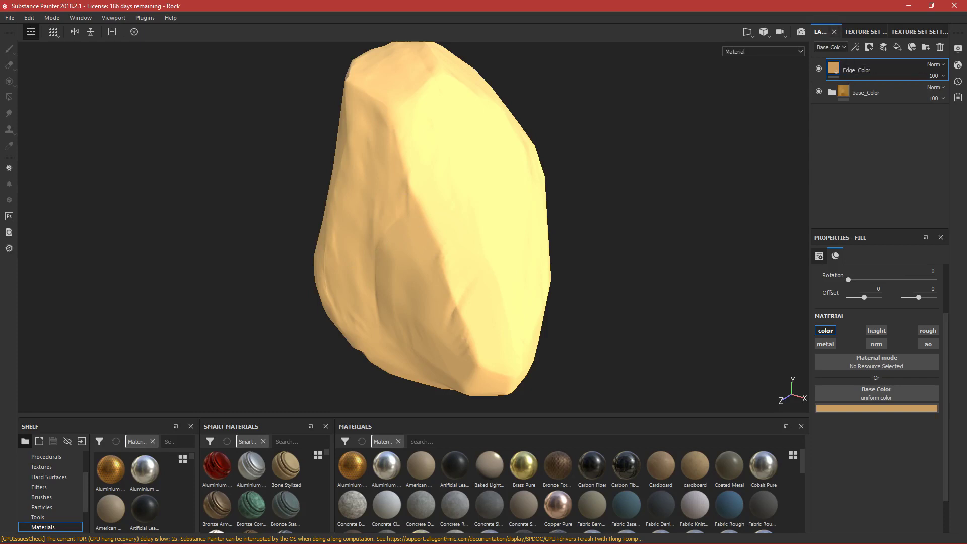
Add a black mask to the Edge_Color layer and add an empty generator to that mask
left_click_drag(446, 201, 517, 186, "alt")
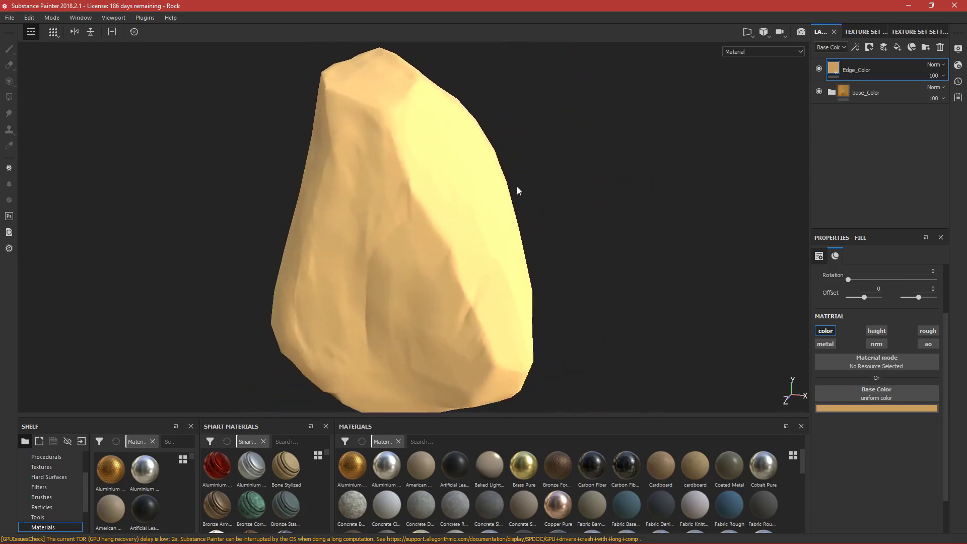
left_click_drag(493, 246, 604, 209, "alt")
right_click(853, 71)
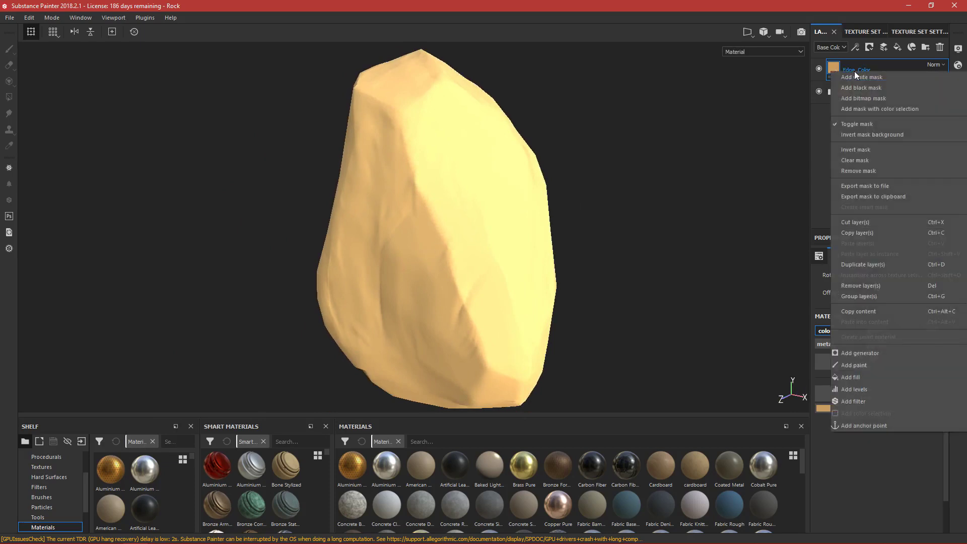
left_click(854, 87)
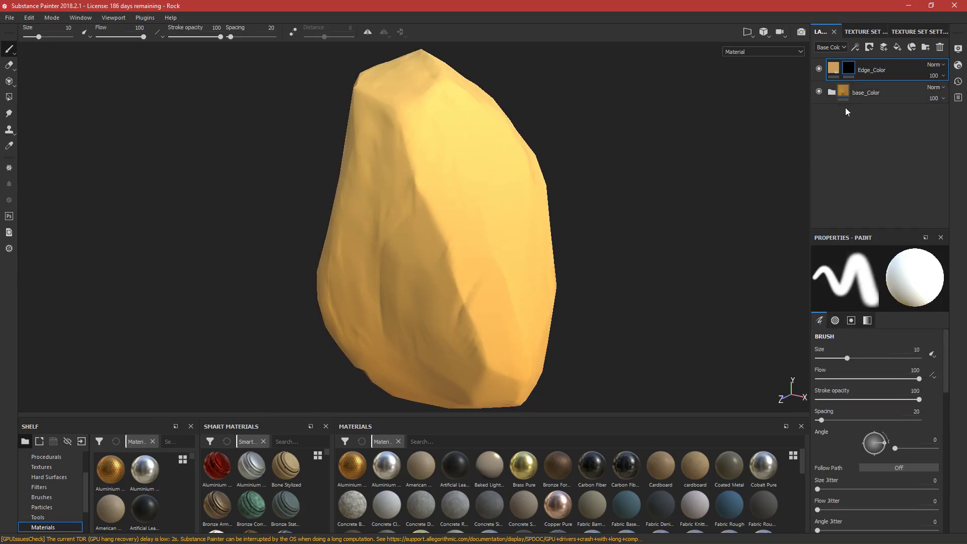
right_click(854, 72)
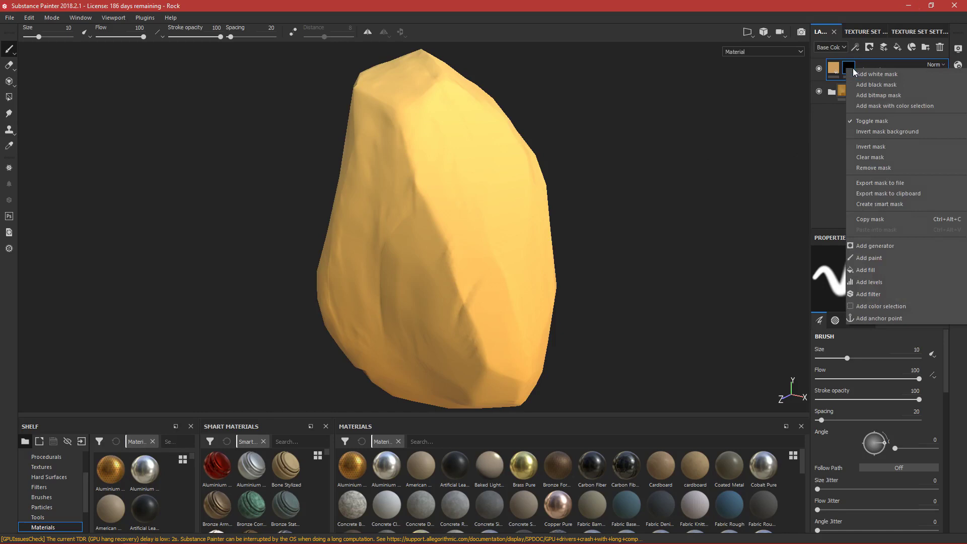
left_click(877, 246)
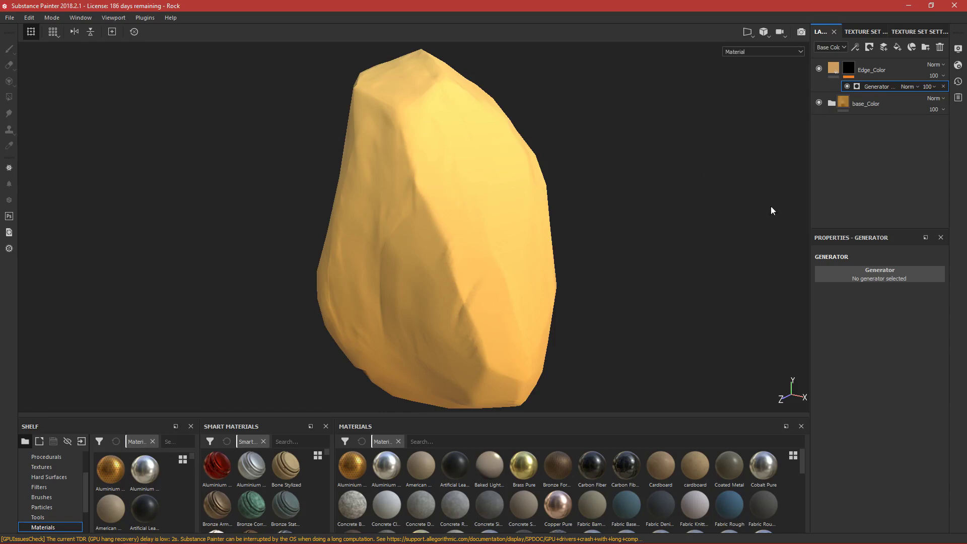
Try Metal Edge Wear as the Edge_Color mask's generator, inspect the rock's edges, and clear the generator again
left_click(889, 275)
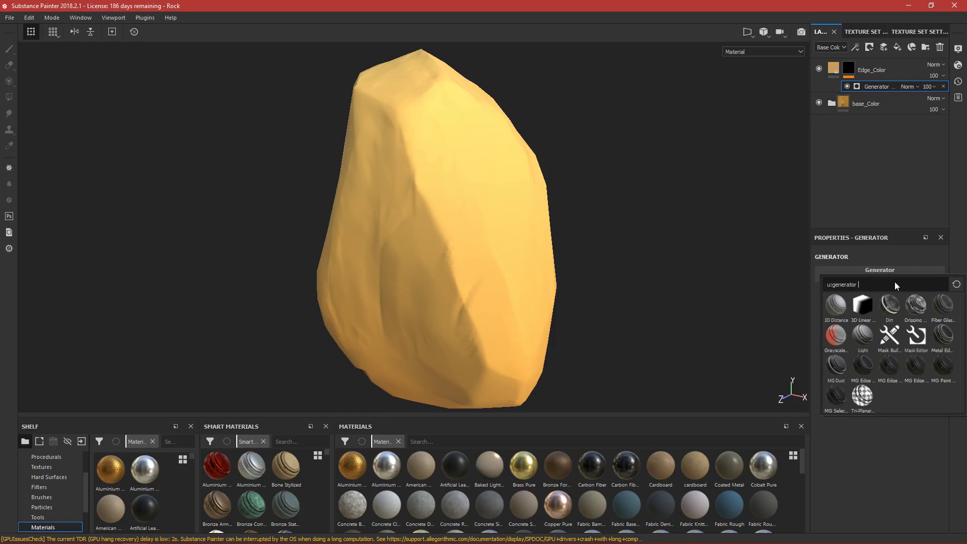
mouse_move(943, 342)
left_click(943, 338)
left_click_drag(583, 287, 491, 237, "alt")
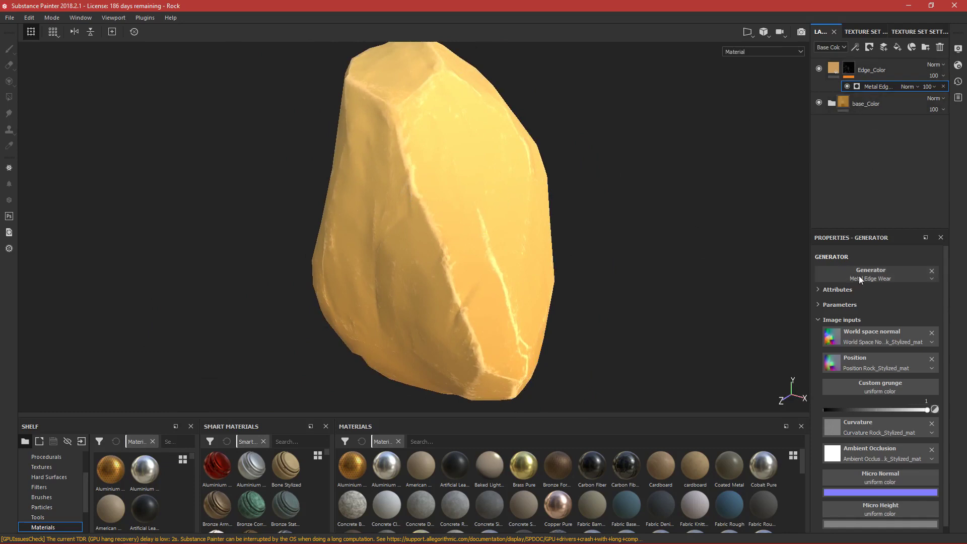
left_click(818, 318)
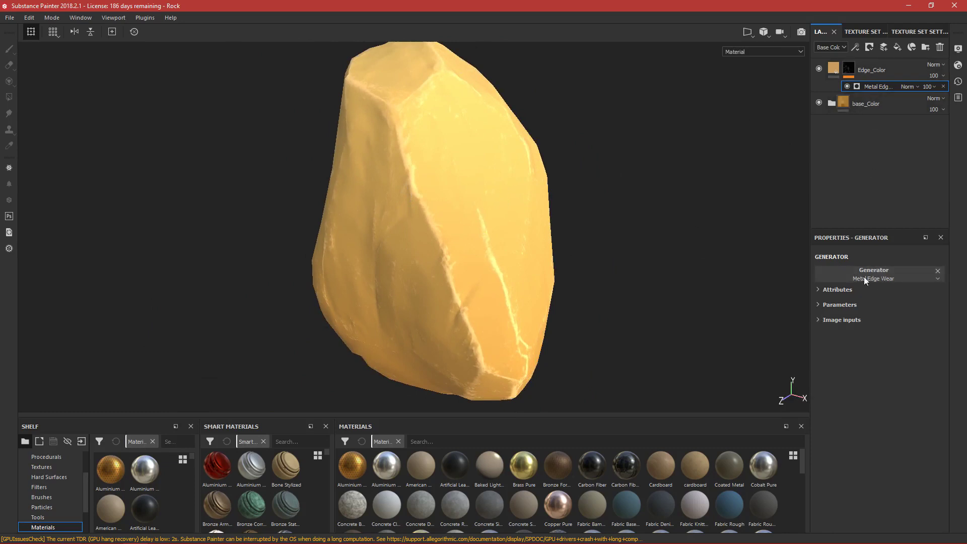
scroll(443, 183, "up", 5)
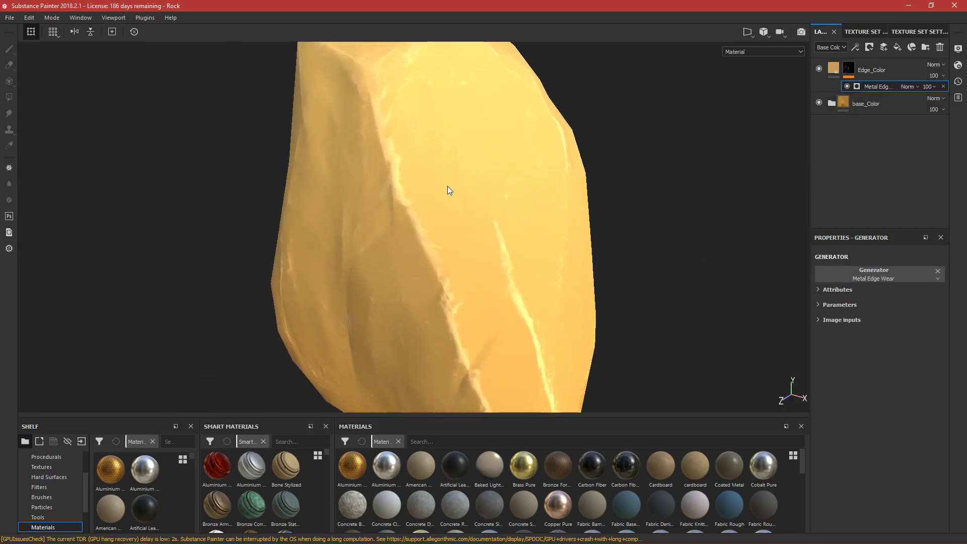
middle_click_drag(447, 186, 464, 199, "alt")
scroll(464, 199, "down", 5)
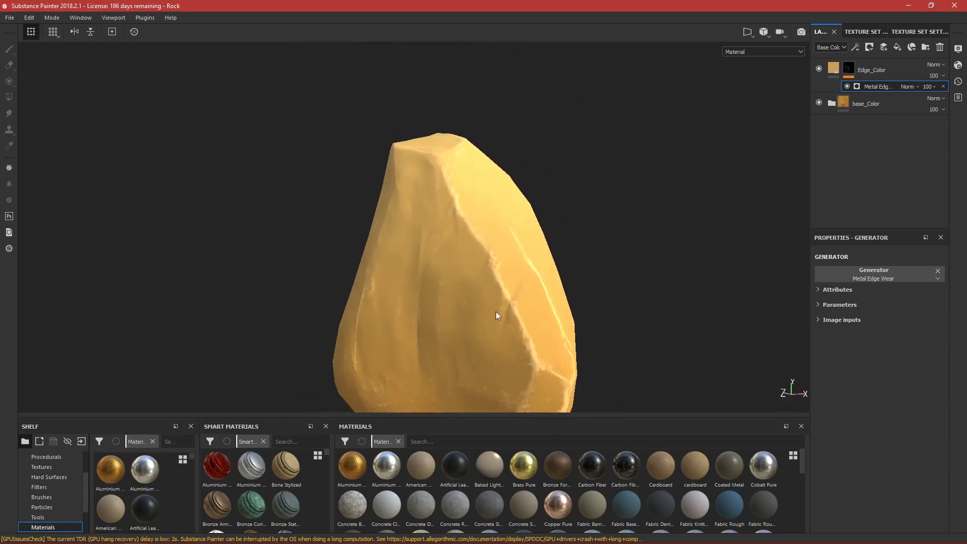
left_click_drag(489, 224, 520, 259, "alt")
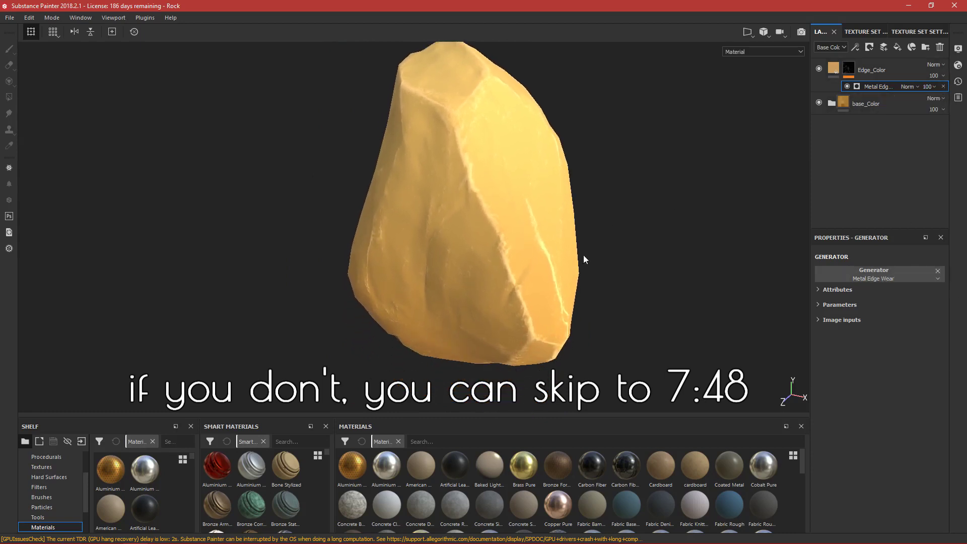
left_click(938, 271)
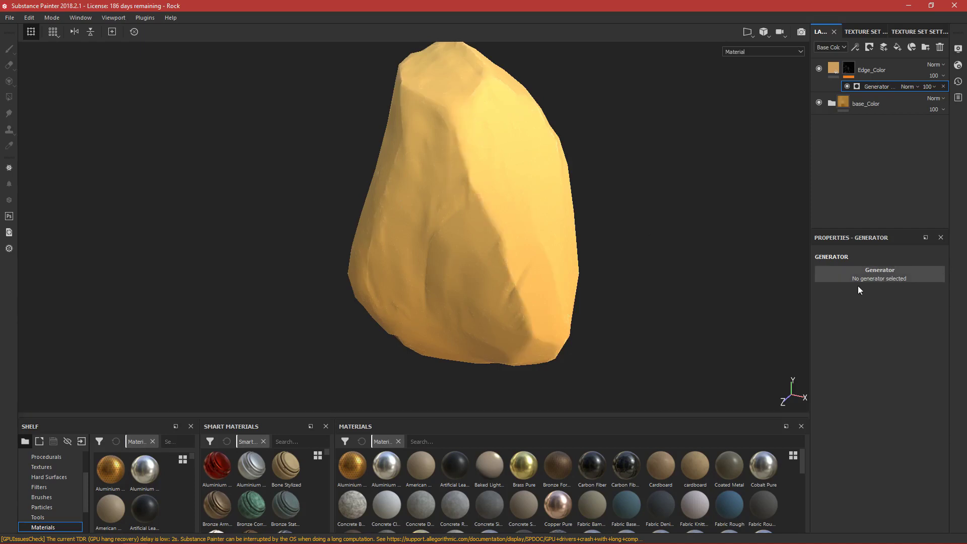
Load Mask Editor as the generator in the Edge_Color mask and inspect its effect on the rock's edges
left_click(879, 274)
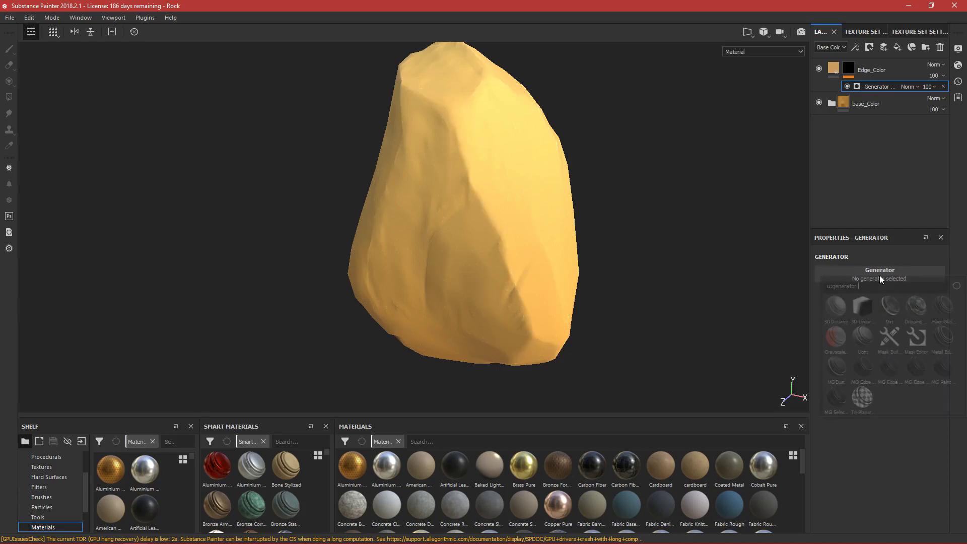
left_click(917, 340)
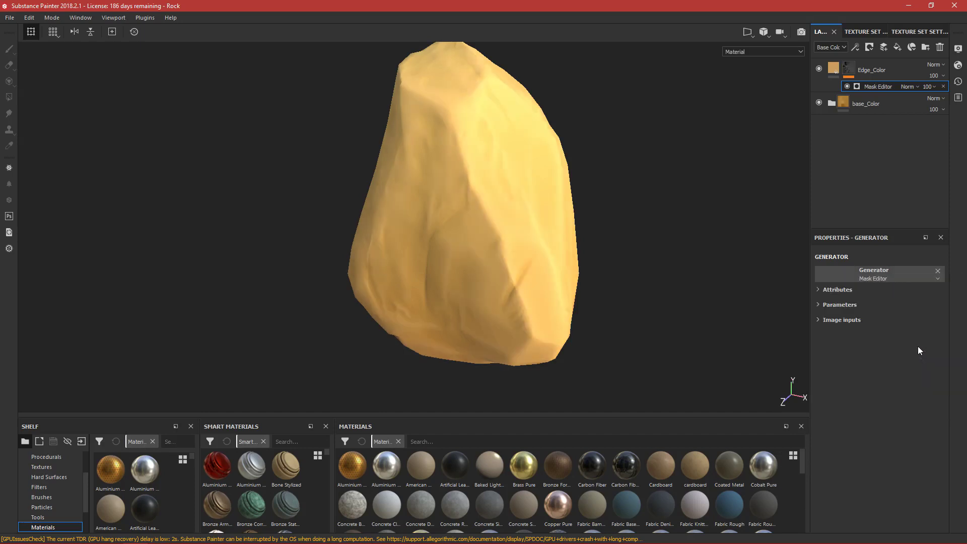
left_click_drag(784, 123, 652, 247, "alt")
scroll(526, 225, "up", 3)
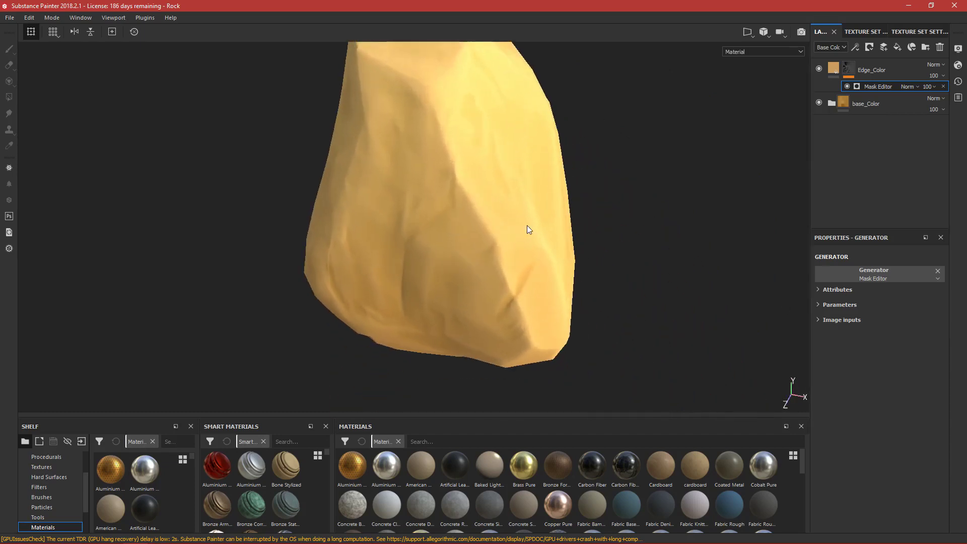
scroll(528, 235, "up", 2)
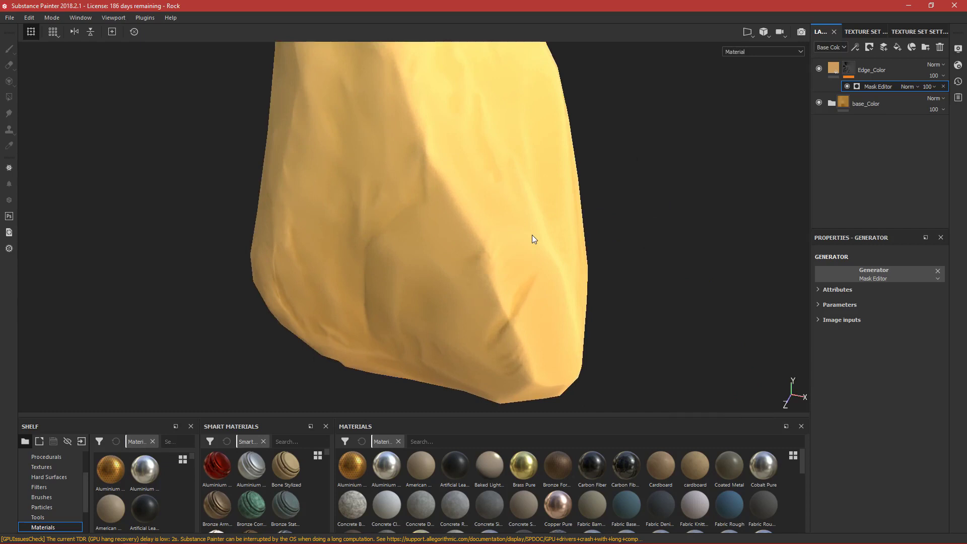
scroll(533, 238, "down", 5)
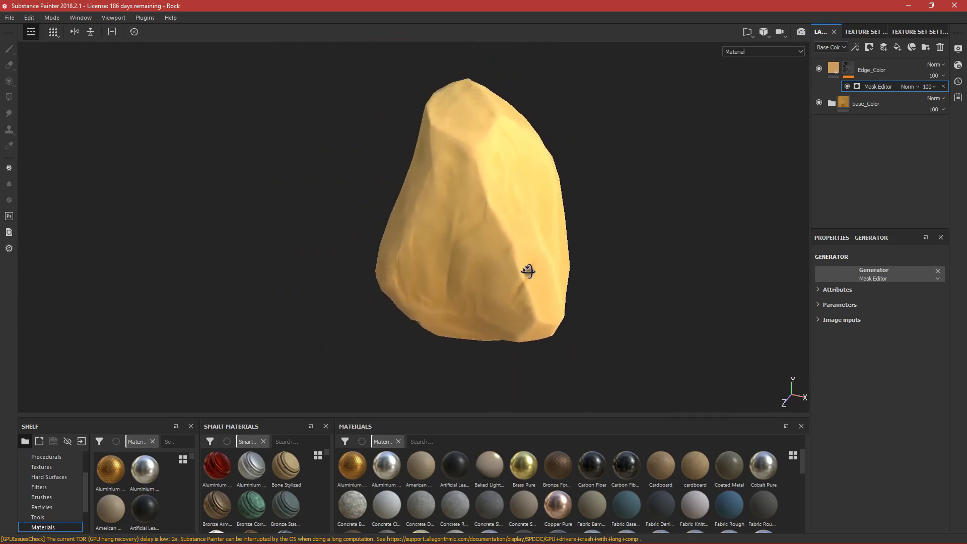
Lower the Mask Editor's Curvature Opacity to 0 and examine the rock from several angles
left_click(820, 304)
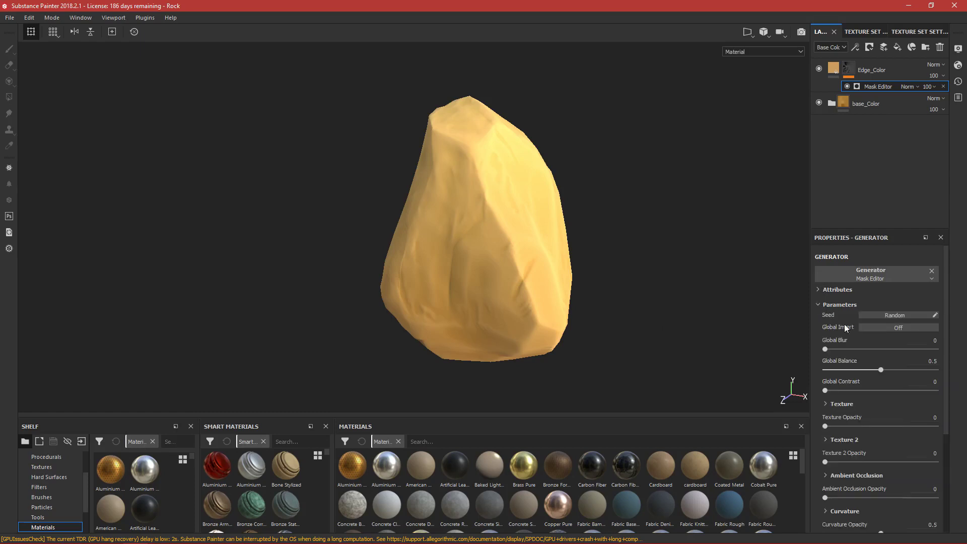
scroll(838, 324, "down", 1)
scroll(839, 325, "down", 3)
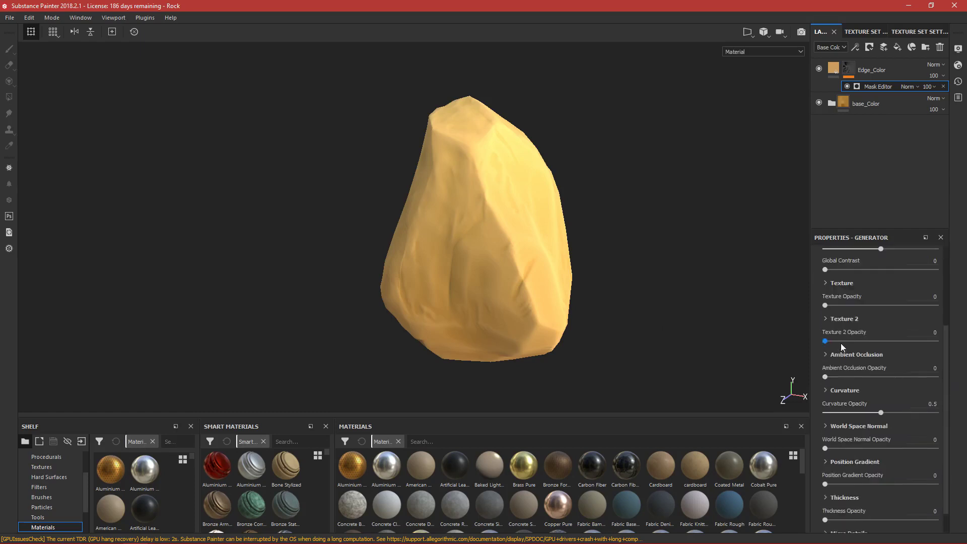
left_click_drag(879, 384, 790, 382)
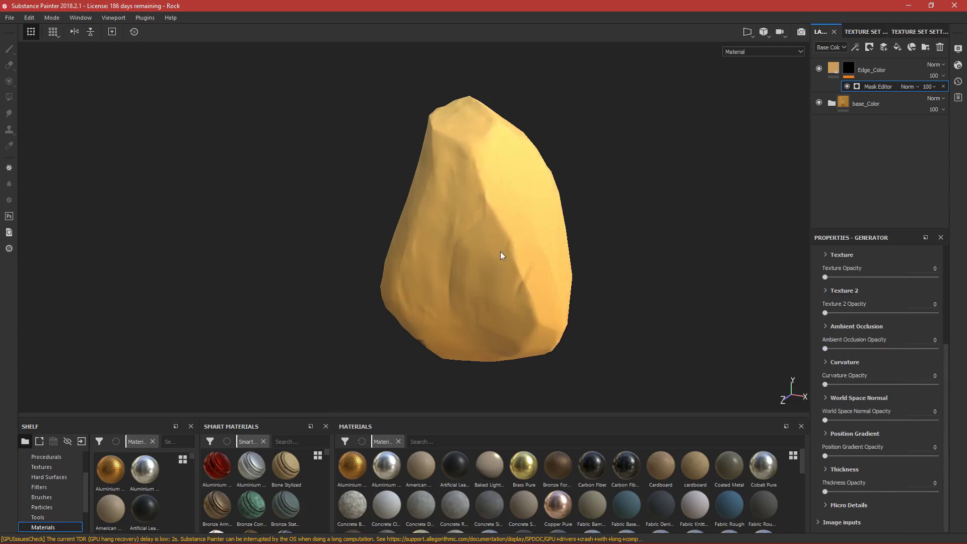
left_click_drag(518, 273, 524, 274, "alt")
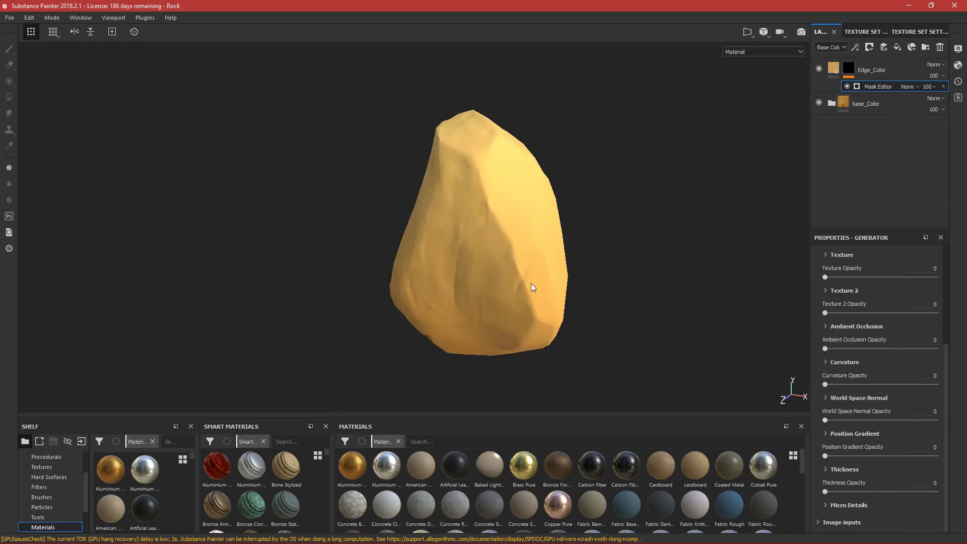
scroll(531, 283, "up", 5)
scroll(574, 274, "down", 5)
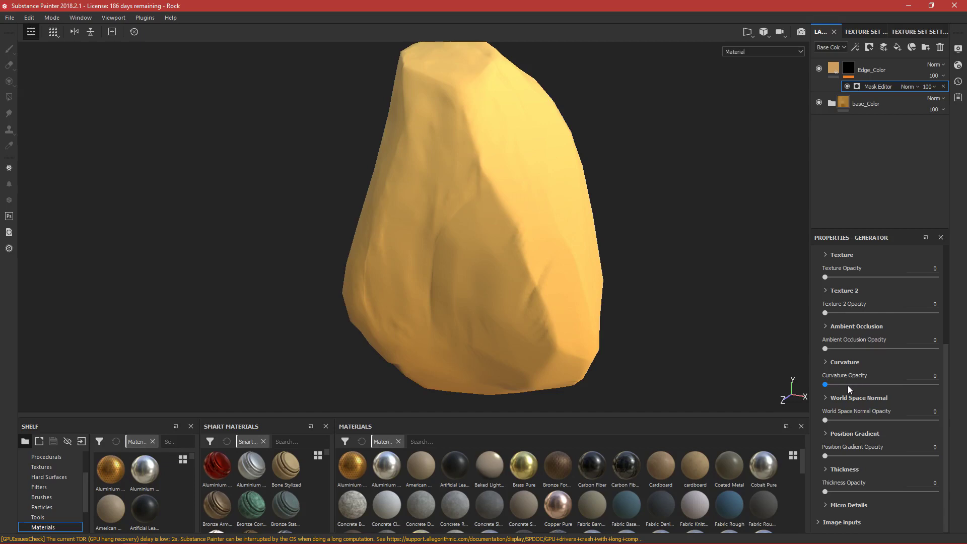
left_click_drag(572, 266, 485, 270, "alt")
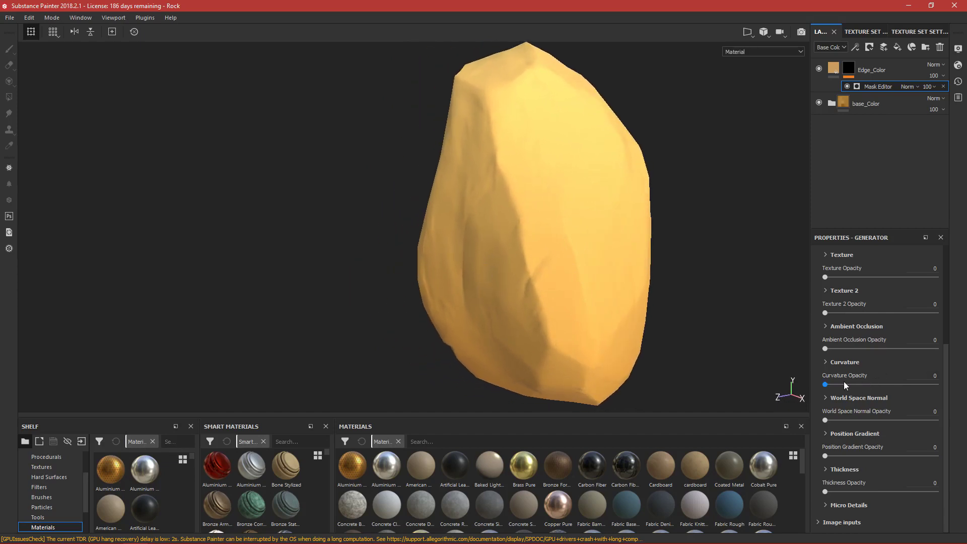
left_click_drag(592, 216, 592, 180, "alt")
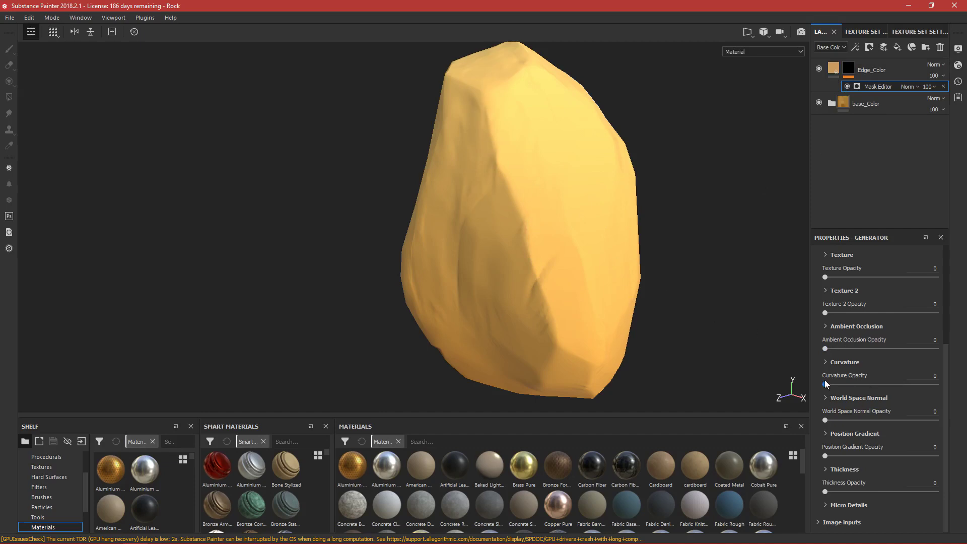
Raise the Mask Editor's Curvature Opacity to 1 and inspect the rock's edges up close and from different sides
left_click_drag(825, 387, 942, 384)
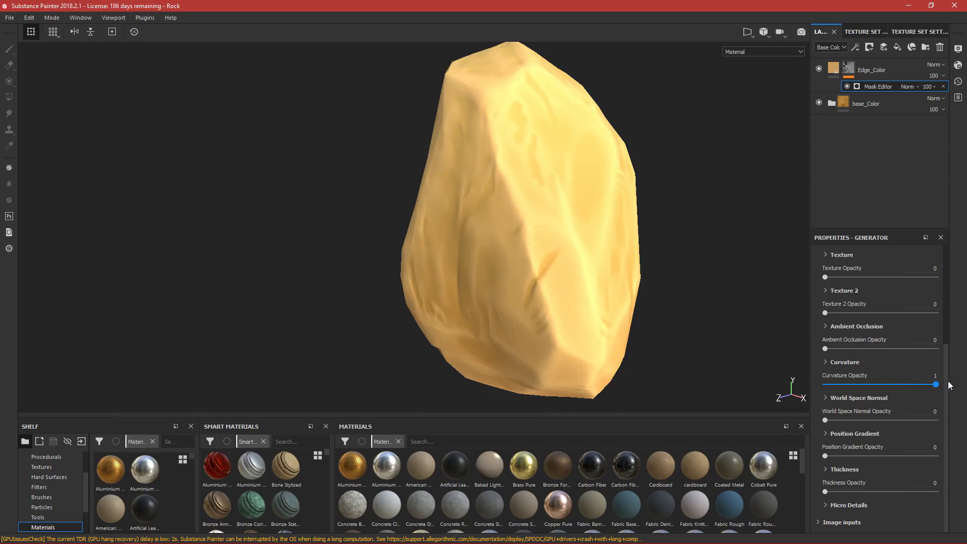
scroll(614, 297, "up", 2)
left_click_drag(613, 301, 448, 303, "alt")
scroll(568, 318, "up", 3)
left_click_drag(568, 317, 641, 252, "alt")
scroll(612, 305, "down", 3)
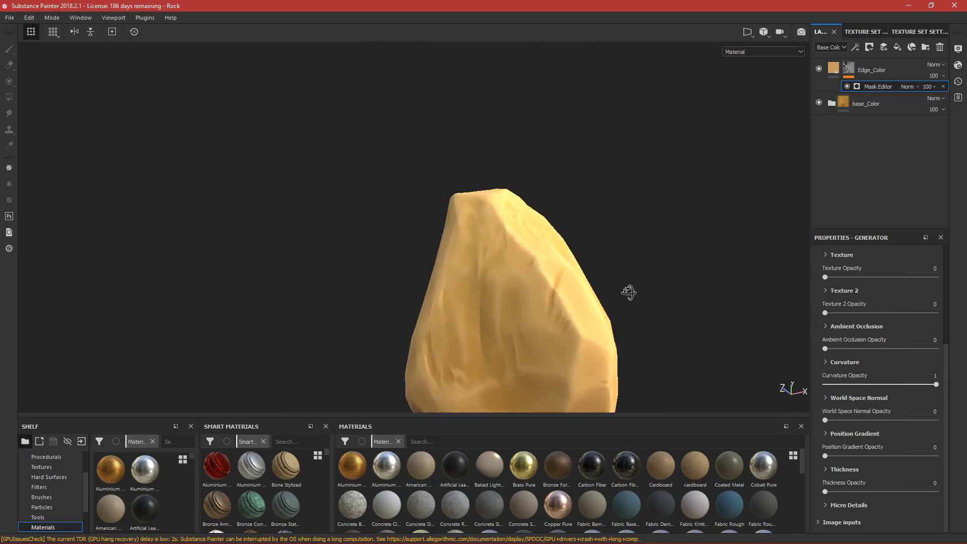
left_click_drag(628, 292, 611, 287, "alt")
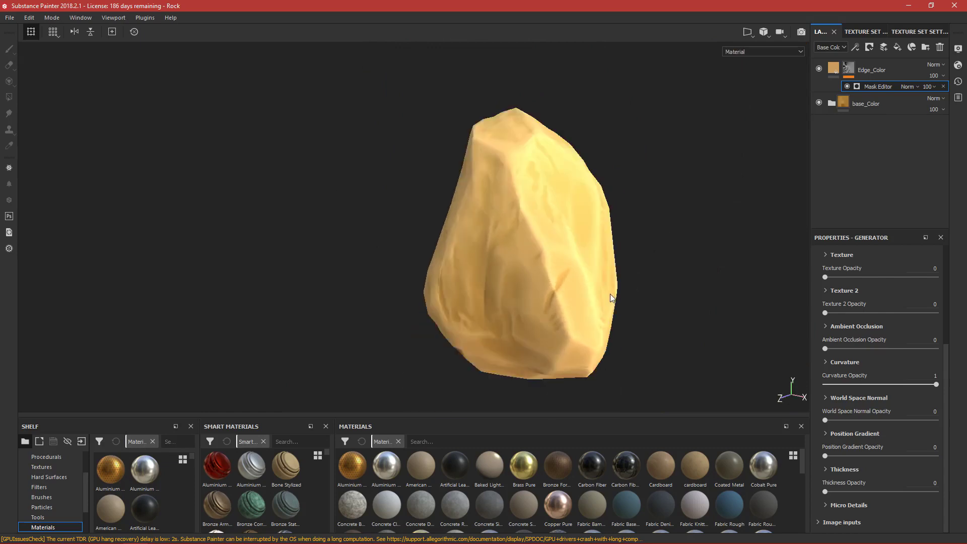
Set the Mask Editor's Curvature Opacity to 0.5 and check the edges on the rock
double_click(933, 374)
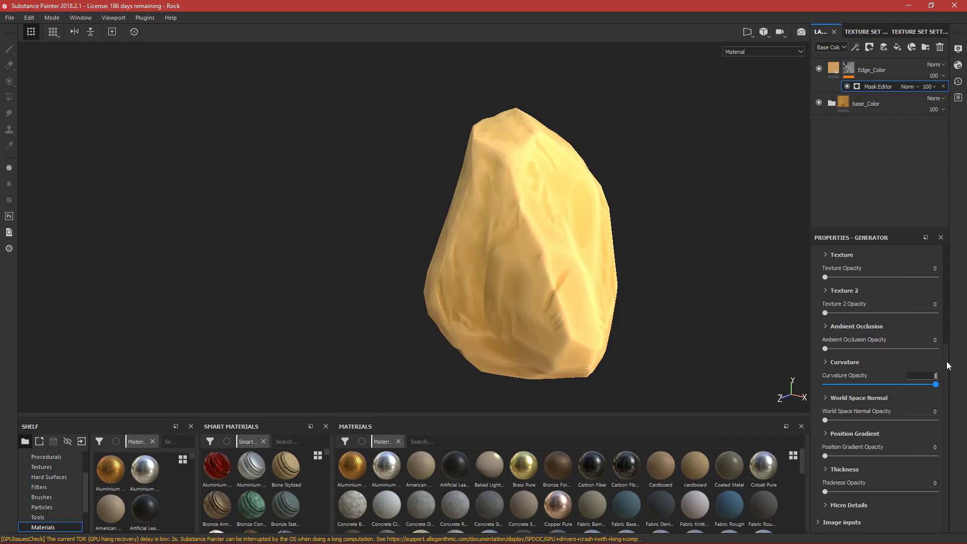
type("0.5")
key("Return")
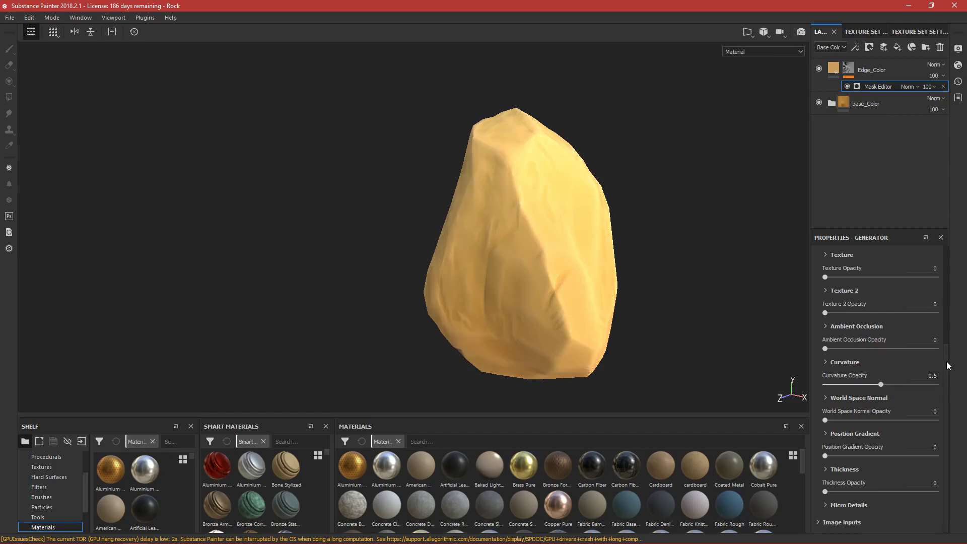
left_click_drag(642, 316, 621, 283, "alt")
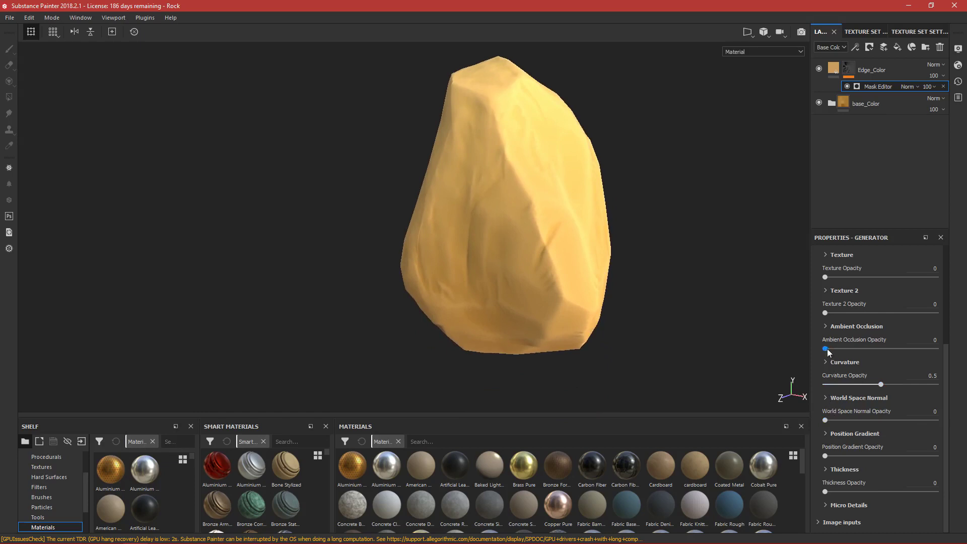
left_click_drag(663, 315, 657, 285, "alt")
scroll(582, 306, "down", 2)
scroll(587, 304, "up", 5)
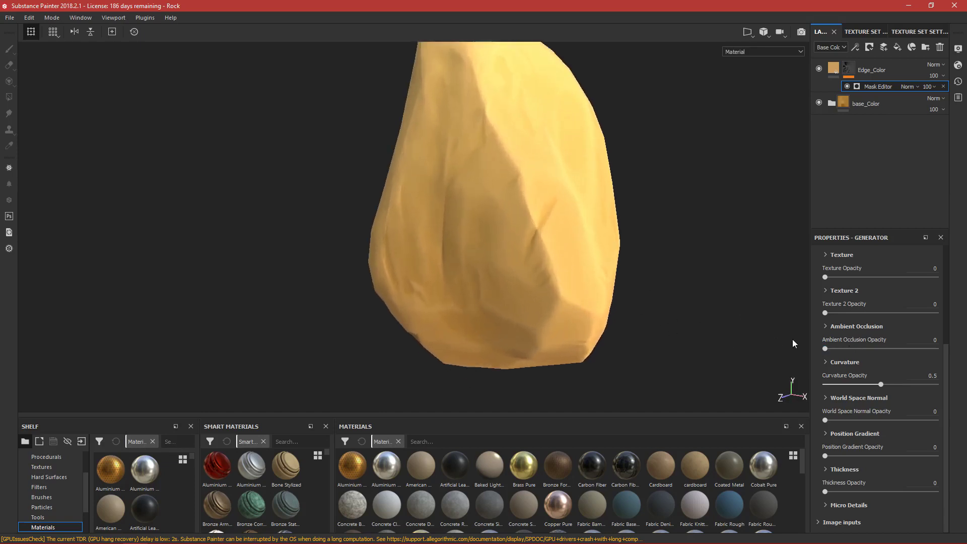
Try raising the Mask Editor's Ambient Occlusion Opacity, inspect the rock, and undo the change
mouse_move(825, 348)
left_mouse_down()
mouse_move(935, 348)
mouse_move(755, 347)
left_mouse_up()
left_click_drag(625, 302, 512, 309, "alt")
scroll(529, 309, "down", 3)
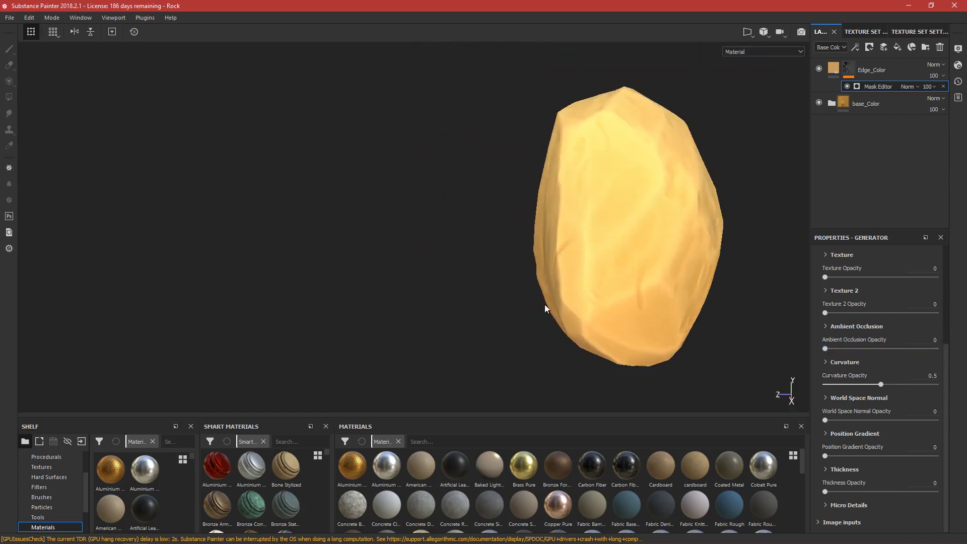
left_click_drag(582, 298, 539, 298, "alt")
scroll(573, 304, "up", 3)
left_click_drag(827, 348, 933, 352)
key("ctrl+z")
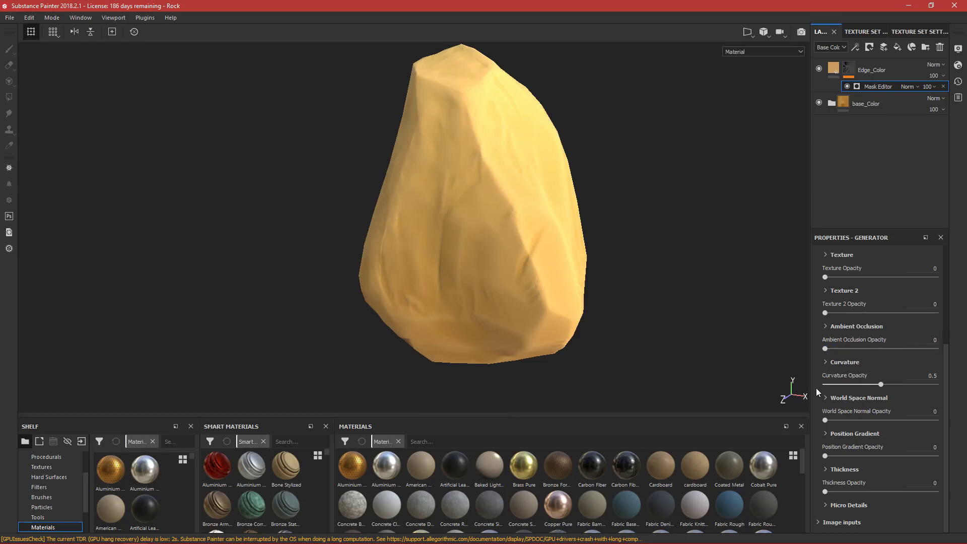
Collapse the Mask Editor's parameters and expand its image inputs
scroll(574, 279, "up", 2)
left_click_drag(574, 279, 554, 288, "alt")
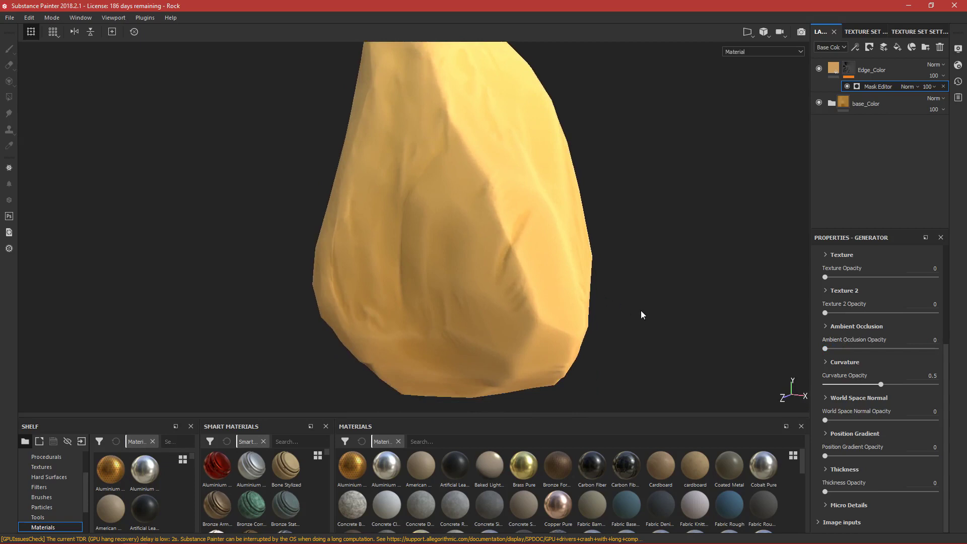
left_click_drag(537, 234, 522, 277, "alt")
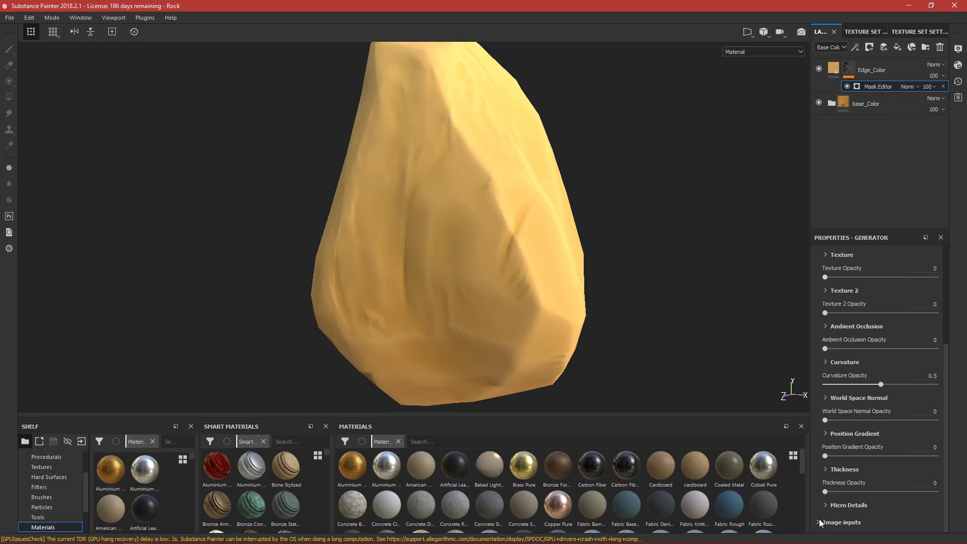
scroll(841, 428, "up", 4)
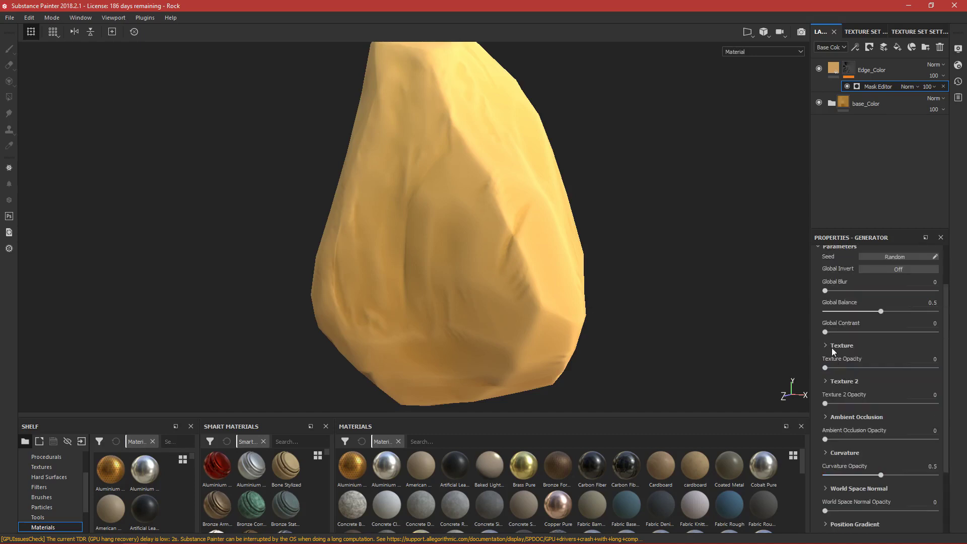
left_click(817, 275)
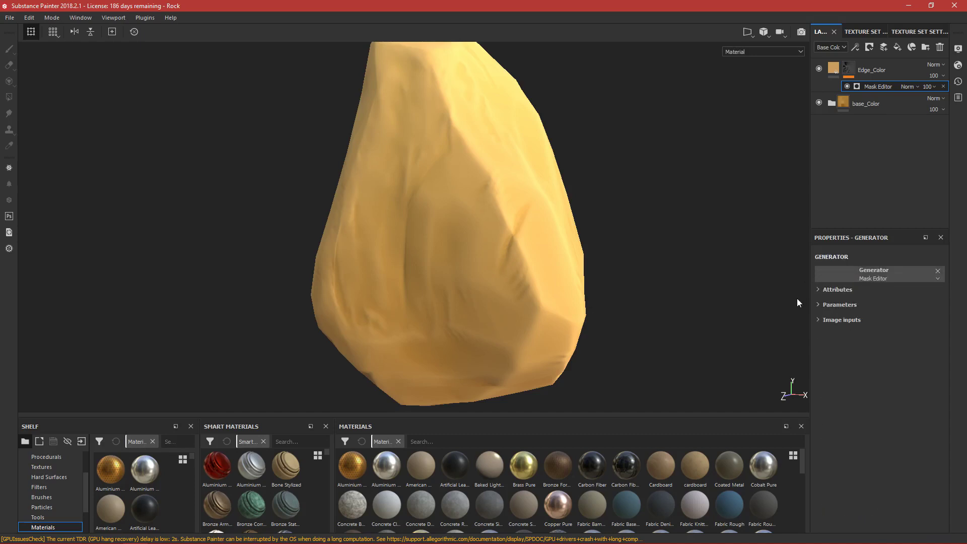
left_click(817, 320)
scroll(823, 321, "down", 1)
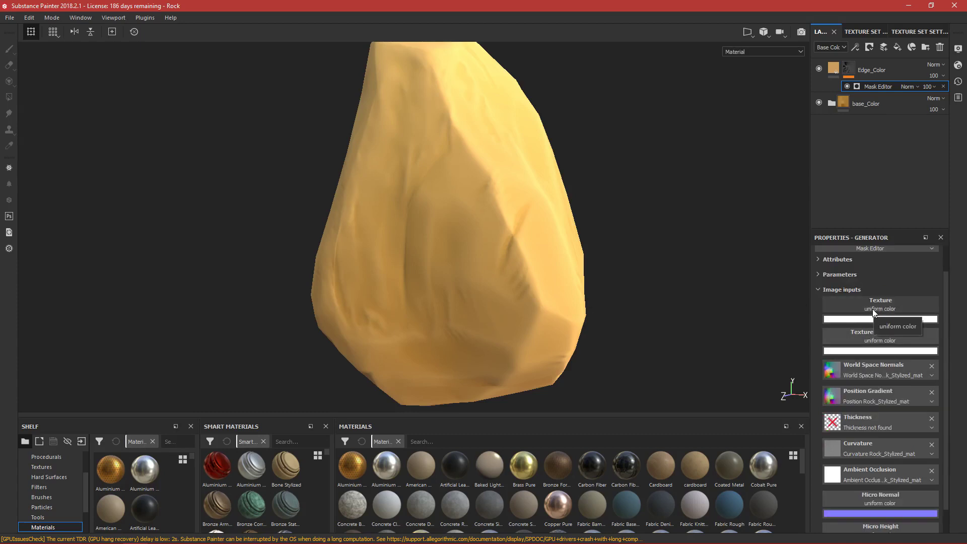
left_click_drag(621, 311, 670, 291, "alt")
left_click(888, 304)
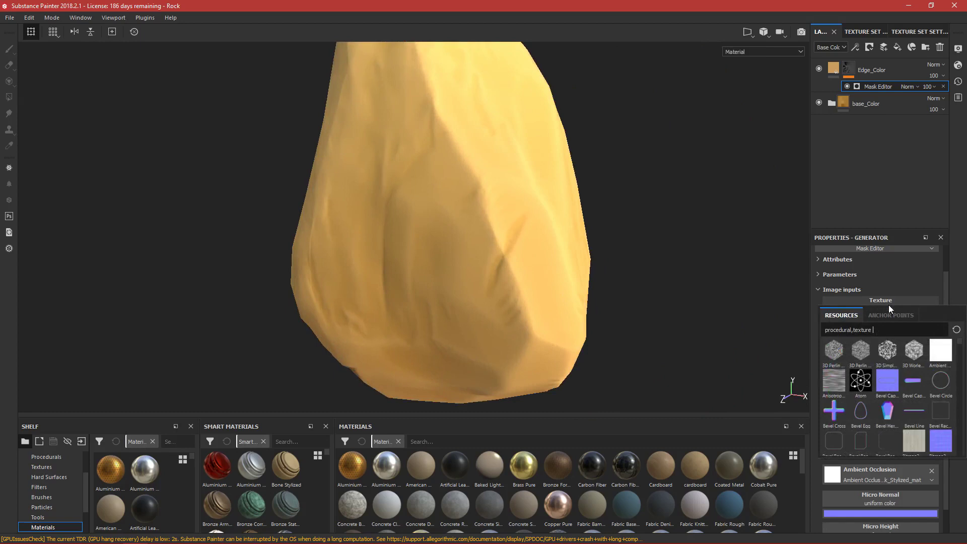
scroll(926, 404, "down", 5)
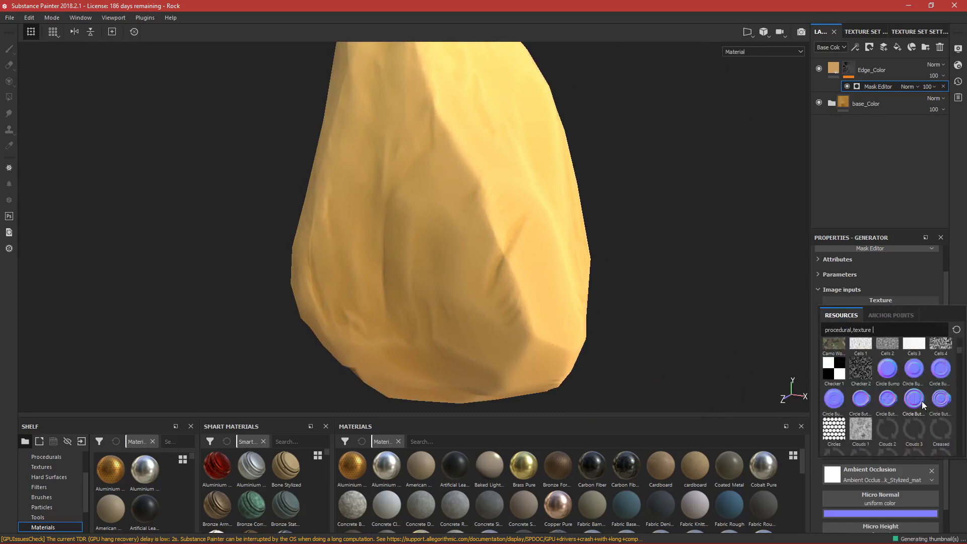
scroll(921, 401, "down", 8)
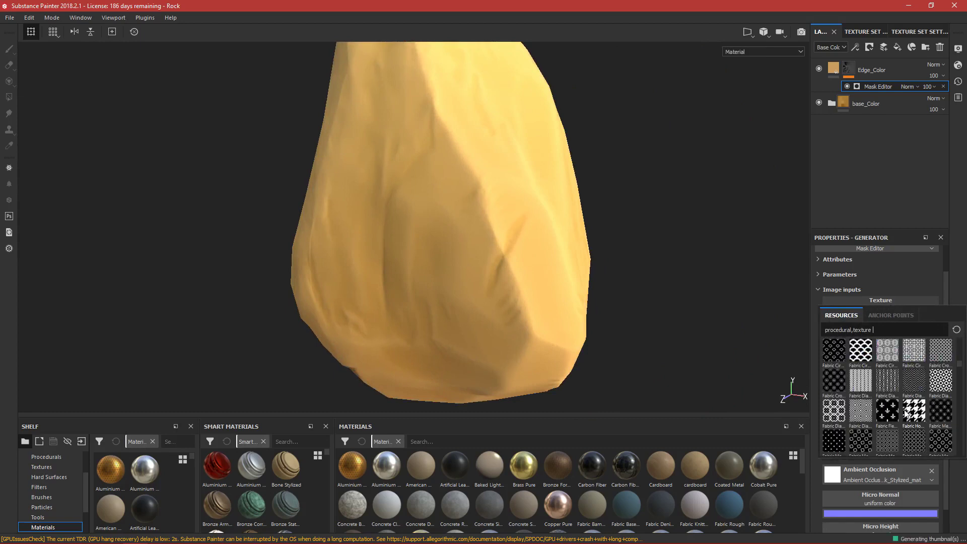
scroll(905, 412, "down", 3)
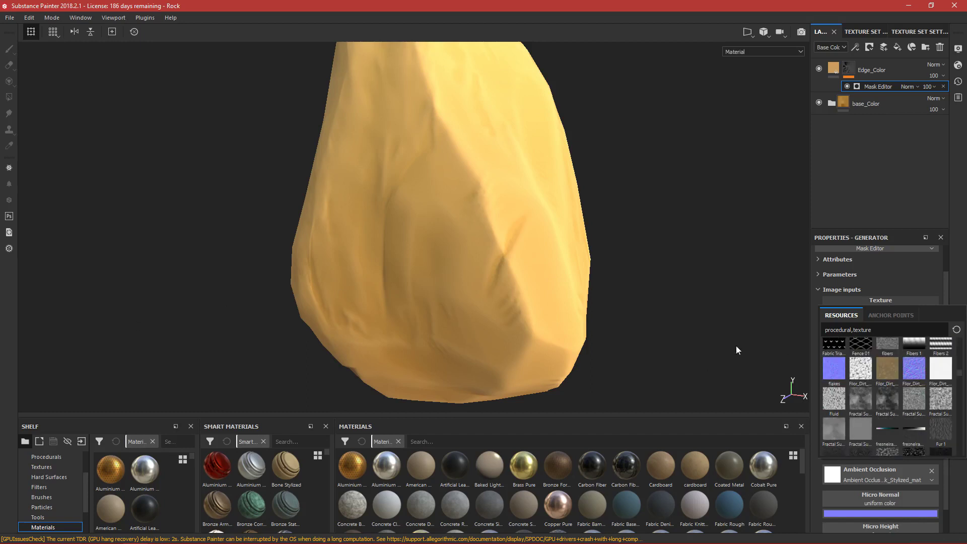
left_click(806, 315)
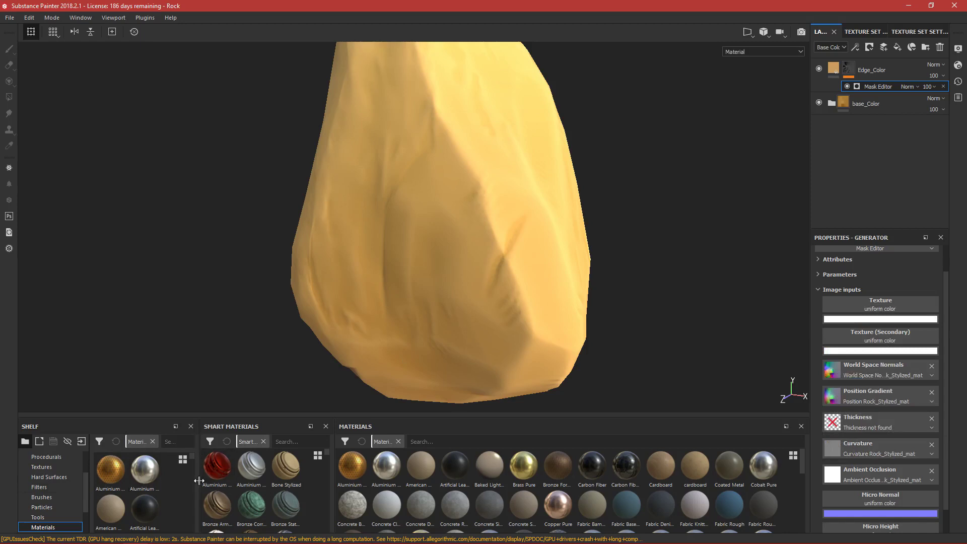
Widen the shelf's resource area and show the Grunges category in it
left_click_drag(199, 480, 404, 481)
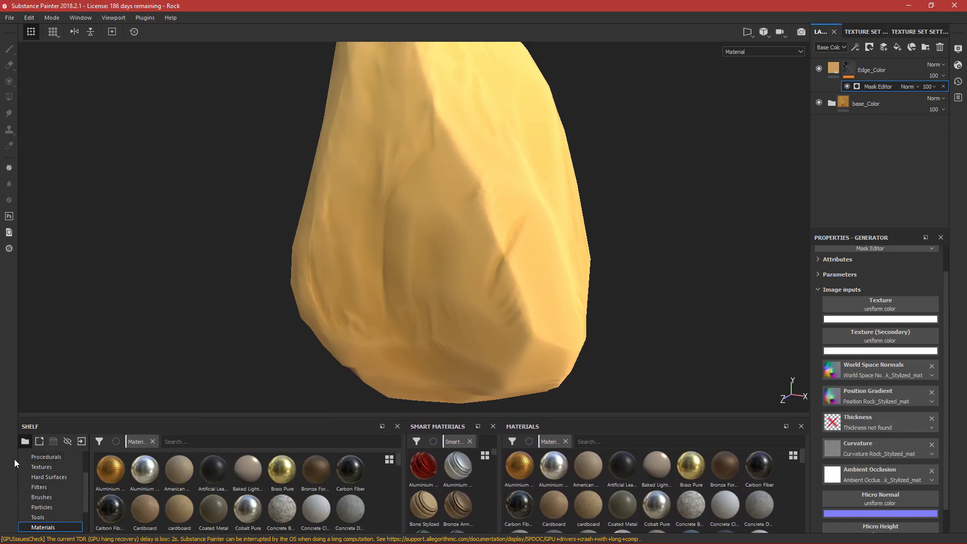
scroll(59, 483, "up", 2)
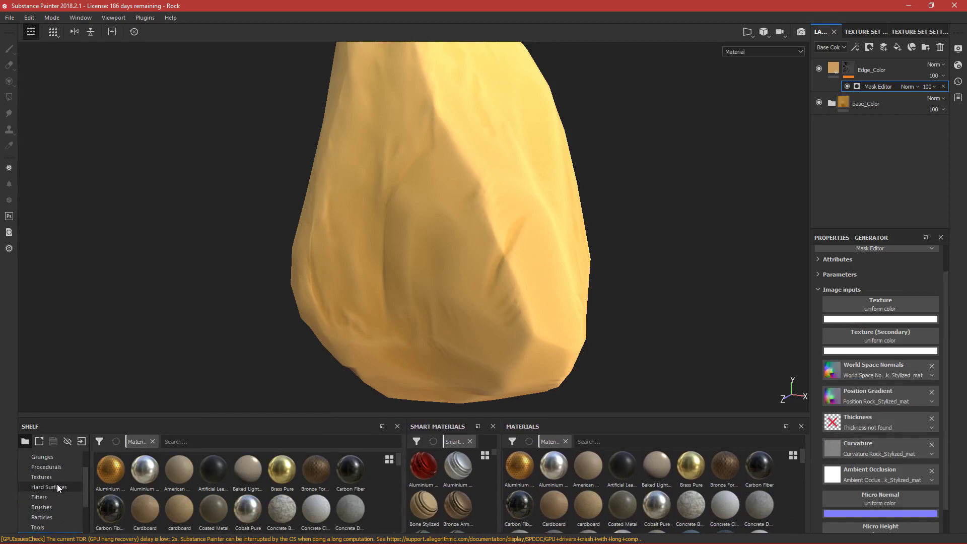
left_click(47, 484)
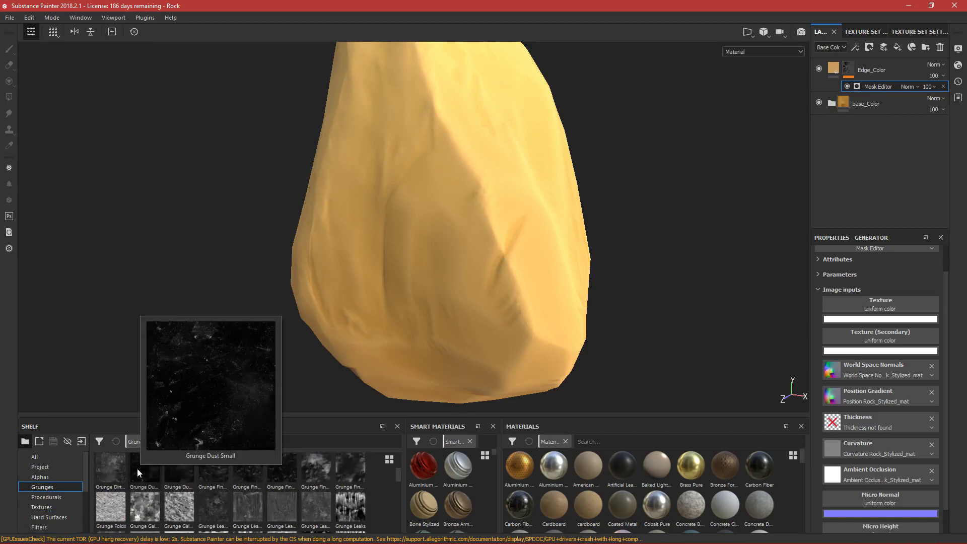
Browse the grunge maps and assign Grunge Splashes Dusty to the Mask Editor's Texture input
mouse_move(178, 470)
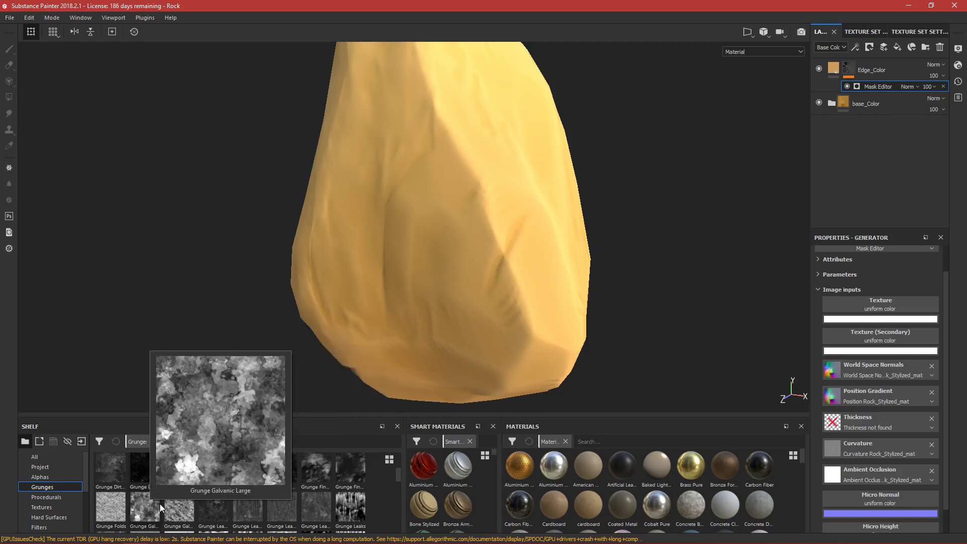
scroll(159, 504, "down", 3)
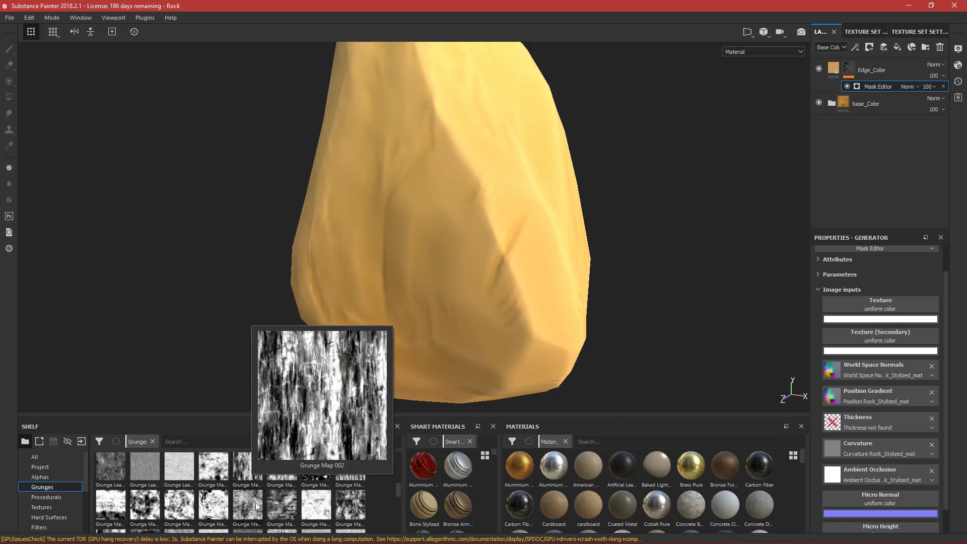
scroll(256, 502, "up", 3)
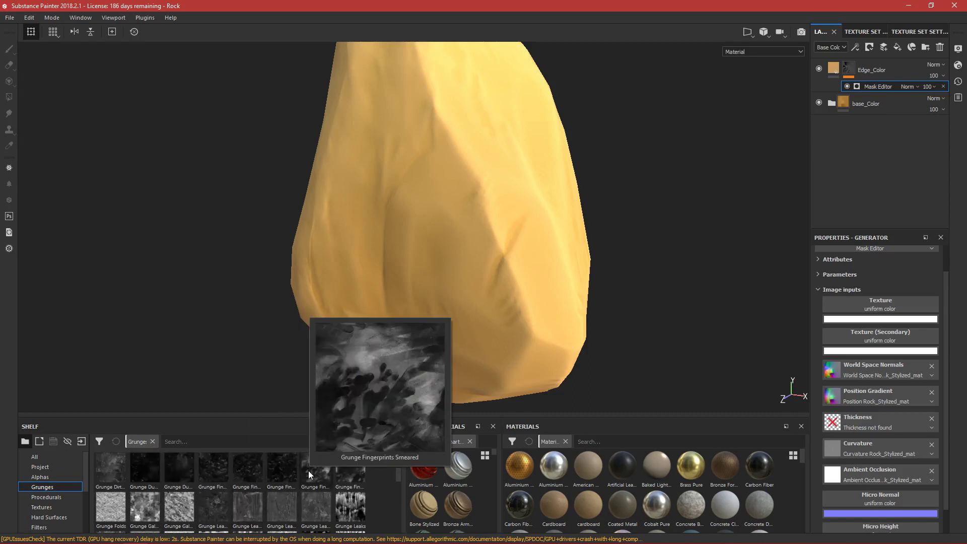
scroll(340, 478, "up", 3)
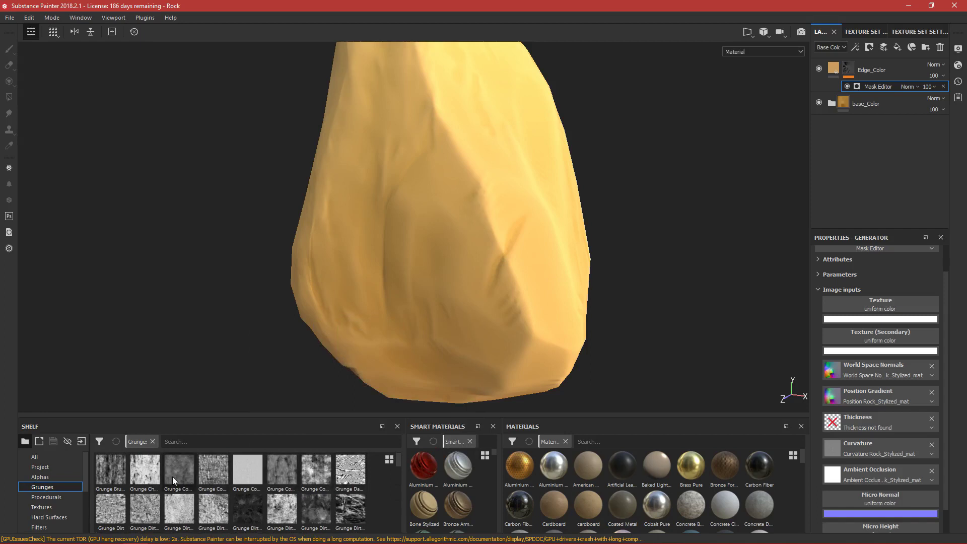
scroll(173, 476, "down", 10)
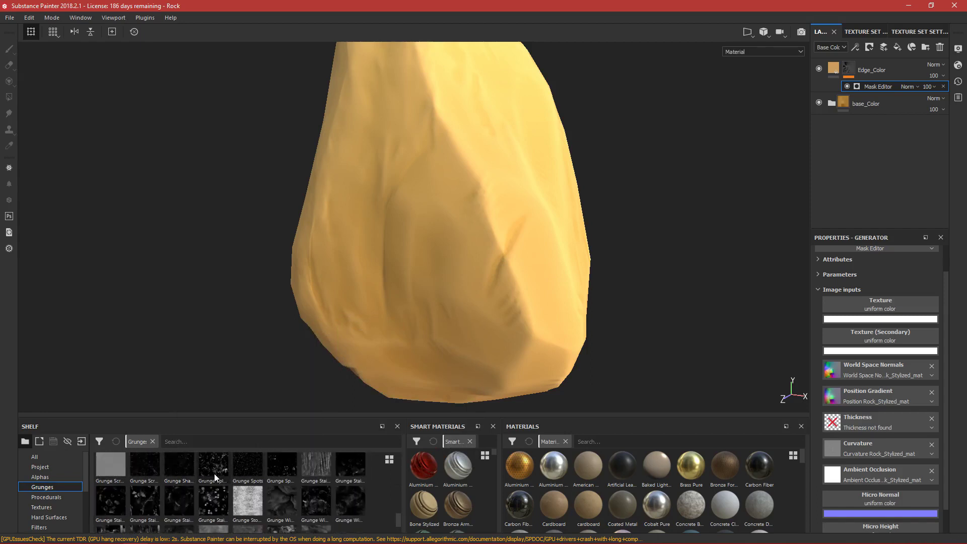
mouse_move(214, 474)
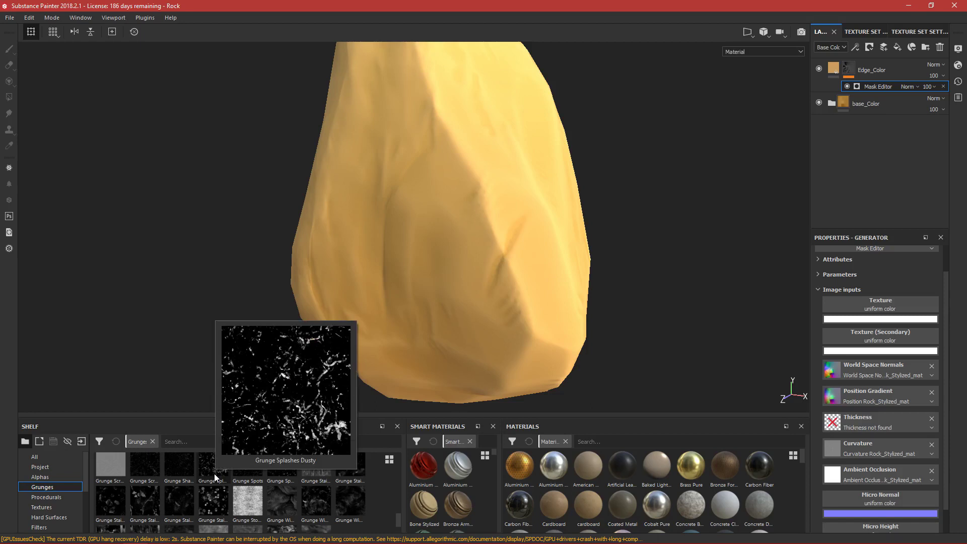
left_click_drag(218, 470, 883, 304)
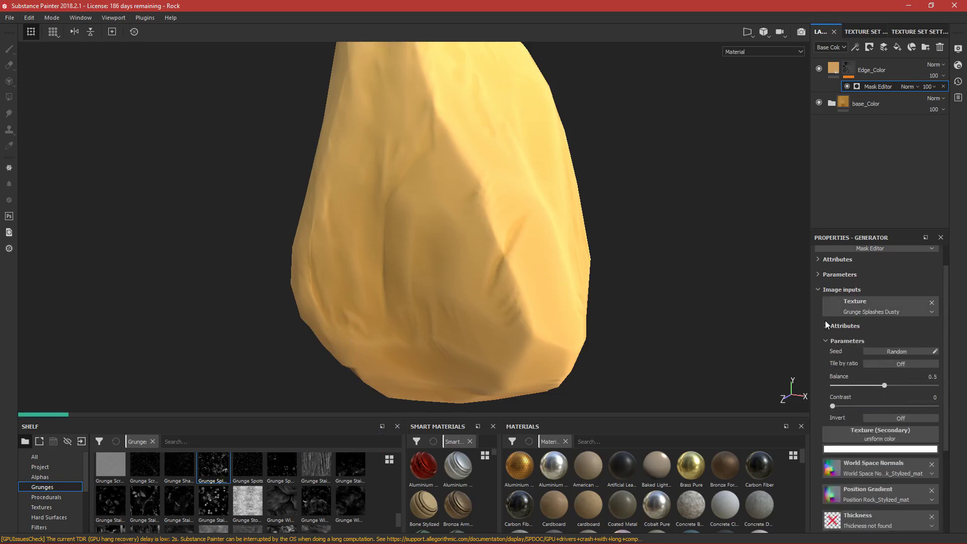
Expand the Mask Editor's parameters, raise Texture Opacity to 1, and inspect the grunge on the rock's surface
left_click_drag(572, 271, 545, 290, "alt")
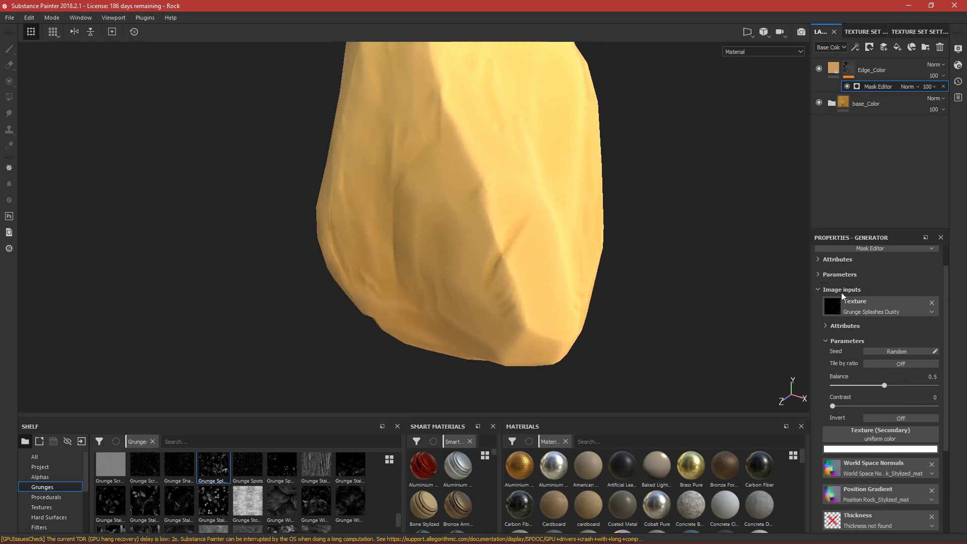
left_click(820, 275)
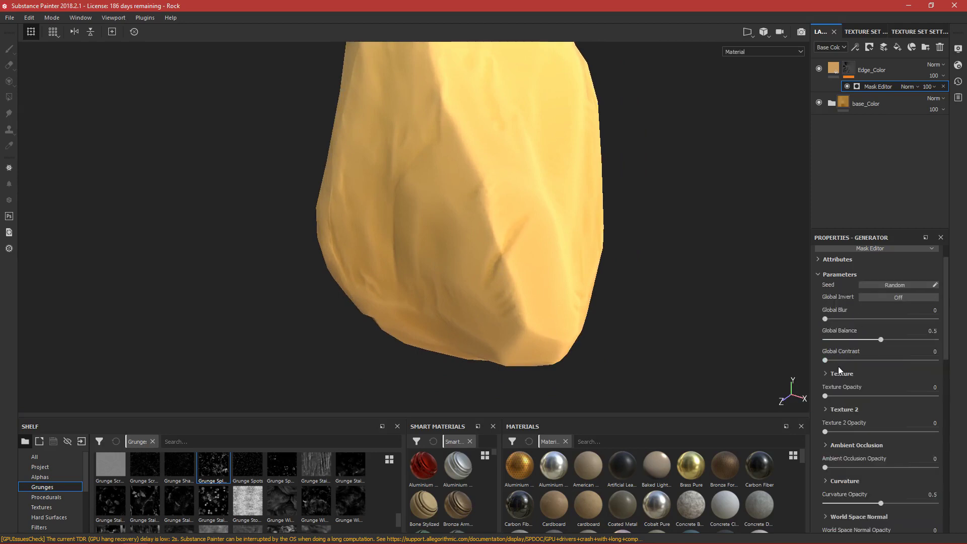
scroll(837, 364, "down", 2)
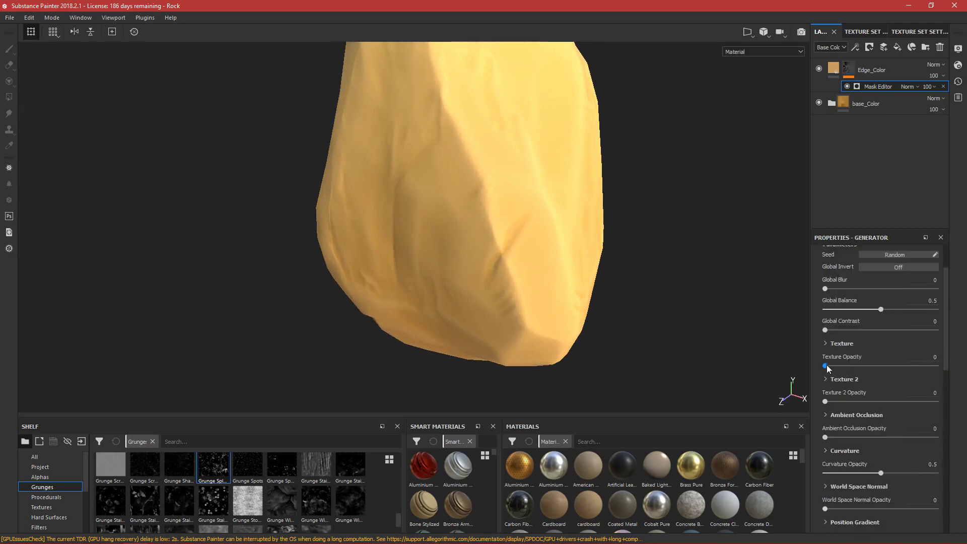
left_click_drag(826, 365, 964, 361)
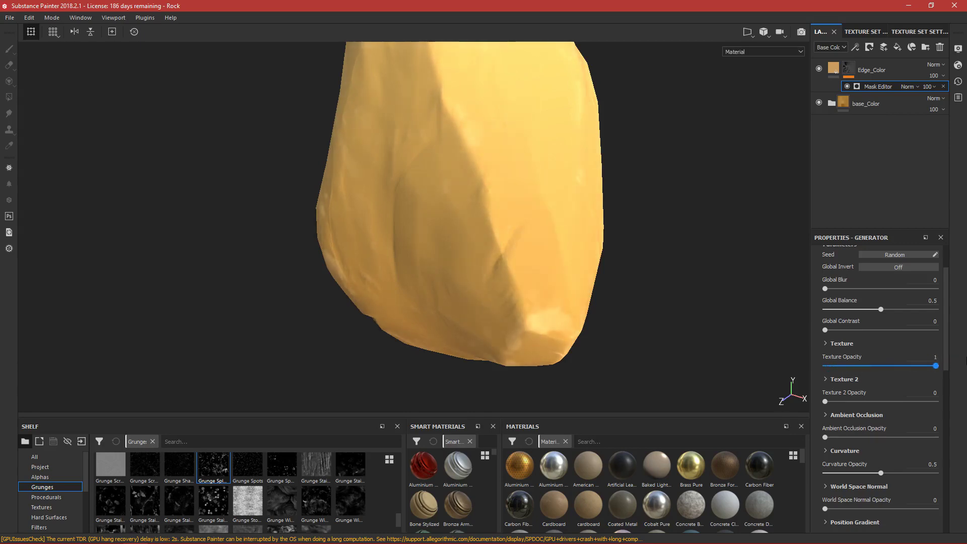
scroll(612, 264, "up", 5)
left_click_drag(539, 208, 524, 236, "alt")
scroll(581, 300, "down", 3)
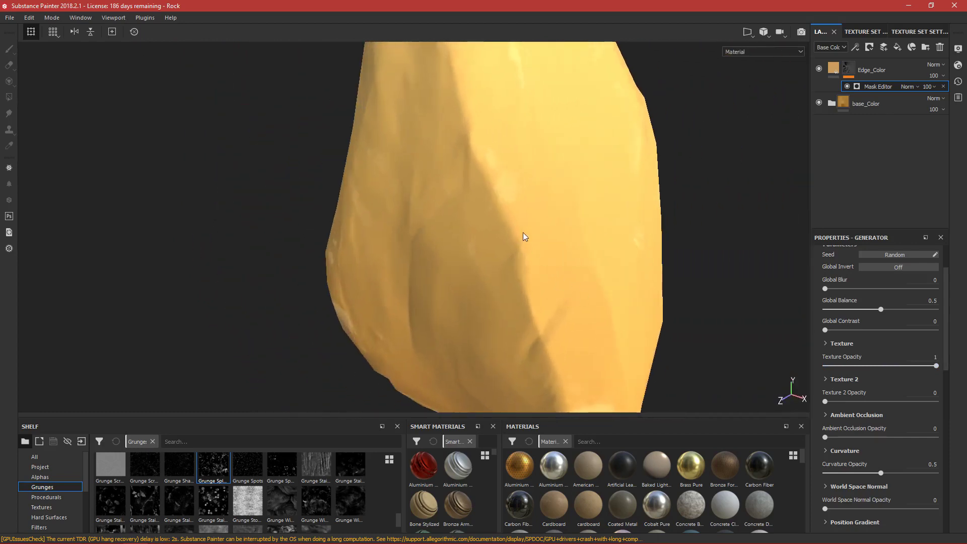
scroll(524, 236, "up", 2)
Lower the Mask Editor's Texture Opacity to 0.3
mouse_move(937, 371)
left_mouse_down()
mouse_move(857, 366)
mouse_move(889, 372)
left_mouse_up()
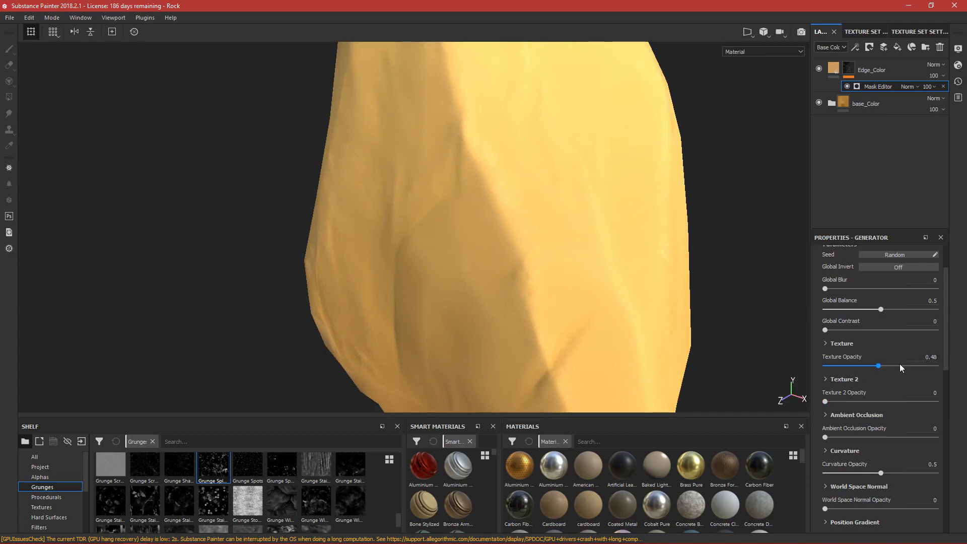
left_click_drag(874, 367, 863, 367)
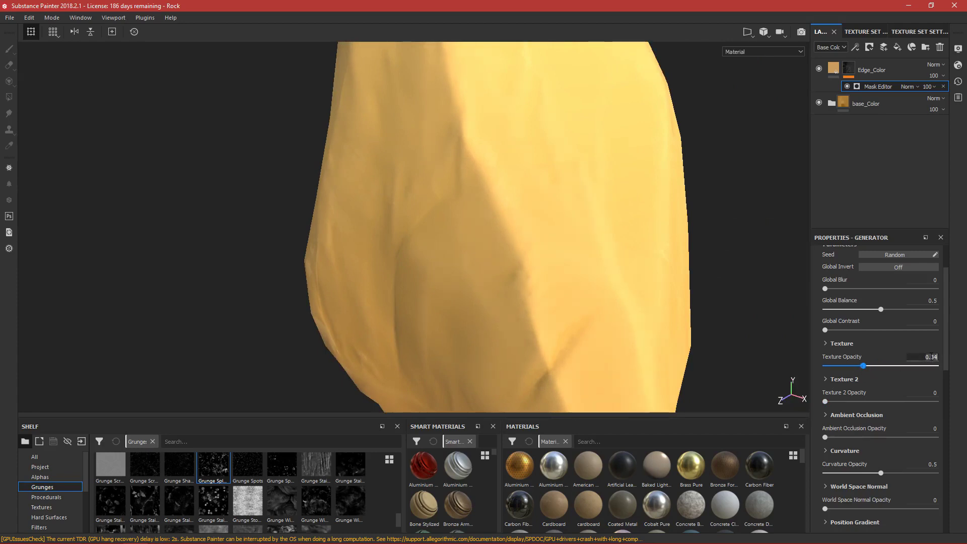
type(".3")
key("Return")
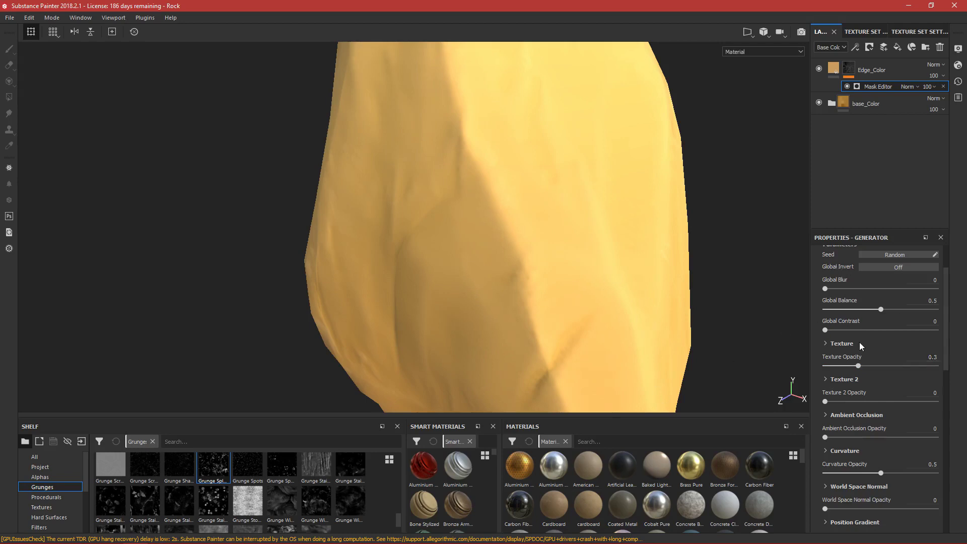
Collapse the Mask Editor's parameters and assign Grunge Stone Details to its Texture (Secondary) input
scroll(832, 311, "up", 2)
left_click(819, 303)
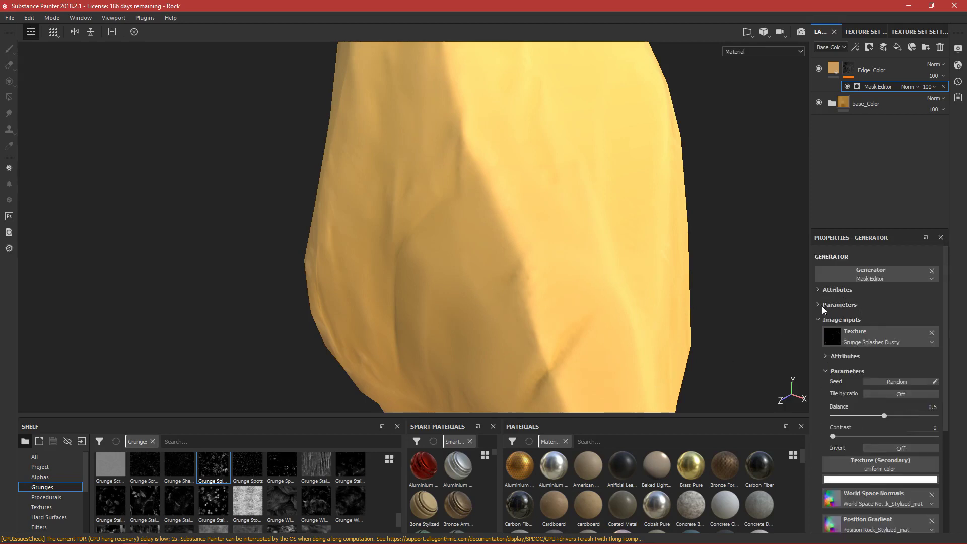
scroll(836, 323, "down", 1)
left_click(841, 310)
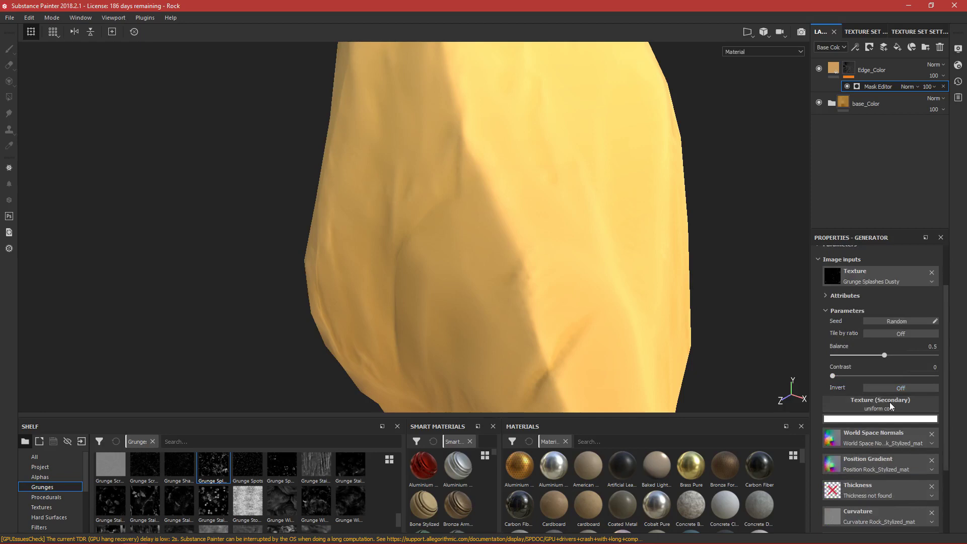
scroll(890, 406, "down", 1)
mouse_move(276, 504)
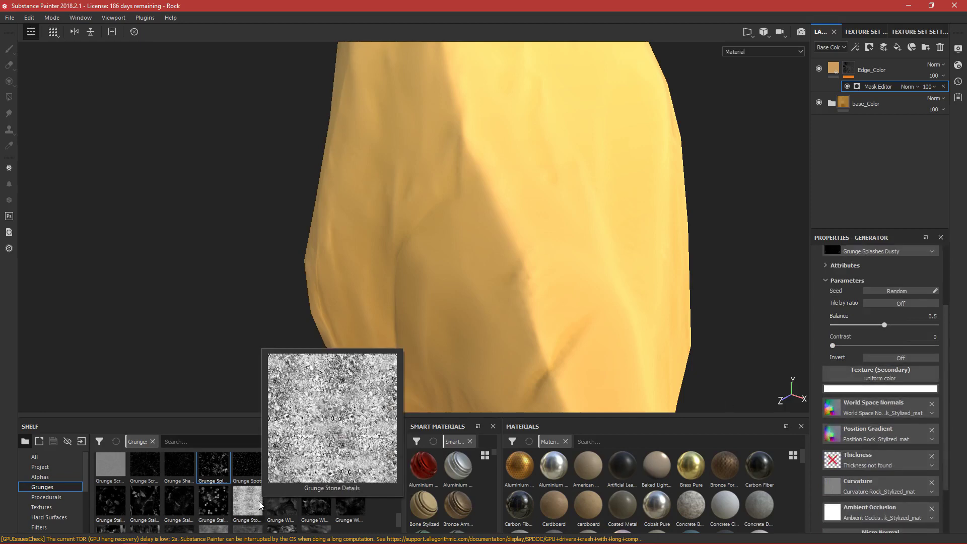
left_click_drag(259, 505, 865, 369)
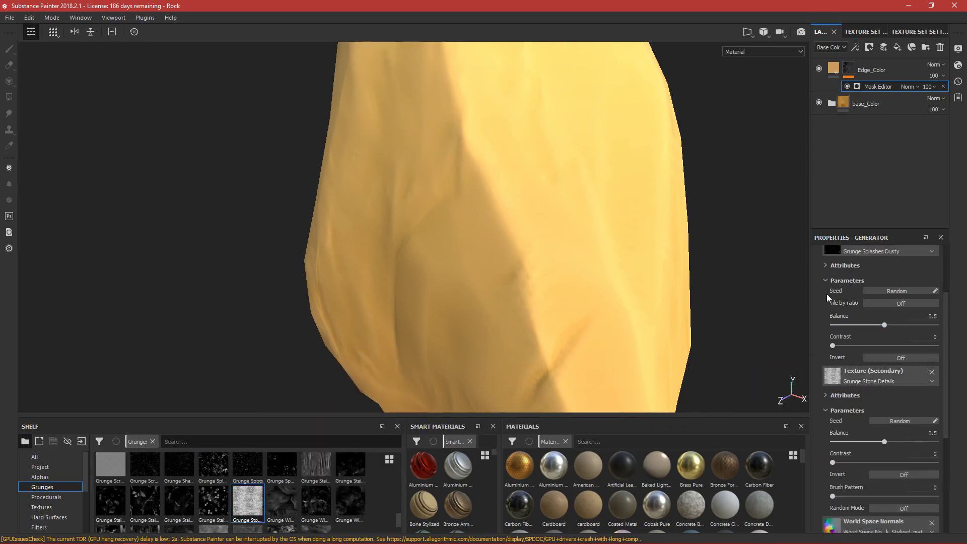
Collapse the parameters of both grunge textures and the Mask Editor's image inputs
scroll(877, 421, "down", 1)
scroll(878, 422, "up", 1)
left_click(825, 280)
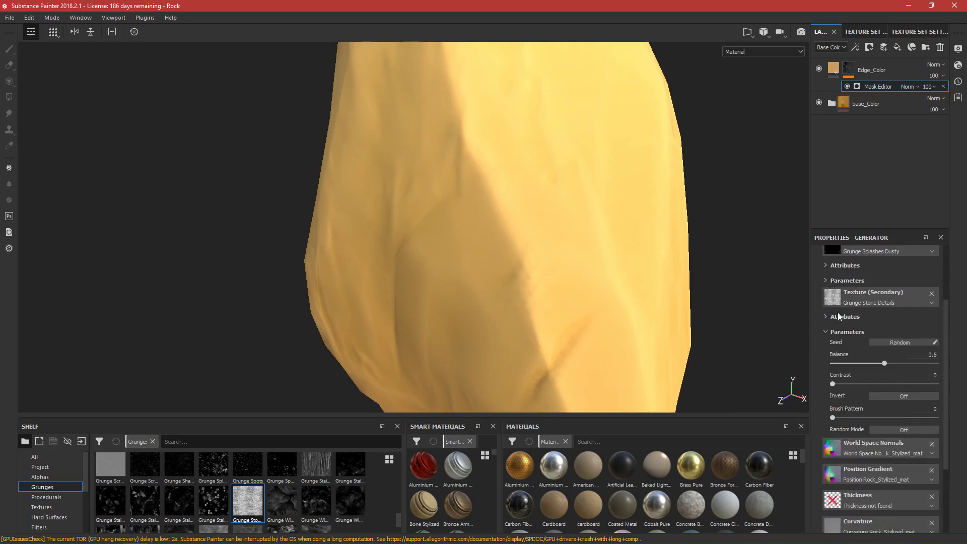
left_click(825, 330)
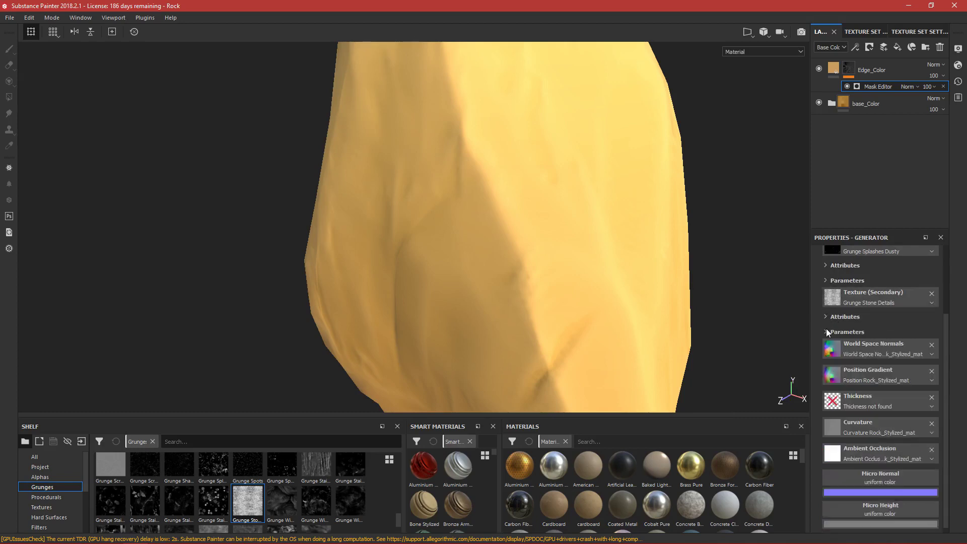
scroll(826, 328, "up", 1)
left_click(820, 319)
Expand the Mask Editor's parameters, set Texture 2 Opacity to 0.63, and inspect the rock from several angles
left_click(817, 304)
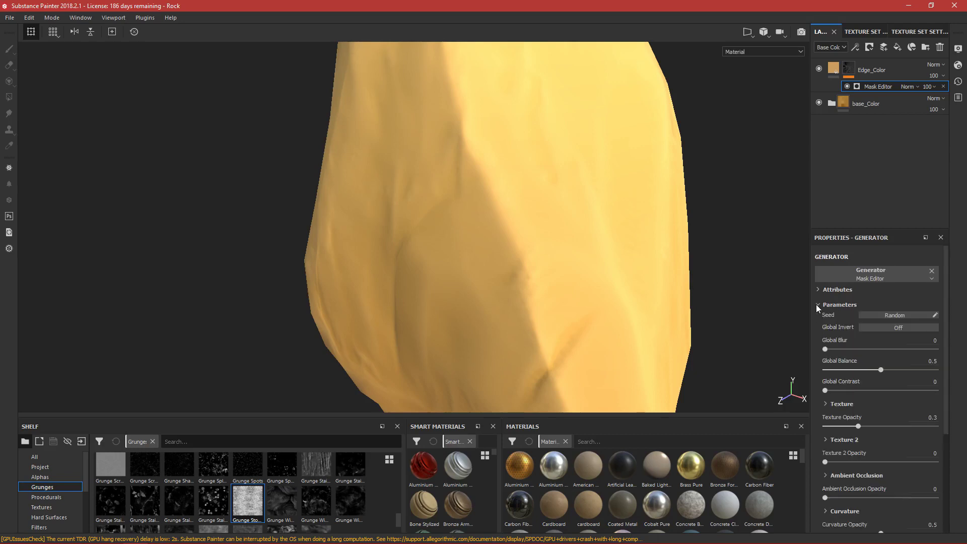
scroll(821, 343, "down", 1)
left_click_drag(830, 432, 883, 431)
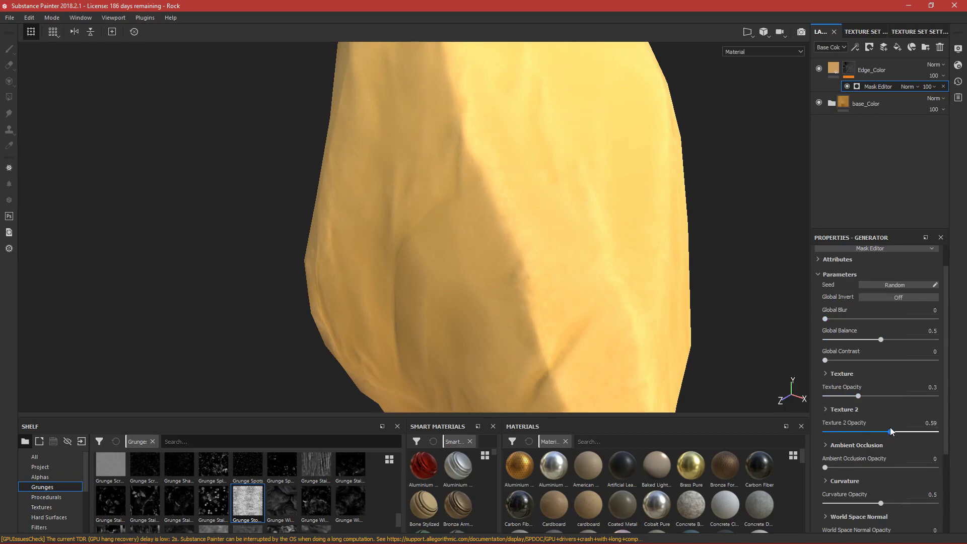
left_click_drag(890, 428, 893, 428)
left_click_drag(573, 302, 468, 293, "alt")
scroll(548, 313, "up", 5)
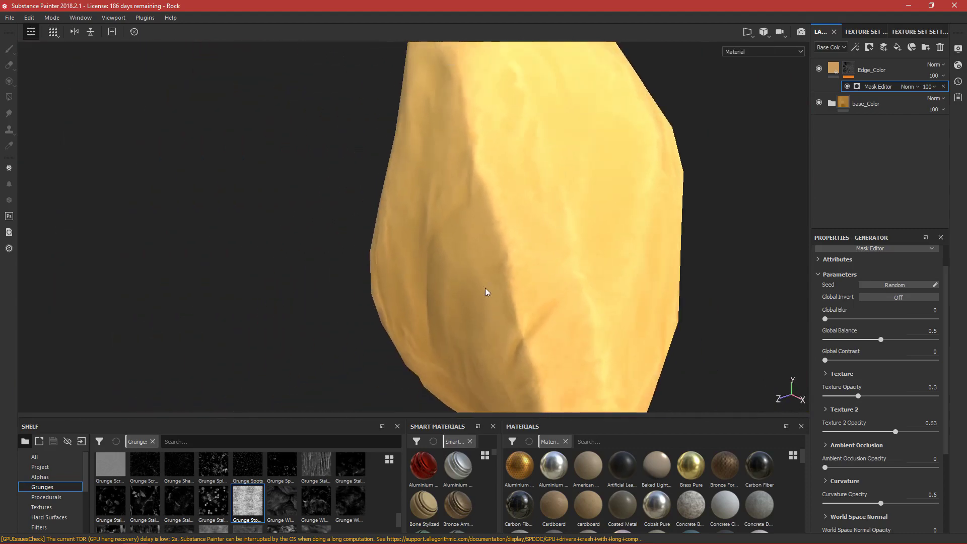
scroll(469, 293, "down", 3)
left_click_drag(505, 322, 583, 313, "alt")
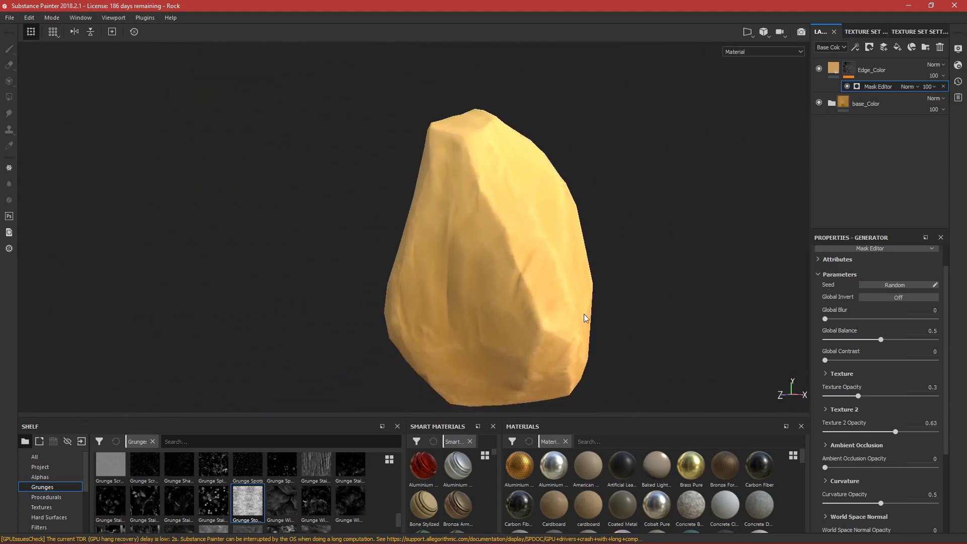
middle_click_drag(583, 313, 524, 218)
Try the Mask Editor's Texture Opacity at 0.44, check the rock up close, and set it back to 0.3
mouse_move(855, 394)
left_mouse_down()
mouse_move(830, 394)
mouse_move(858, 398)
left_mouse_up()
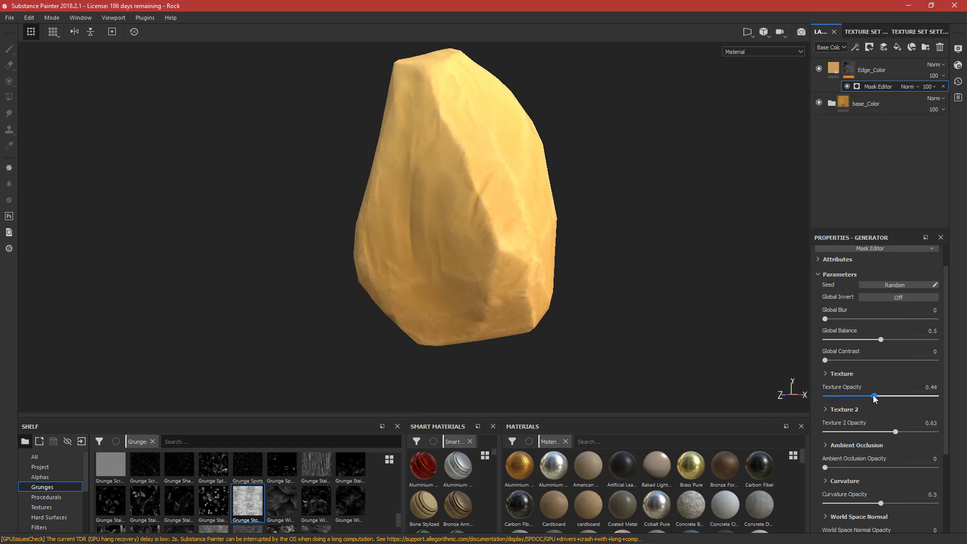
scroll(484, 319, "up", 3)
left_click_drag(872, 396, 858, 395)
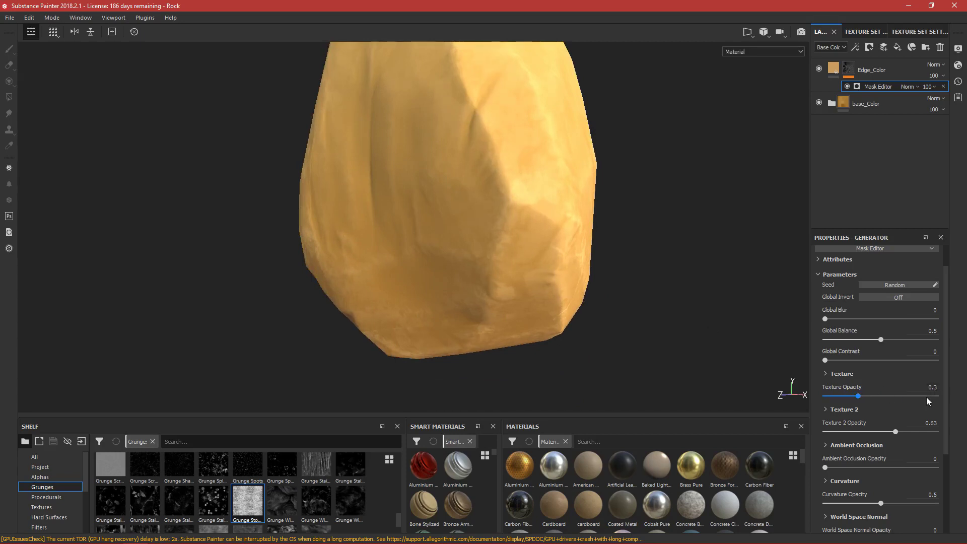
Compare the rock with the Edge_Color layer hidden and shown, and examine the edge coloring from other sides
left_click_drag(698, 352, 503, 280, "alt")
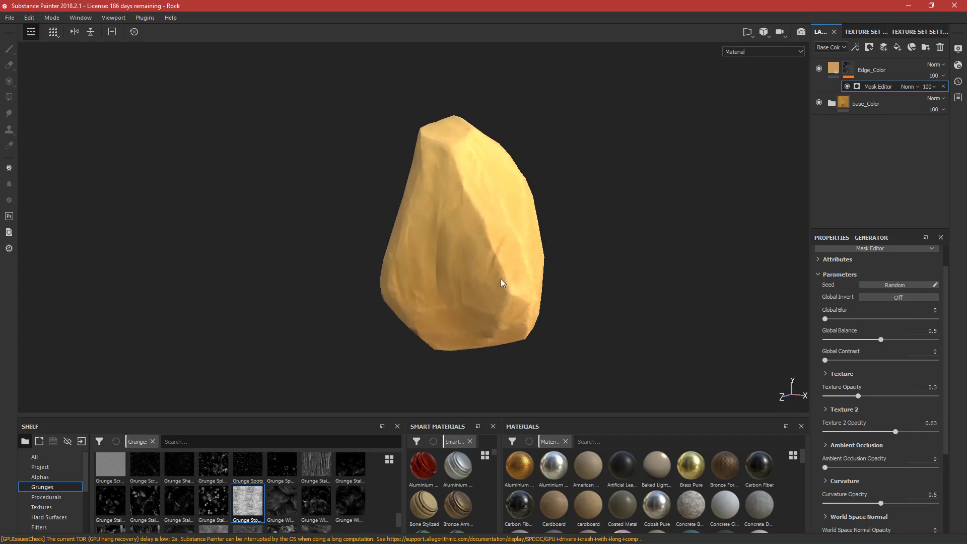
left_click(820, 69)
left_click(819, 68)
left_click(820, 68)
left_click(820, 68)
left_click_drag(630, 254, 485, 274, "alt")
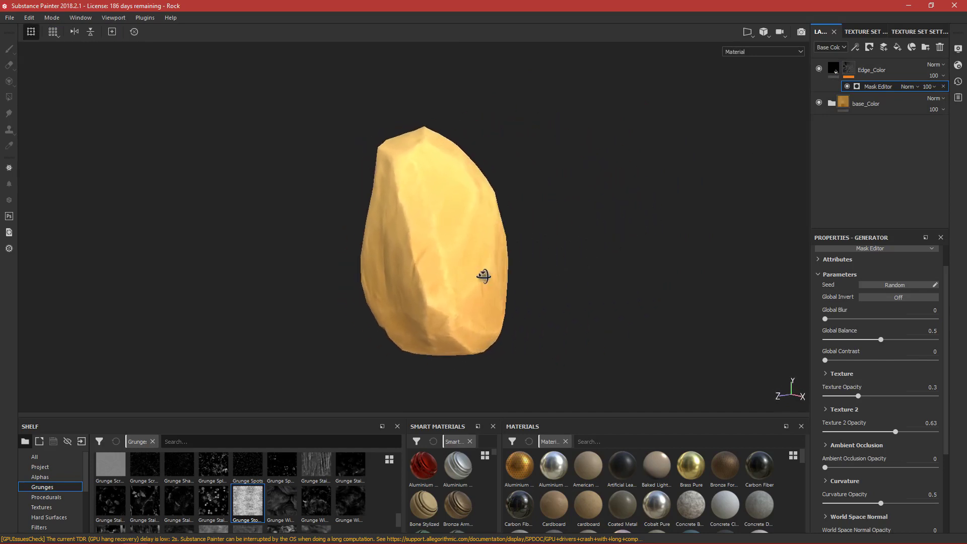
scroll(488, 278, "up", 3)
scroll(491, 290, "down", 2)
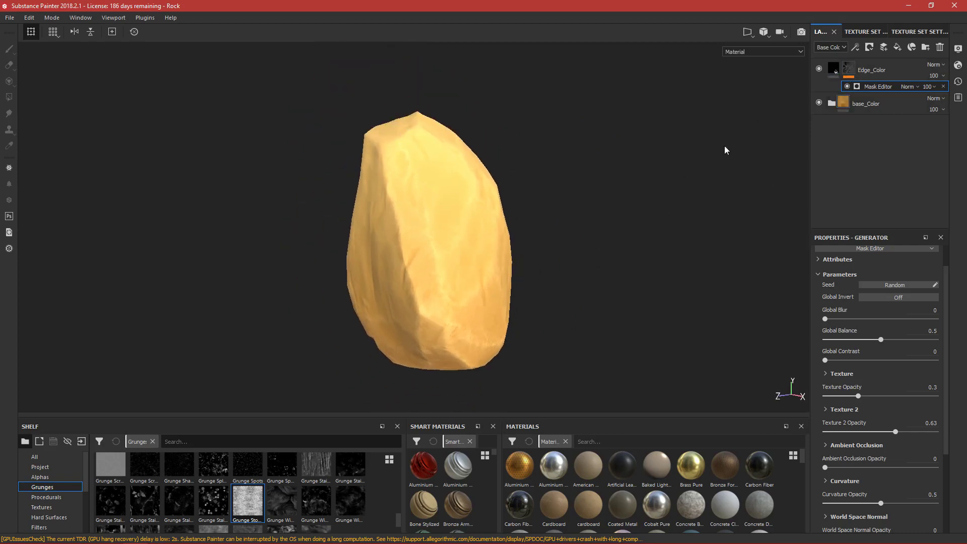
Add a fill layer above Edge_Color and name it texture
left_click(897, 47)
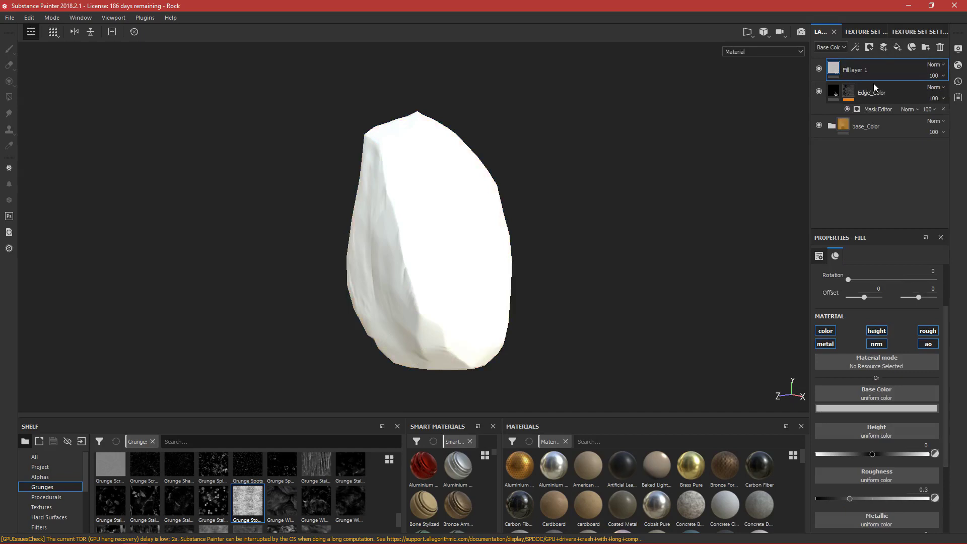
double_click(862, 71)
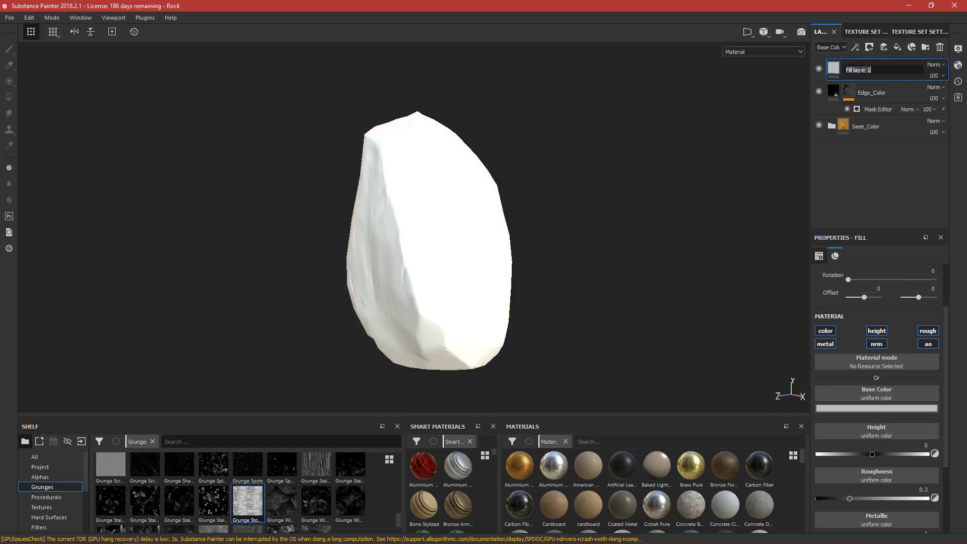
type("texture")
key("Return")
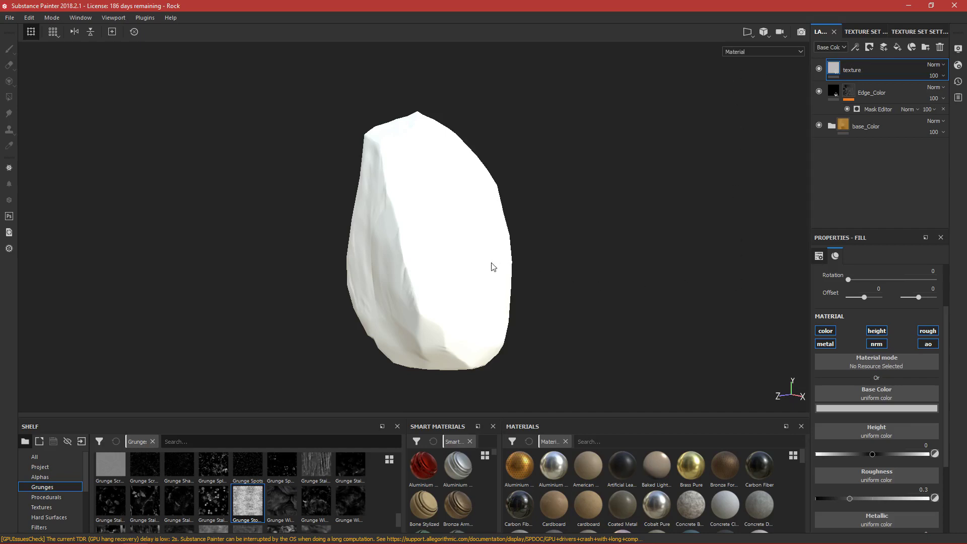
Turn off the metal, color and normal channels of the texture layer
left_click(835, 344)
left_click(825, 331)
left_click(877, 344)
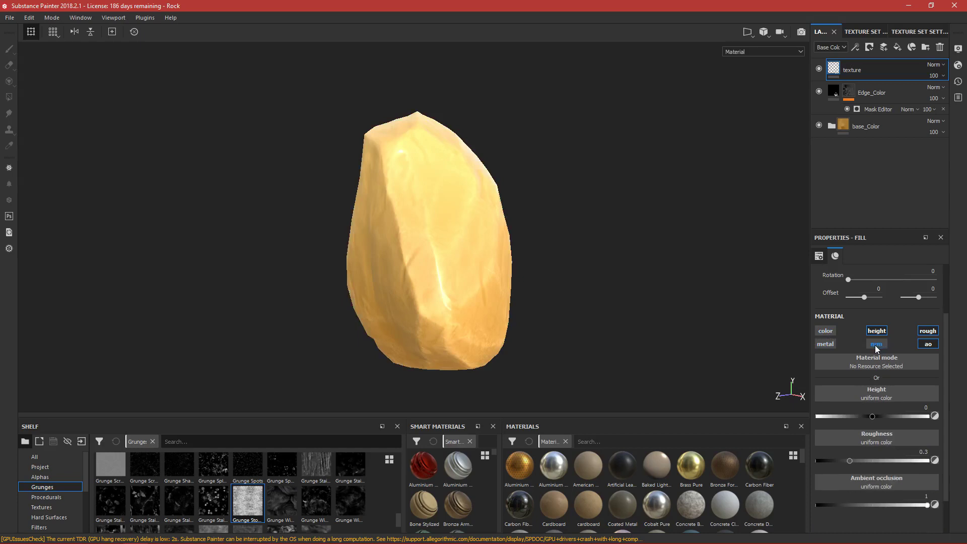
Try the texture layer's roughness at 0 and at a higher value while viewing the rock's surface up close
scroll(594, 332, "up", 3)
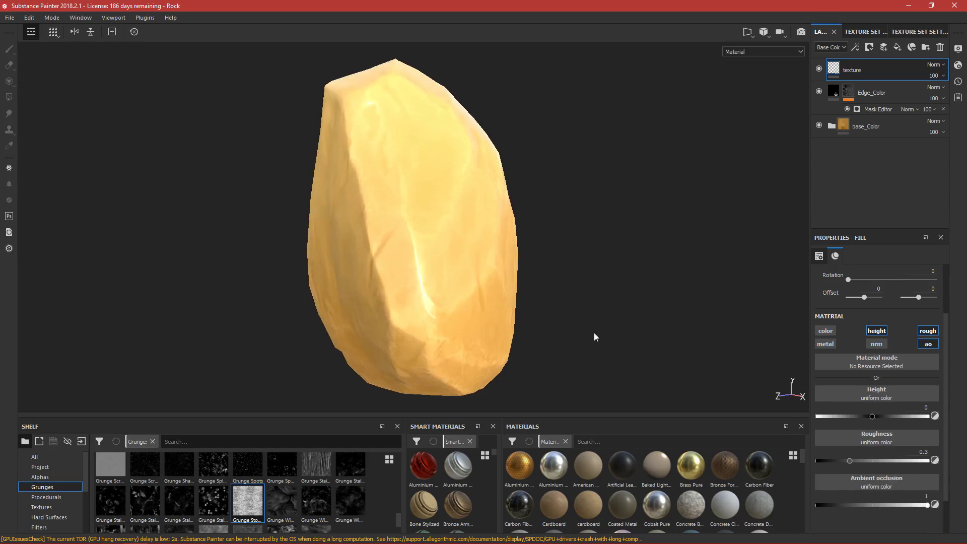
left_click_drag(735, 360, 648, 357, "alt")
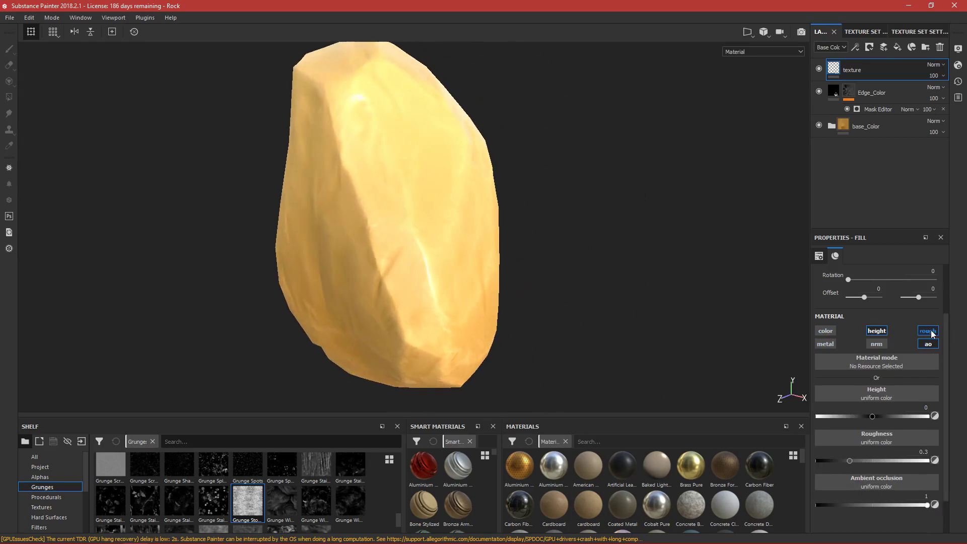
left_click_drag(416, 281, 362, 274, "alt")
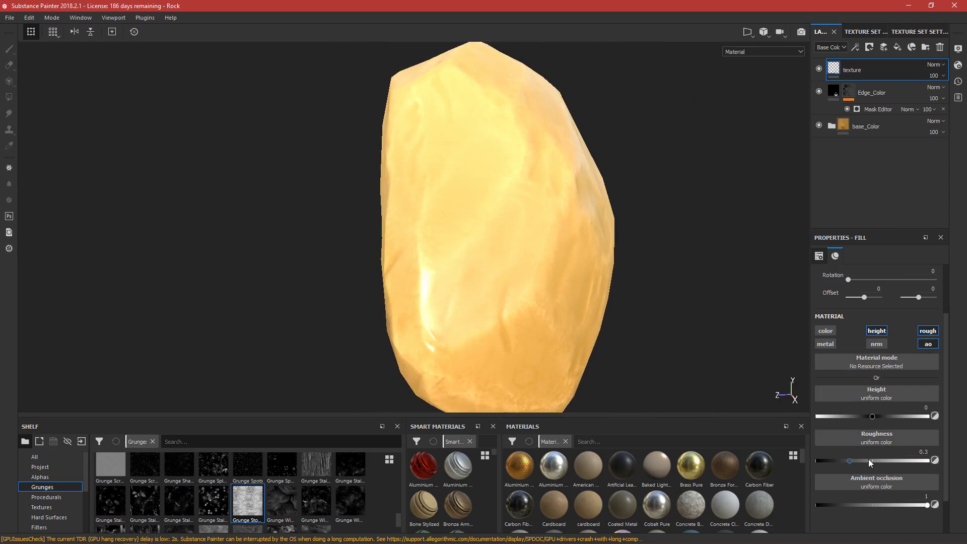
left_click_drag(850, 458, 801, 457)
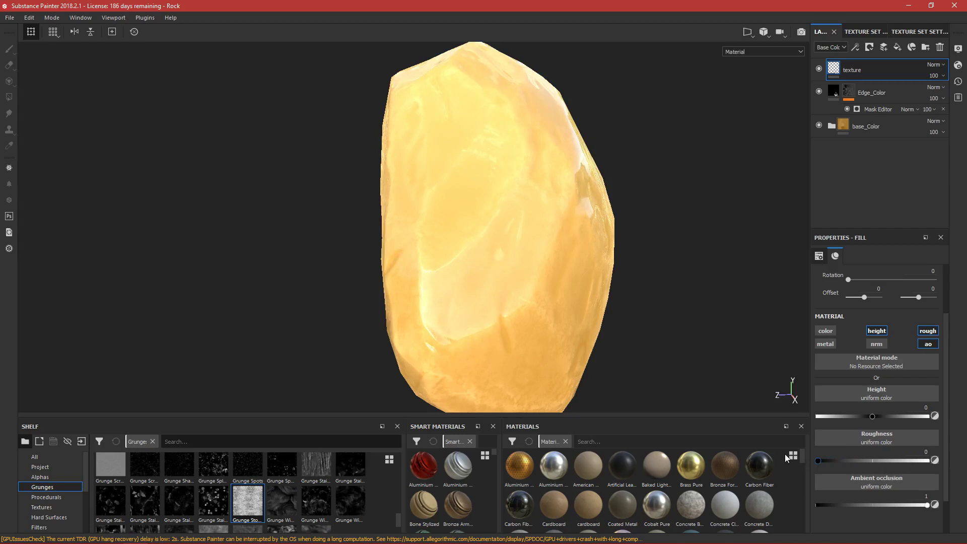
left_click_drag(818, 461, 901, 450)
Turn off the texture layer's roughness and ambient occlusion channels, leaving only height active, and check the rock from another angle
left_click(928, 331)
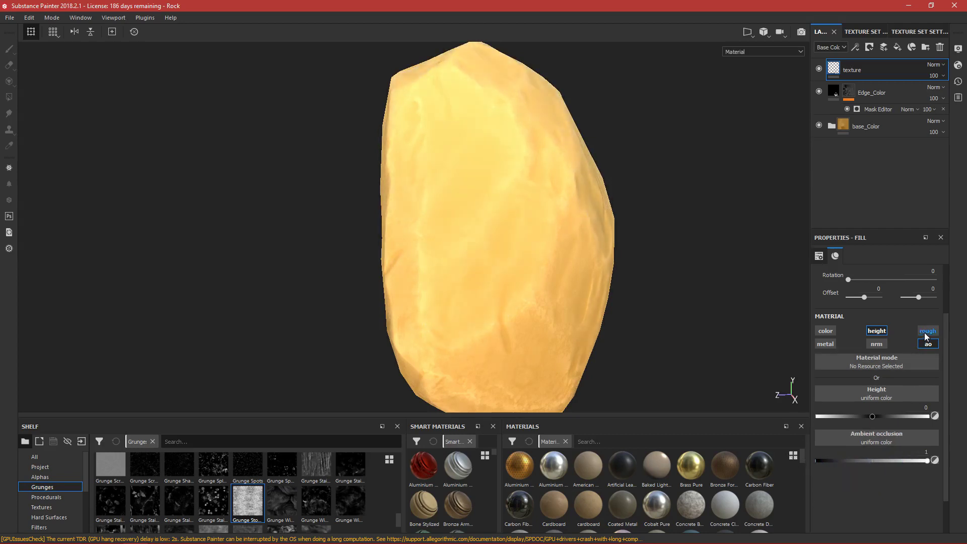
left_click(924, 345)
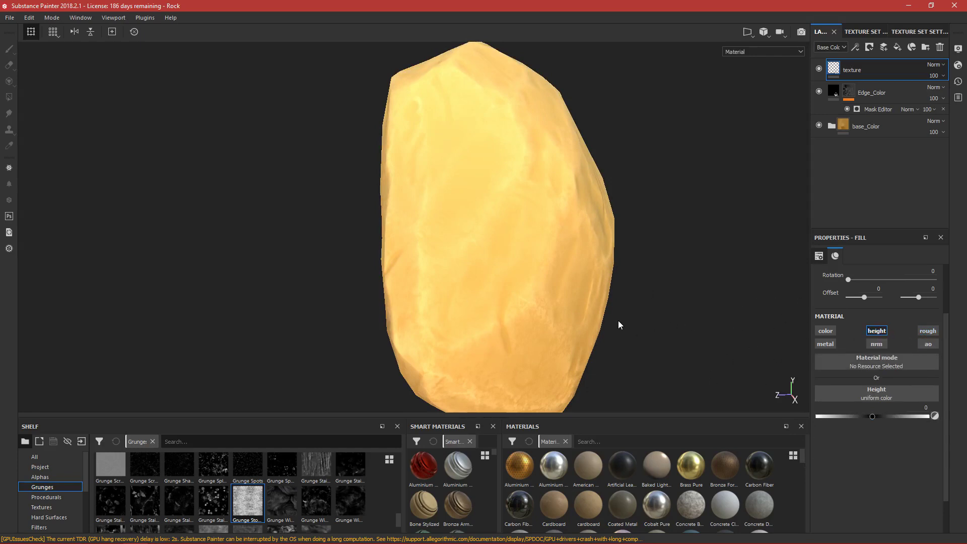
mouse_move(499, 302)
left_mouse_down("alt")
mouse_move(600, 261)
mouse_move(570, 296)
mouse_move(492, 319)
mouse_move(589, 302)
mouse_move(457, 309)
mouse_move(497, 259)
mouse_move(503, 287)
mouse_move(335, 307)
left_mouse_up("alt")
scroll(527, 268, "down", 2)
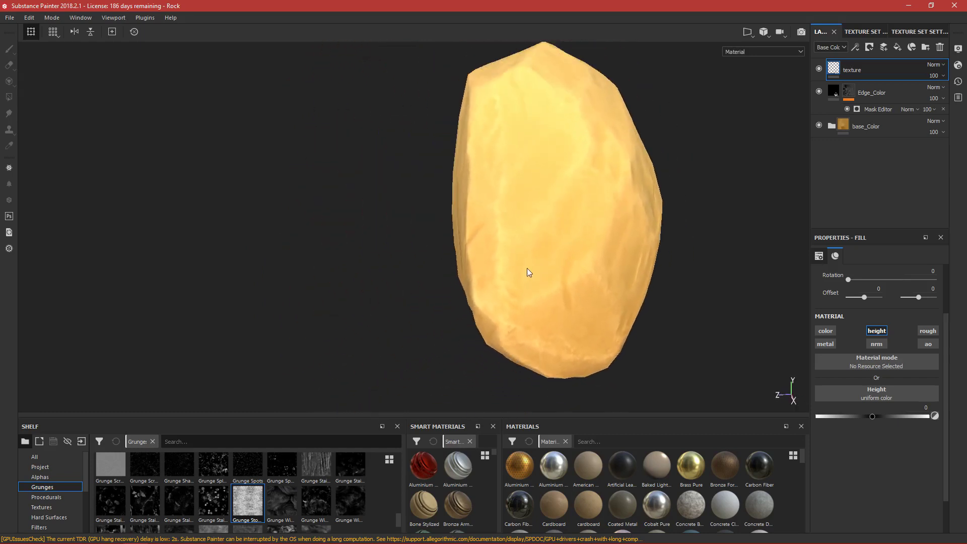
scroll(526, 268, "up", 2)
scroll(526, 272, "up", 1)
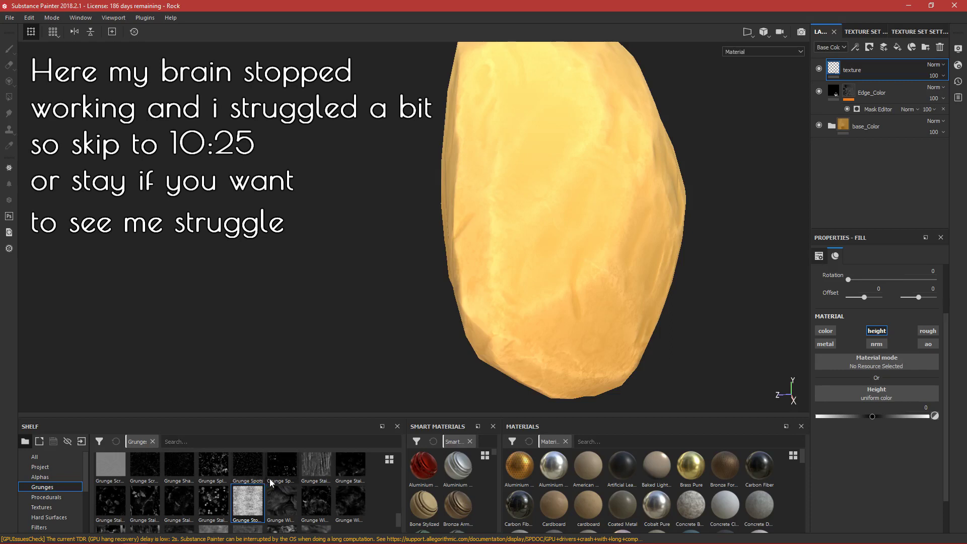
Look through the grunge textures, switch the shelf to the Brushes category and choose the Artistic Print brush
scroll(271, 482, "down", 1)
scroll(270, 482, "up", 3)
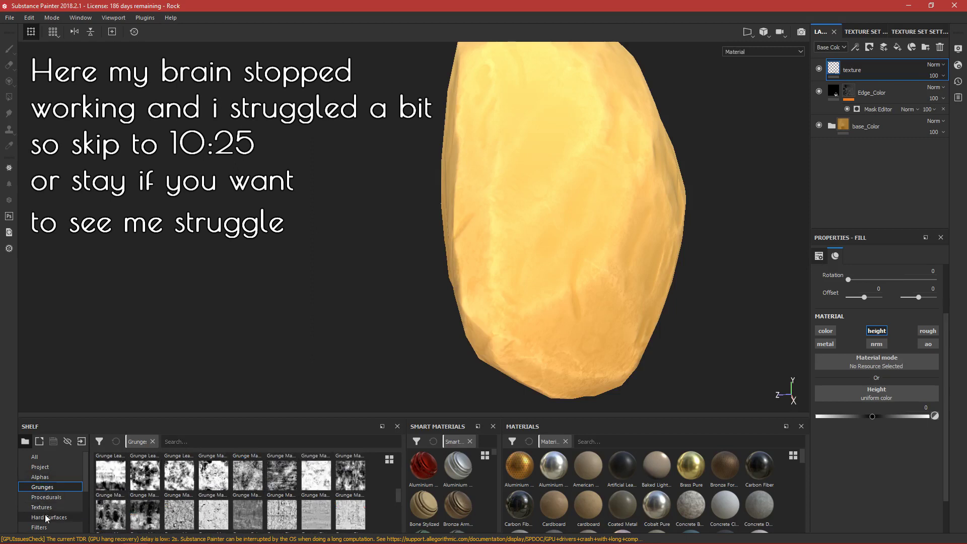
scroll(46, 506, "down", 1)
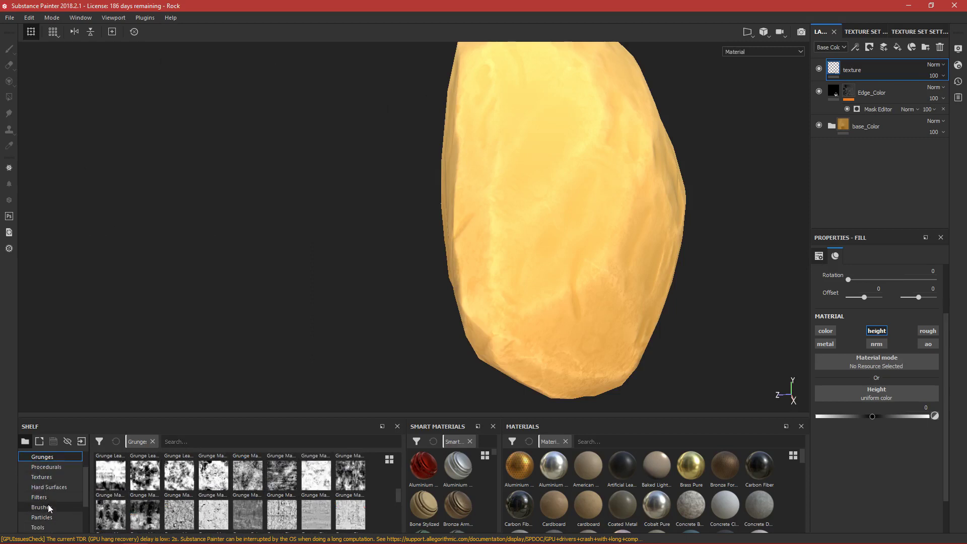
left_click(48, 507)
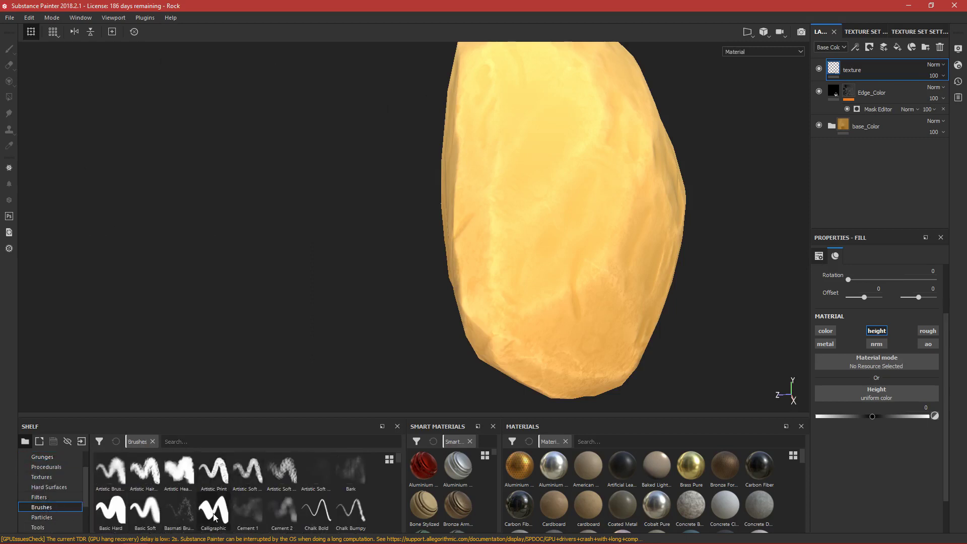
left_click(213, 470)
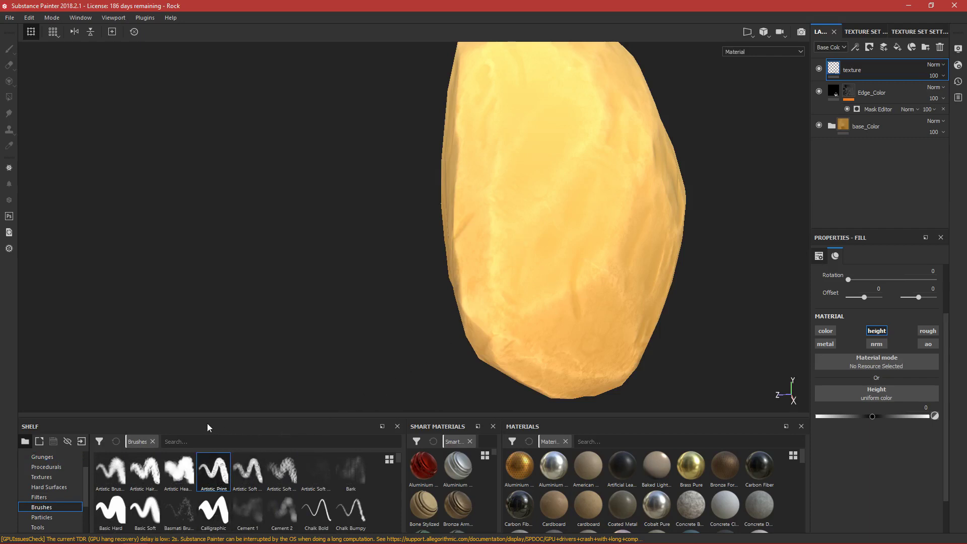
Try to paint on the rock directly in the texture fill layer
left_click_drag(568, 243, 525, 236, "alt")
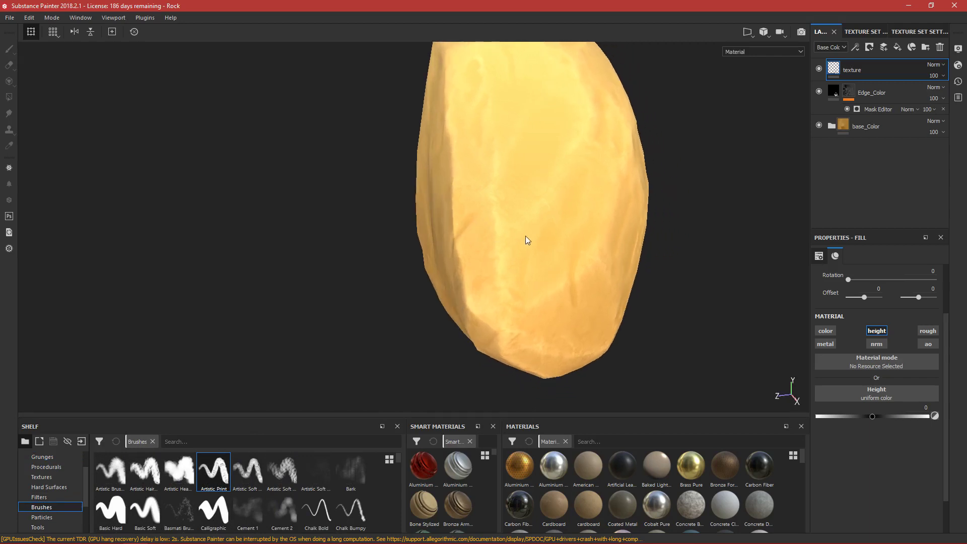
scroll(869, 315, "up", 3)
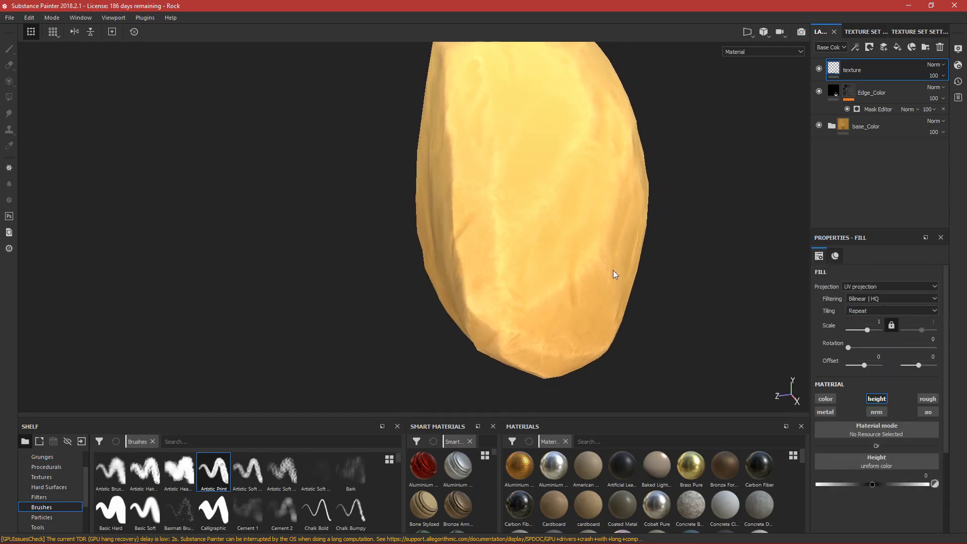
scroll(560, 245, "up", 2)
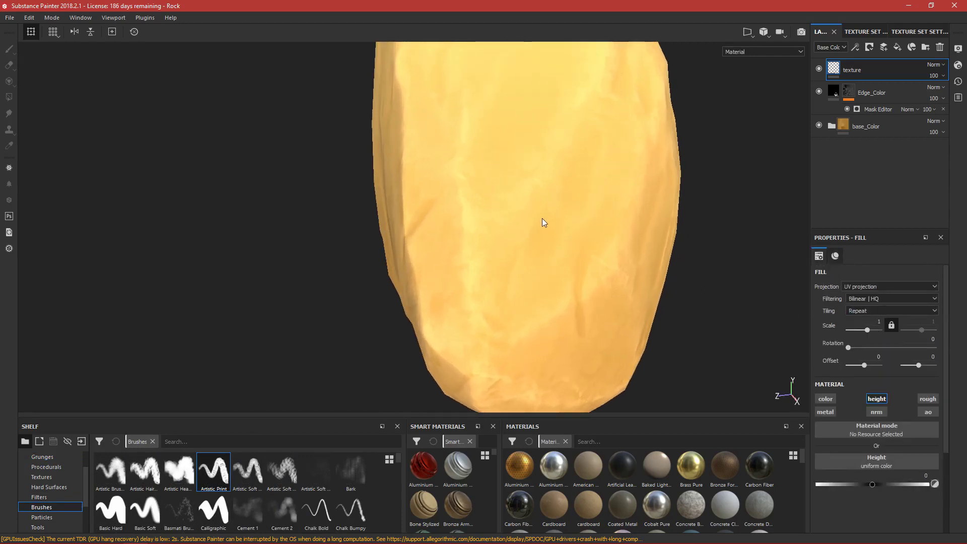
left_click(542, 220)
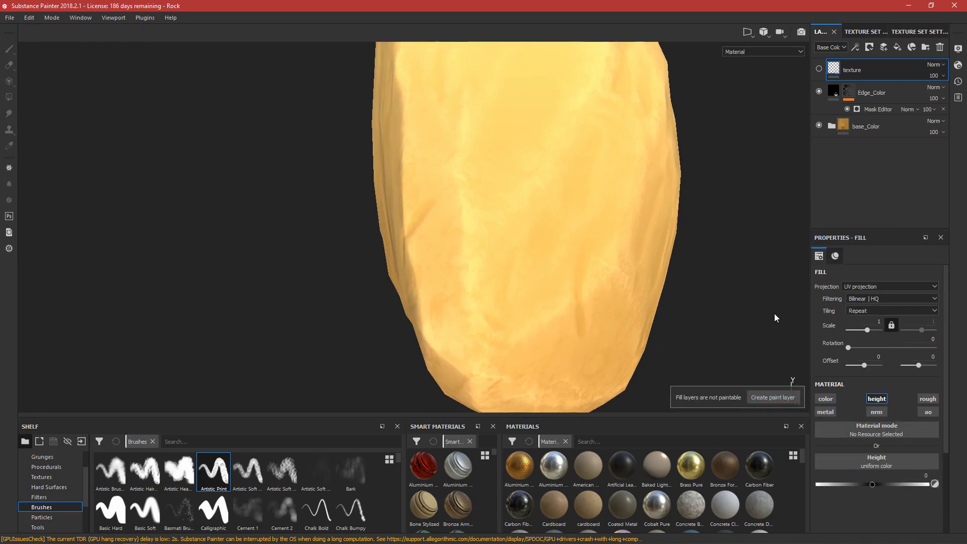
Add a paint effect to the texture layer, review its brush and material settings, and make the layer visible again
right_click(838, 72)
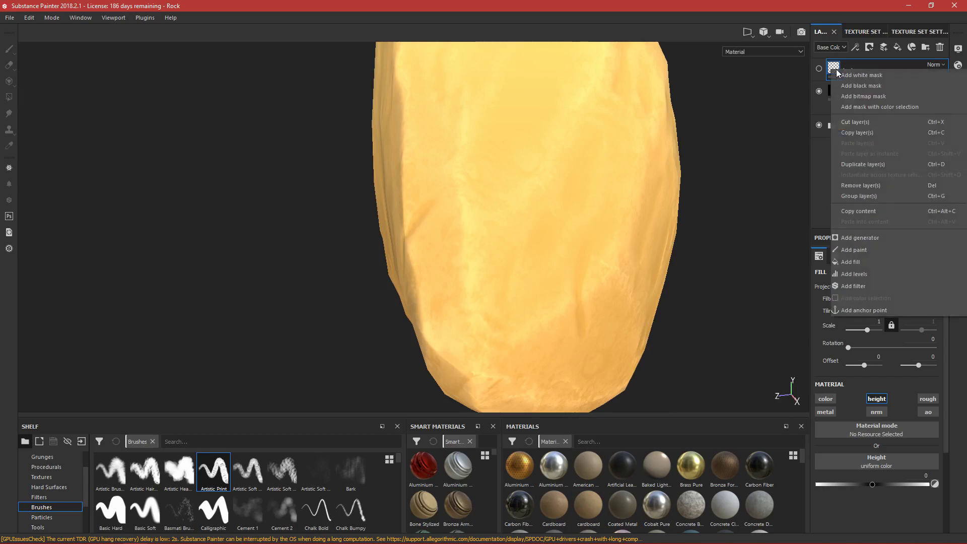
key("Escape")
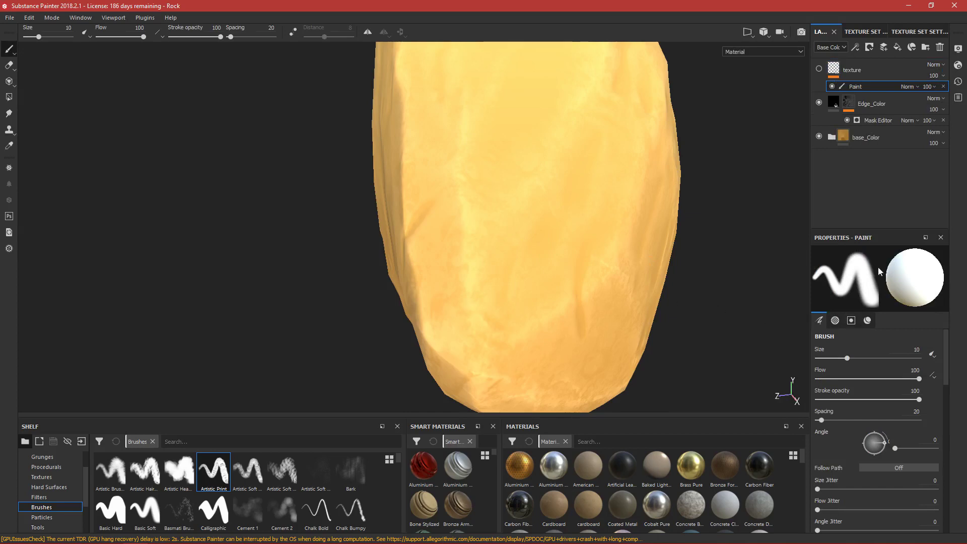
scroll(855, 351, "down", 8)
scroll(861, 389, "down", 6)
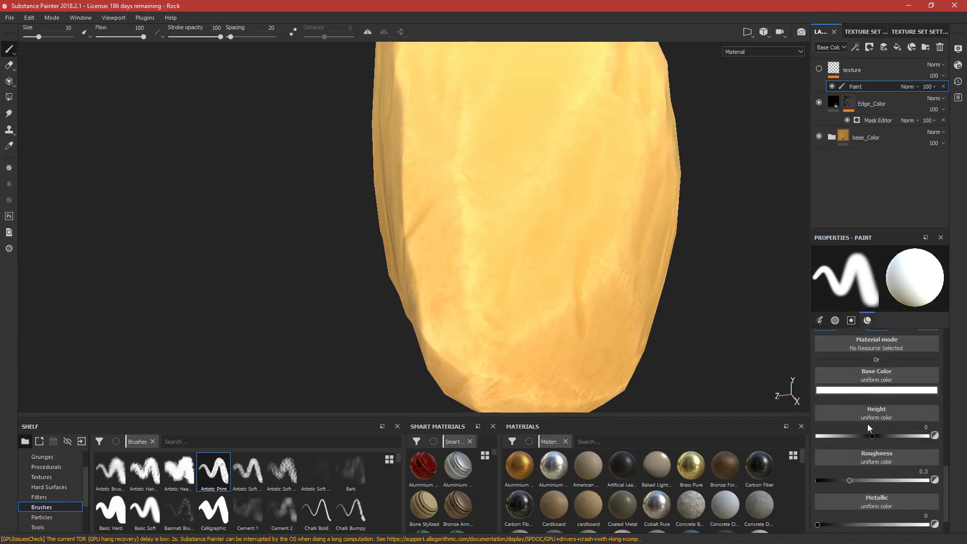
scroll(868, 424, "up", 2)
left_click(819, 69)
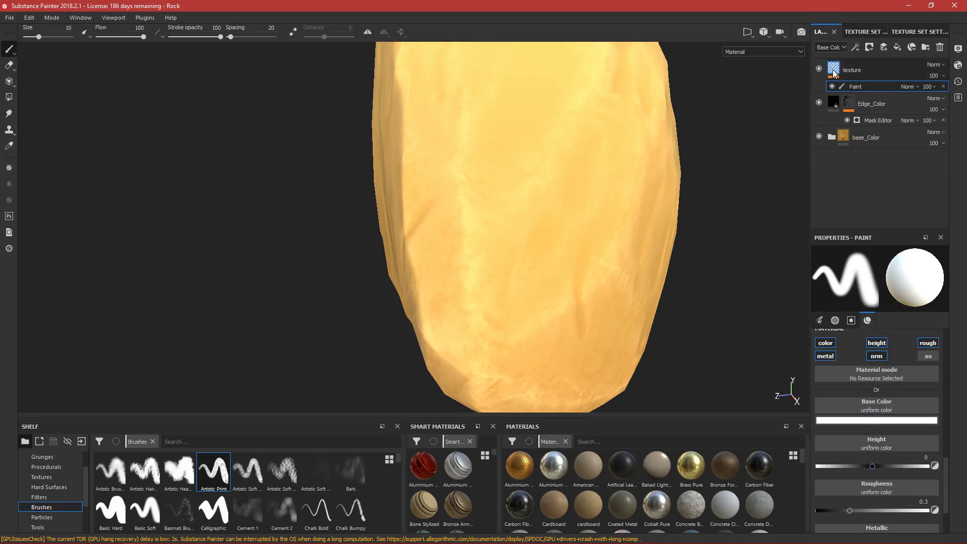
Set the texture layer's height to -0.2533 and try painting a stroke across the rock
left_click(833, 71)
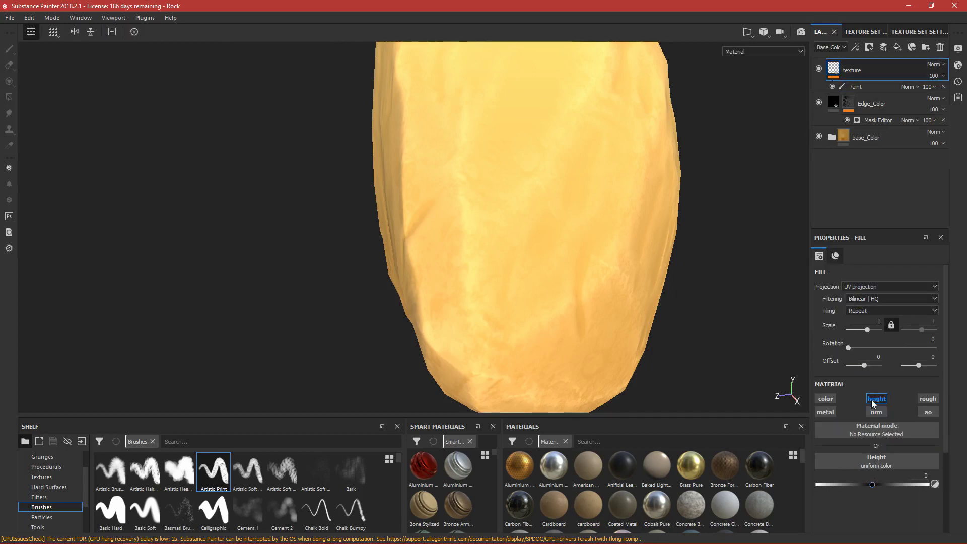
left_click(872, 485)
left_click_drag(872, 488, 865, 487)
left_click(527, 206)
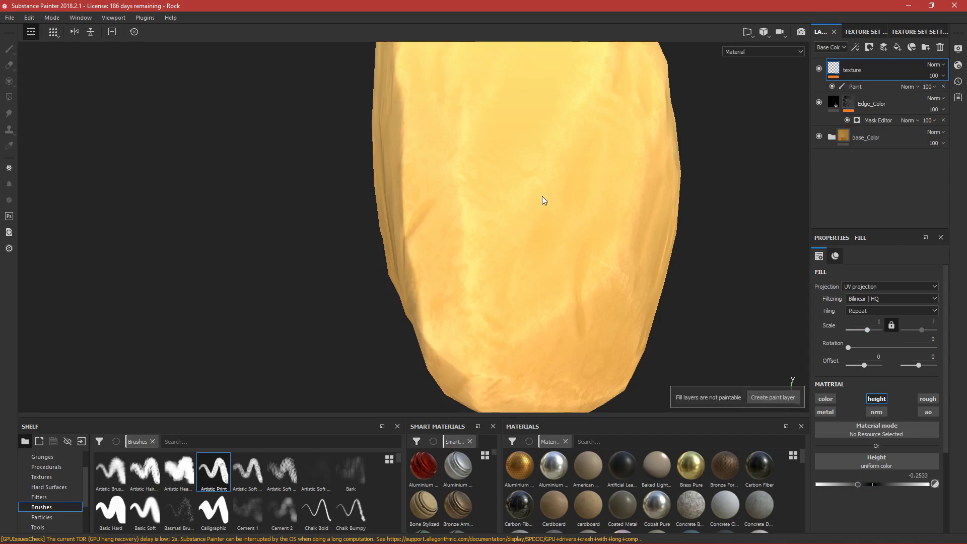
mouse_move(548, 214)
left_mouse_down()
mouse_move(547, 267)
mouse_move(431, 248)
mouse_move(528, 250)
mouse_move(443, 249)
left_mouse_up()
Inspect the rock from several sides and remove the paint effect from the texture layer
scroll(556, 262, "up", 3)
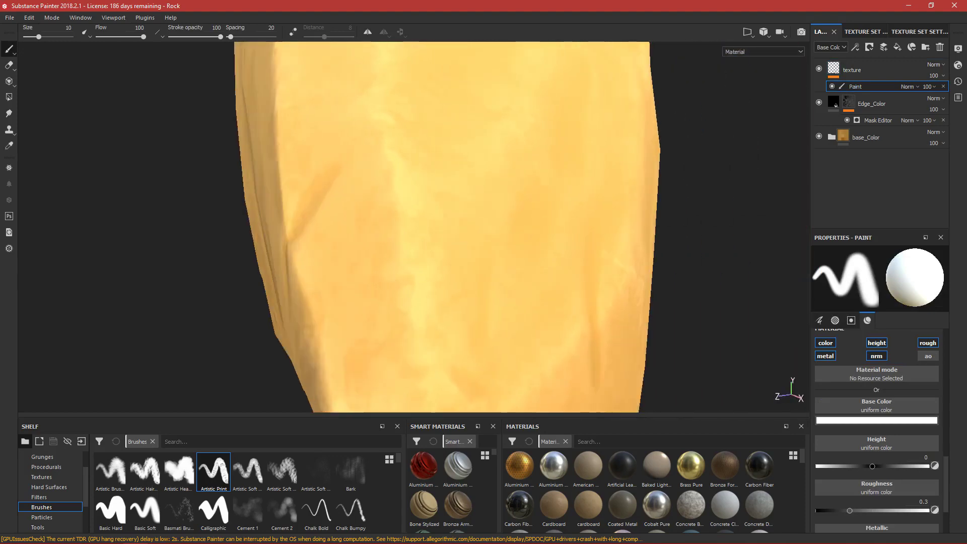
scroll(717, 227, "down", 4)
left_click_drag(716, 226, 536, 270, "alt")
left_click_drag(594, 261, 529, 307, "alt")
left_click(943, 86)
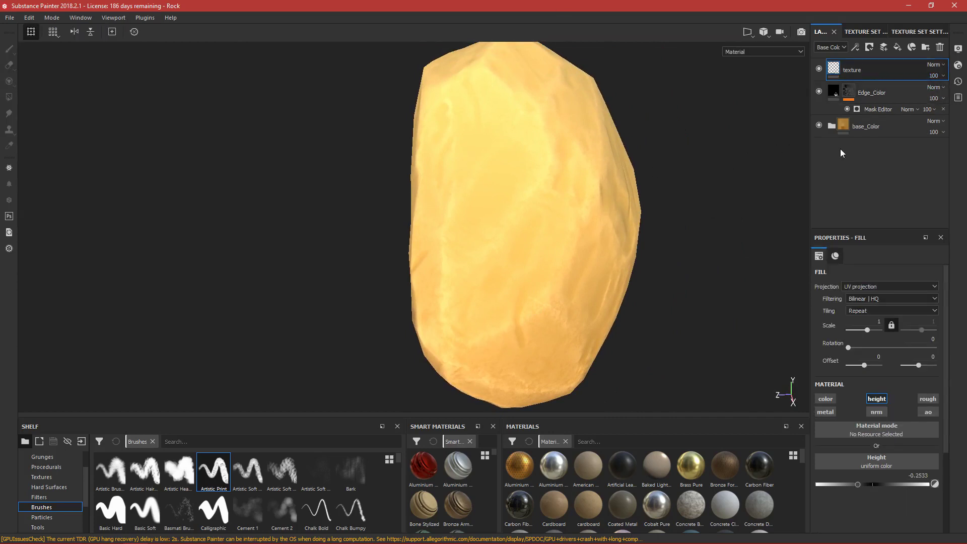
Reset the texture layer's height to 0 and view the whole rock
left_click_drag(568, 203, 511, 216, "alt")
left_click_drag(545, 248, 495, 256, "alt")
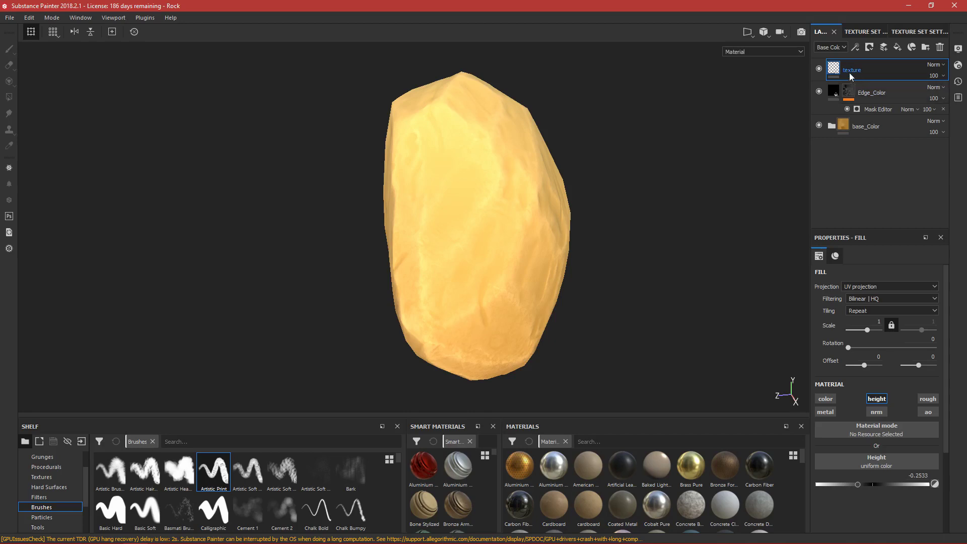
left_click(916, 475)
type("0")
key("Return")
scroll(513, 270, "up", 1)
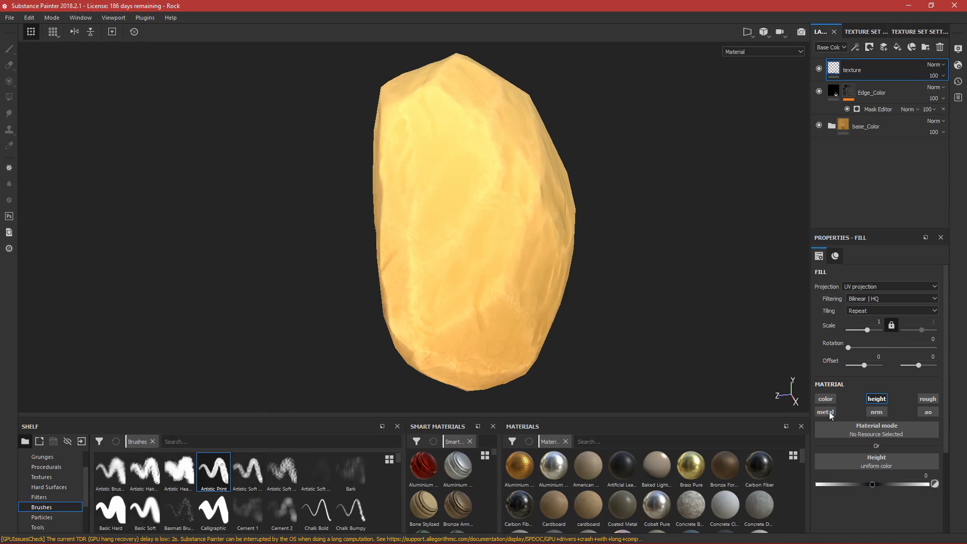
Add a paint layer above the texture layer and name it Example
left_click(883, 48)
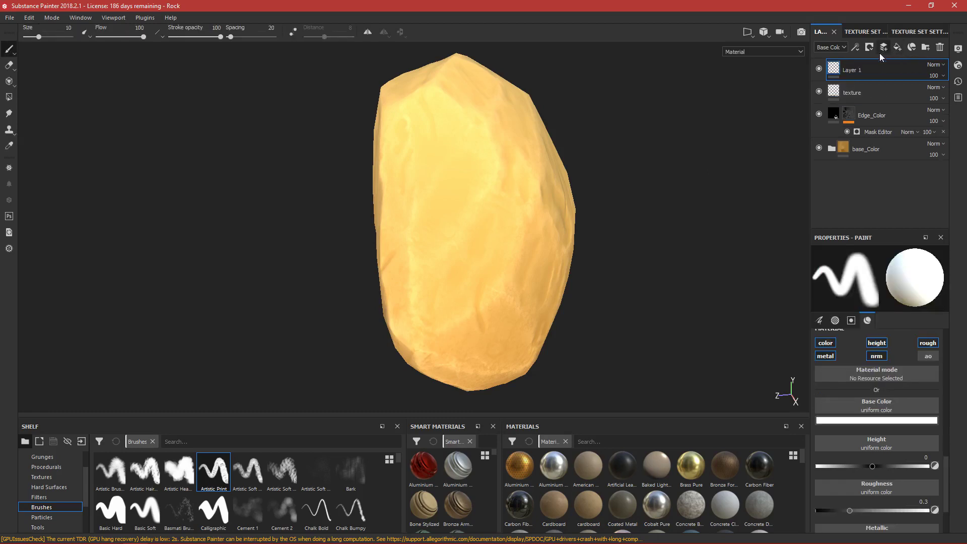
double_click(851, 70)
type("Example")
key("Return")
Turn off the paint material's color, metal, roughness and normal channels so that it affects only height
left_click(828, 342)
left_click(831, 356)
left_click(931, 351)
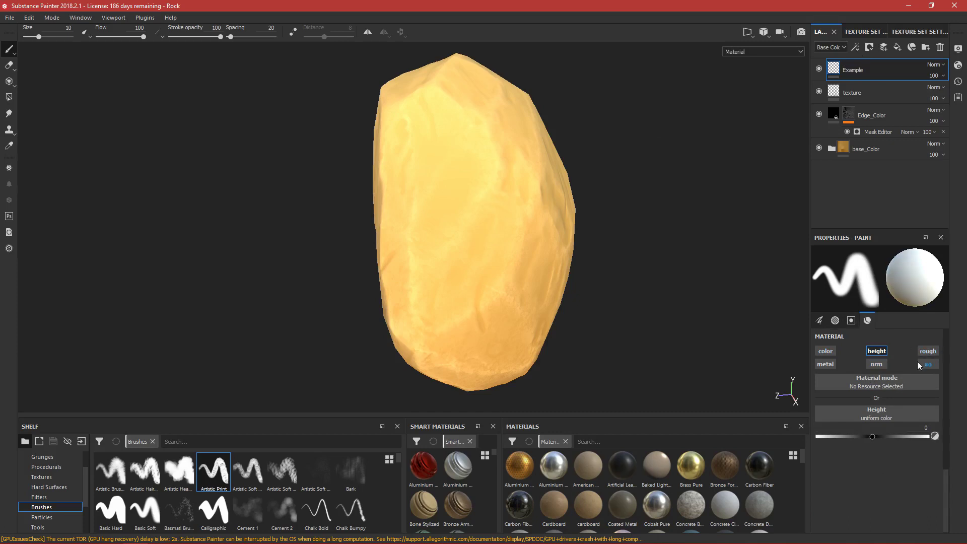
With the Artistic Heavy brush, set the height to -0.2978 and paint a recessed patch on the rock's lower face
scroll(543, 264, "up", 3)
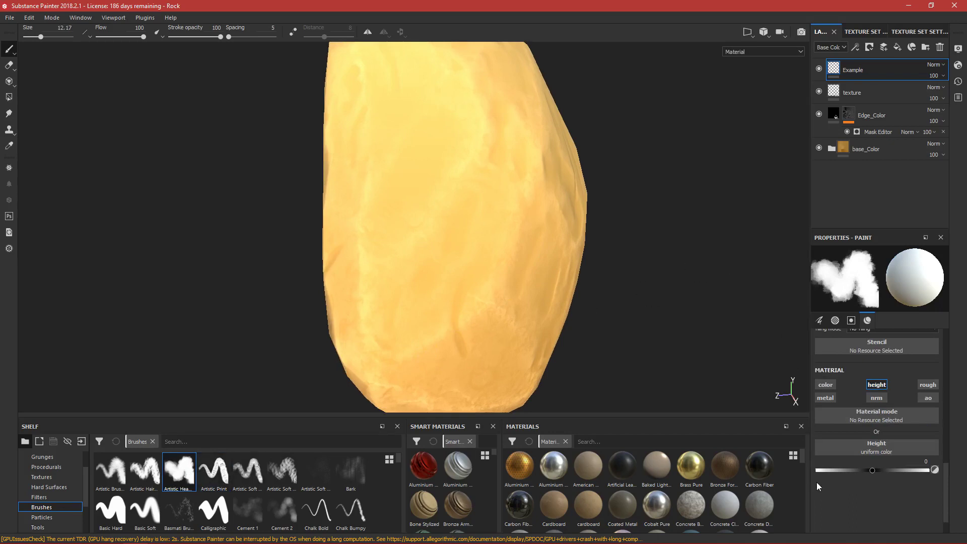
left_click_drag(874, 474, 857, 472)
left_click_drag(497, 281, 467, 238, "alt")
scroll(430, 286, "up", 2)
mouse_move(431, 287)
left_mouse_down()
mouse_move(431, 253)
mouse_move(418, 317)
mouse_move(435, 305)
mouse_move(448, 322)
mouse_move(498, 255)
mouse_move(470, 207)
mouse_move(377, 315)
mouse_move(433, 315)
mouse_move(498, 287)
mouse_move(421, 222)
mouse_move(361, 314)
mouse_move(483, 268)
mouse_move(460, 222)
mouse_move(423, 228)
mouse_move(339, 284)
mouse_move(432, 302)
mouse_move(325, 272)
mouse_move(419, 332)
mouse_move(492, 324)
left_mouse_up()
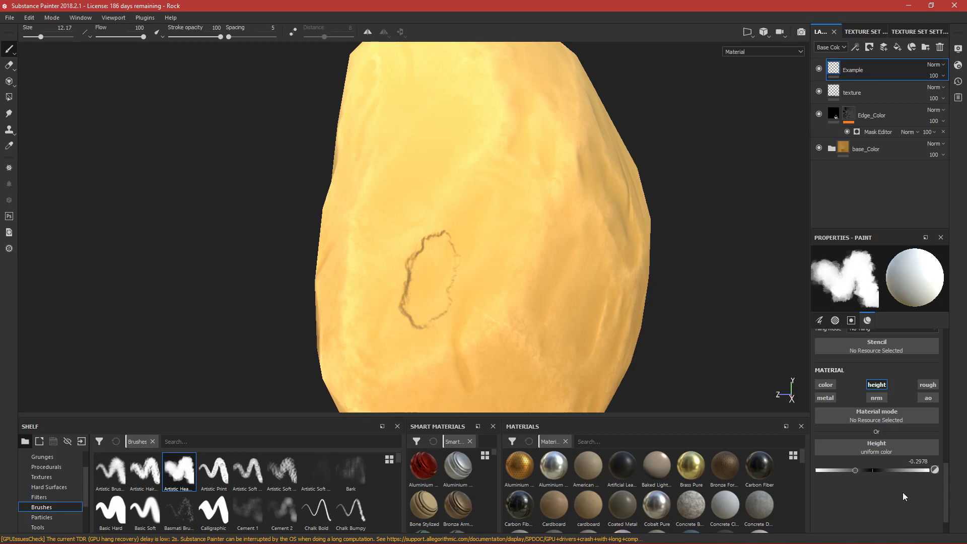
Set the brush height to 0.3511 and paint a raised patch beside the recessed one
left_click_drag(857, 468, 892, 470)
mouse_move(492, 216)
left_mouse_down()
mouse_move(546, 274)
mouse_move(662, 272)
mouse_move(637, 259)
mouse_move(464, 243)
mouse_move(501, 132)
mouse_move(500, 280)
mouse_move(512, 291)
left_mouse_up()
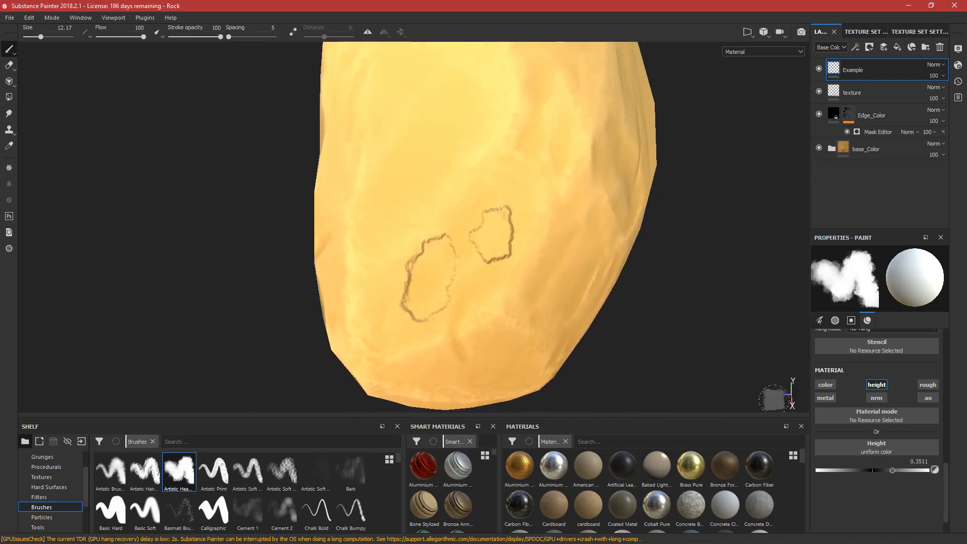
Set the brush height to 1 and paint a strongly raised round patch above the two existing patches
left_click_drag(908, 471, 932, 471)
mouse_move(427, 184)
left_mouse_down()
mouse_move(443, 166)
mouse_move(404, 178)
mouse_move(475, 177)
mouse_move(467, 143)
left_mouse_up()
key("ctrl+z")
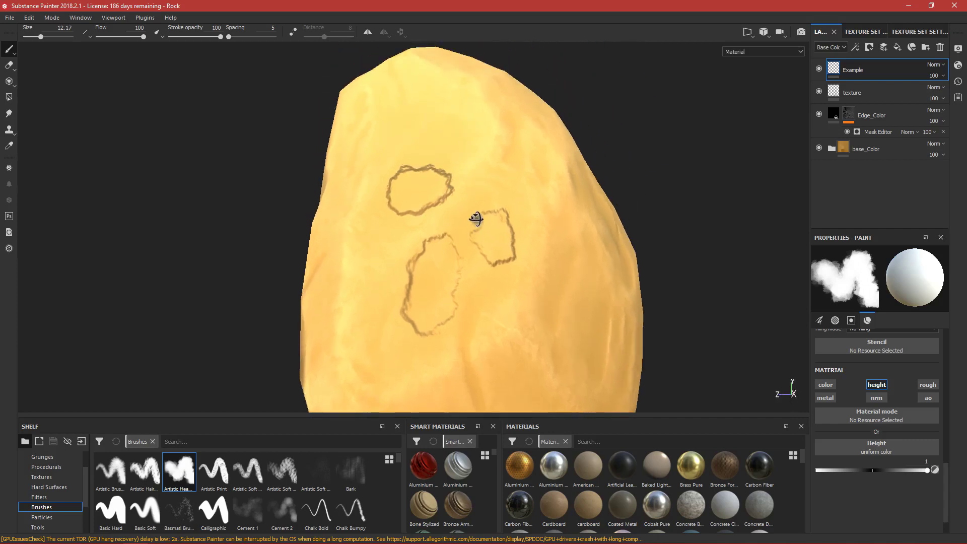
left_click_drag(397, 184, 414, 199, "alt")
left_click_drag(458, 237, 456, 282, "alt")
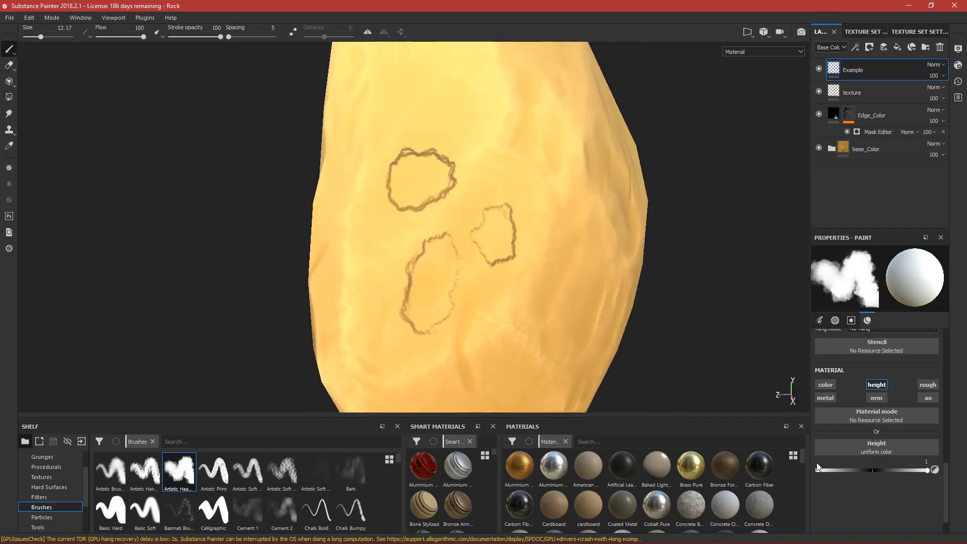
Set the brush height to -1 and paint a small, deeply recessed patch beside the lower patch
left_click_drag(884, 471, 795, 468)
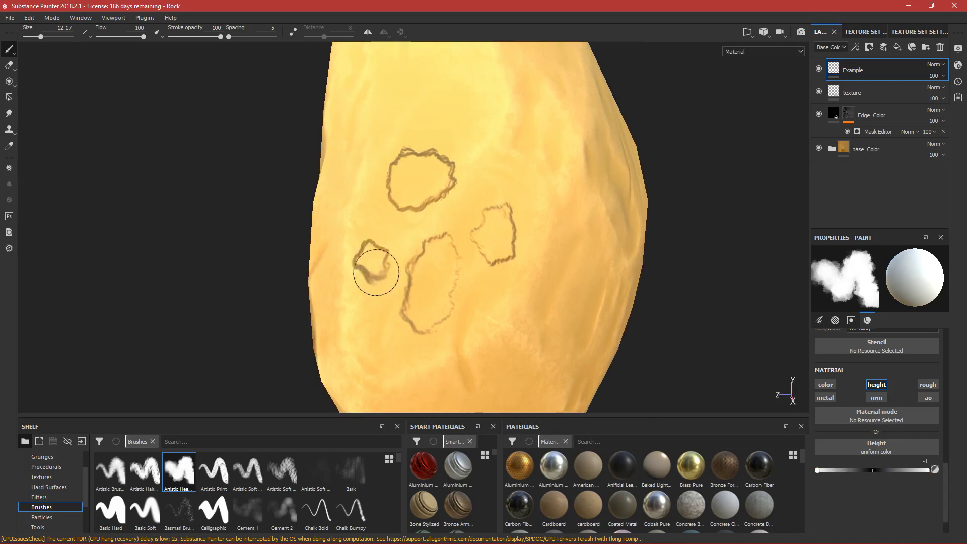
mouse_move(438, 322)
left_mouse_down("alt")
mouse_move(449, 237)
mouse_move(446, 314)
left_mouse_up("alt")
right_click_drag(445, 315, 442, 292, "alt")
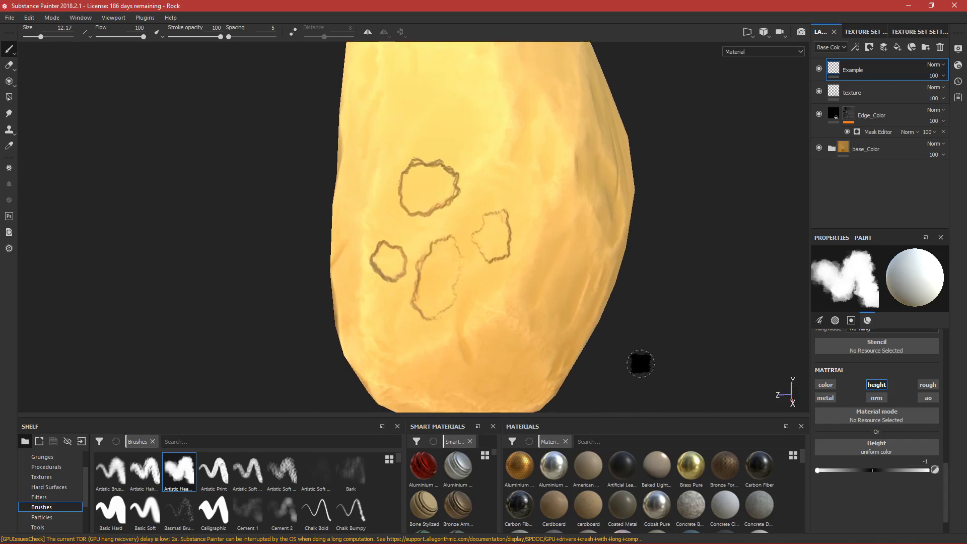
Set the brush height to -0.2978 and paint two shallow recessed patches, one below and one above the existing group
left_click_drag(870, 469, 856, 470)
mouse_move(468, 329)
left_mouse_down()
mouse_move(479, 298)
mouse_move(496, 339)
mouse_move(443, 334)
mouse_move(471, 258)
left_mouse_up()
mouse_move(481, 164)
left_mouse_down()
mouse_move(470, 147)
mouse_move(449, 169)
mouse_move(455, 198)
left_mouse_up()
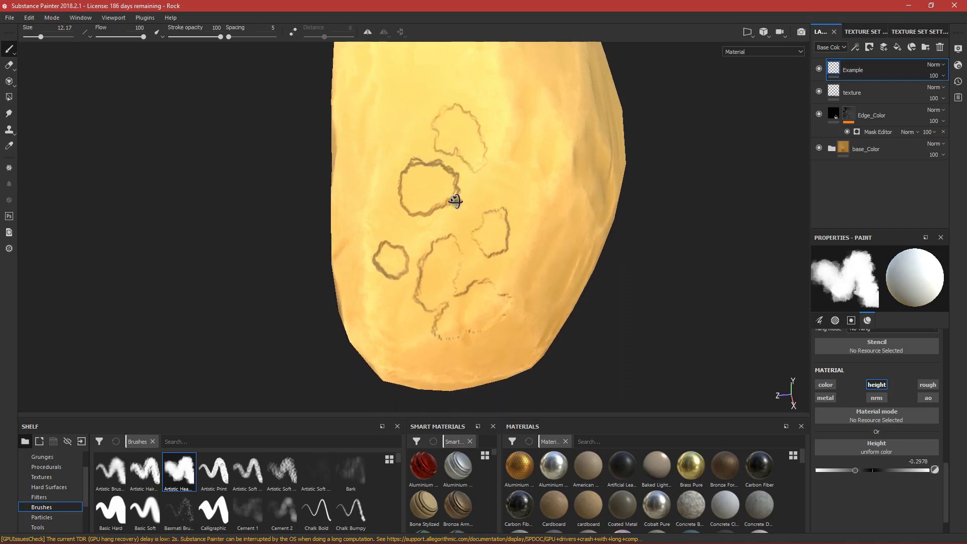
Reduce the brush size to 1.09 and paint two thin crossing lines on the rock between the patches
left_click(309, 472)
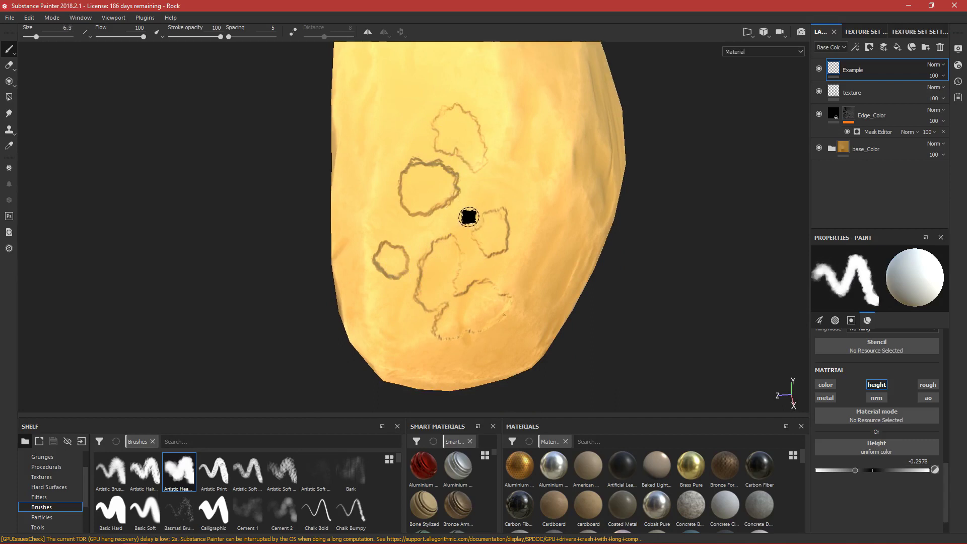
scroll(881, 391, "up", 10)
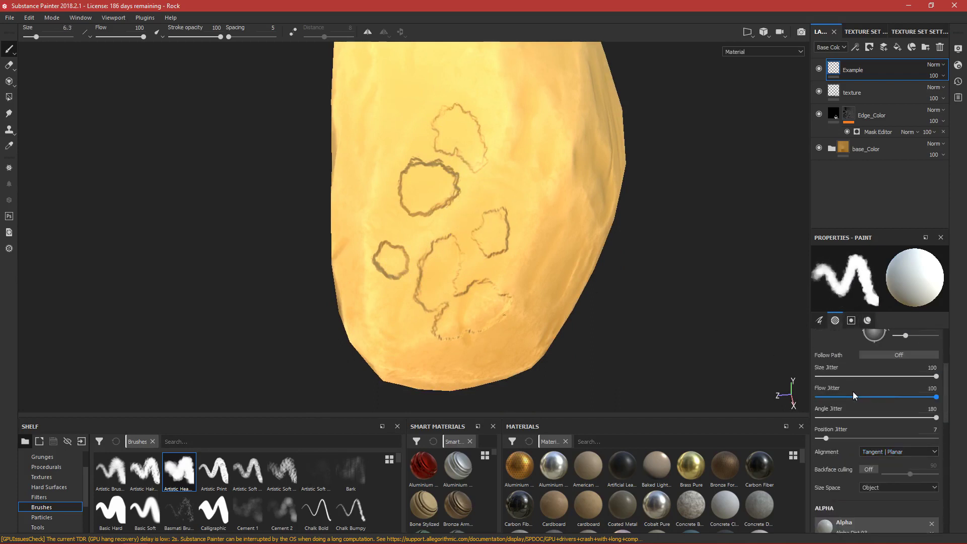
scroll(849, 390, "up", 1)
left_click(824, 358)
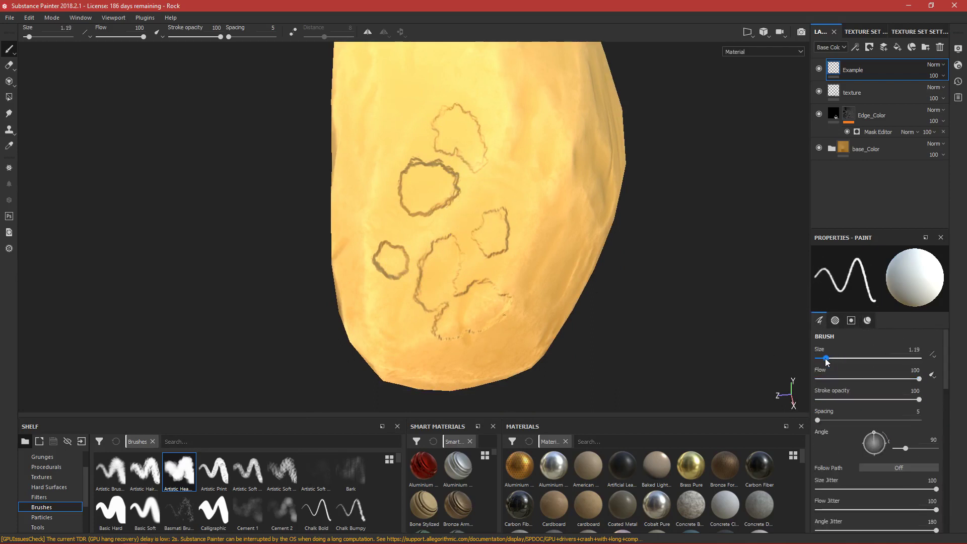
mouse_move(547, 240)
left_mouse_down()
mouse_move(483, 170)
mouse_move(442, 228)
left_mouse_up()
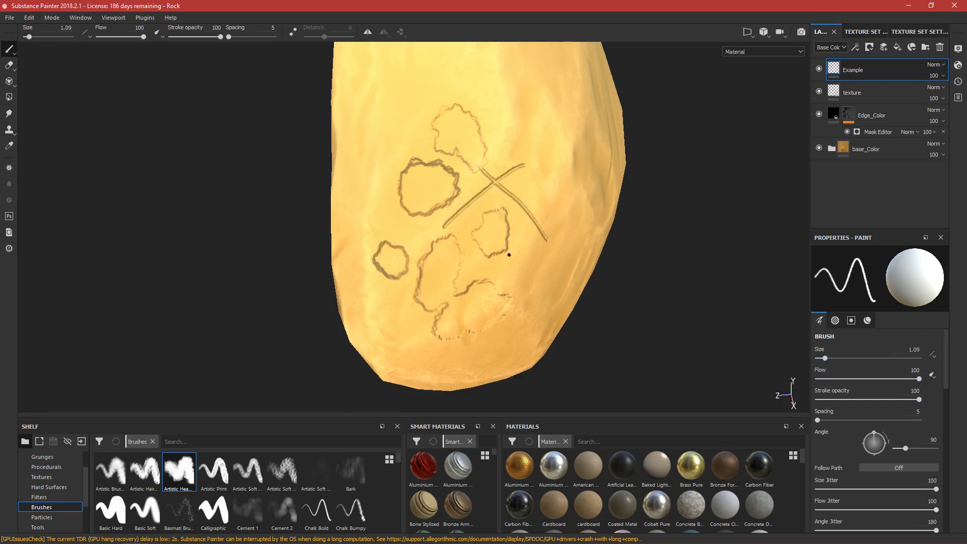
Delete the Example layer with its demonstration strokes
scroll(494, 246, "down", 3)
left_click_drag(493, 247, 425, 213, "alt")
left_click_drag(475, 240, 498, 249, "alt")
scroll(498, 250, "up", 3)
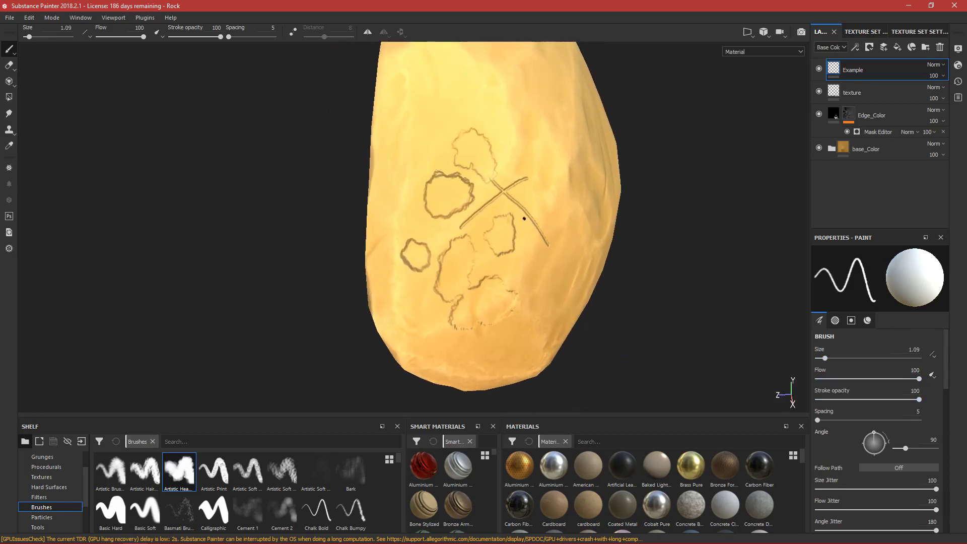
scroll(485, 215, "up", 2)
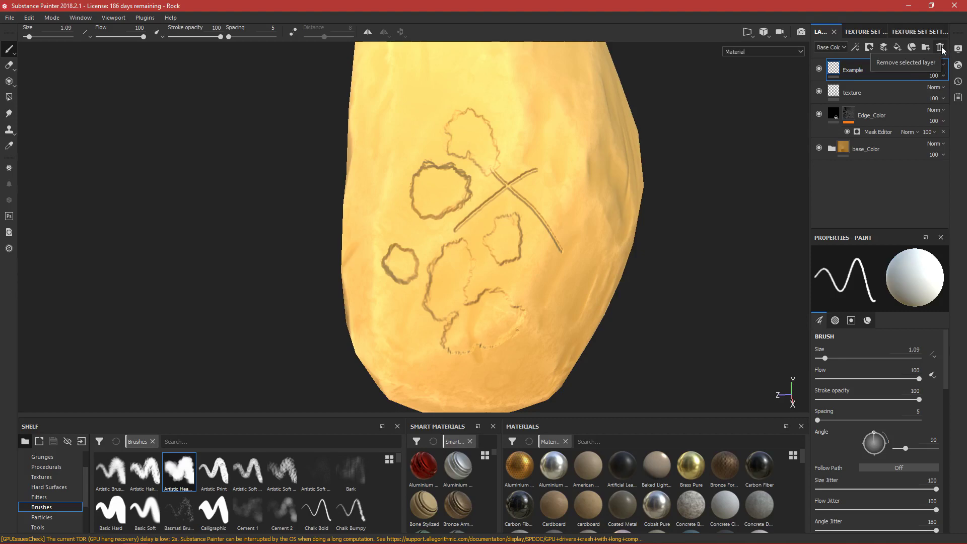
key("Delete")
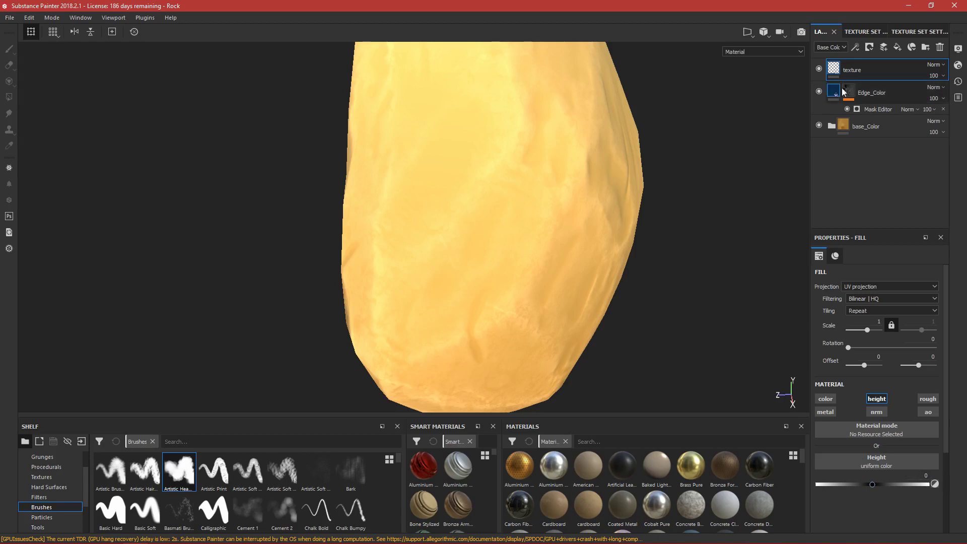
Add a black mask to the texture layer and add a fill effect to that mask
right_click(859, 73)
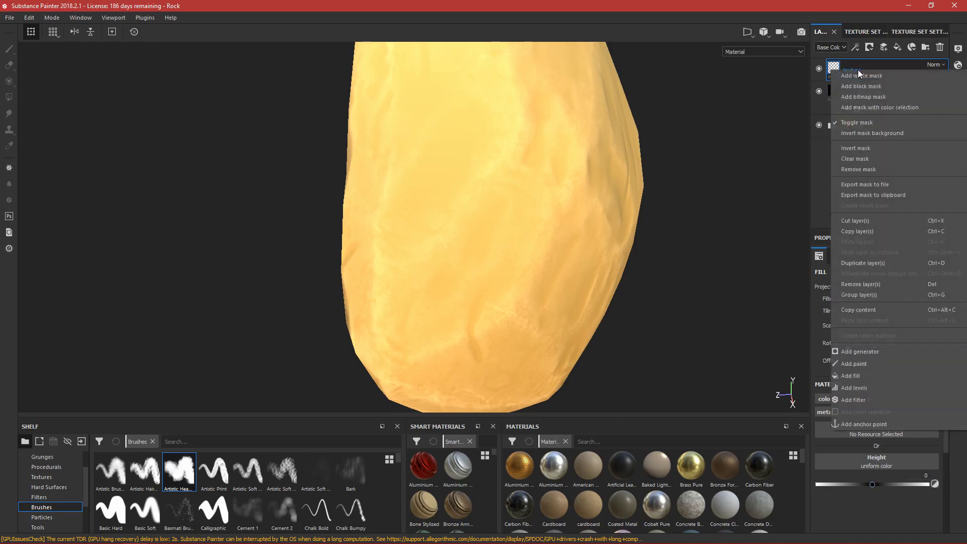
left_click(862, 83)
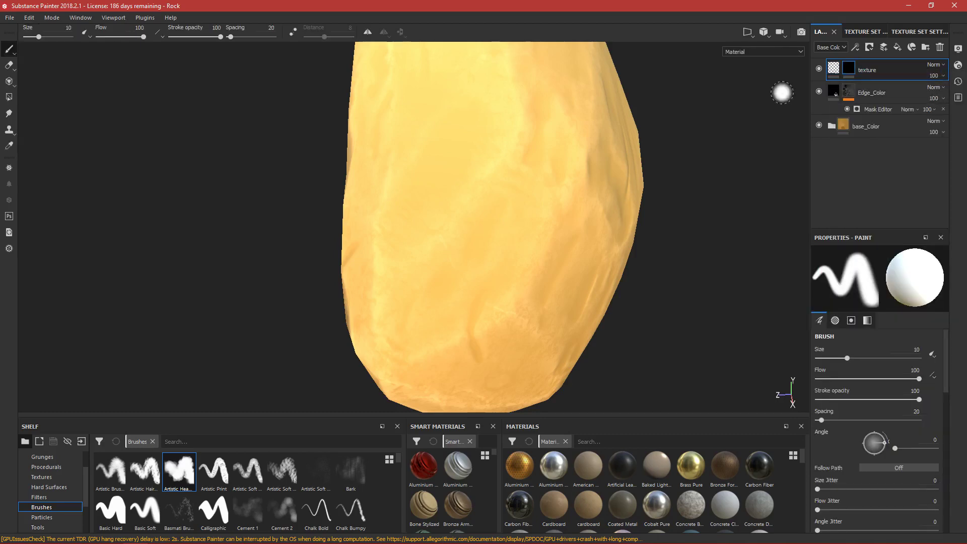
scroll(483, 248, "down", 5)
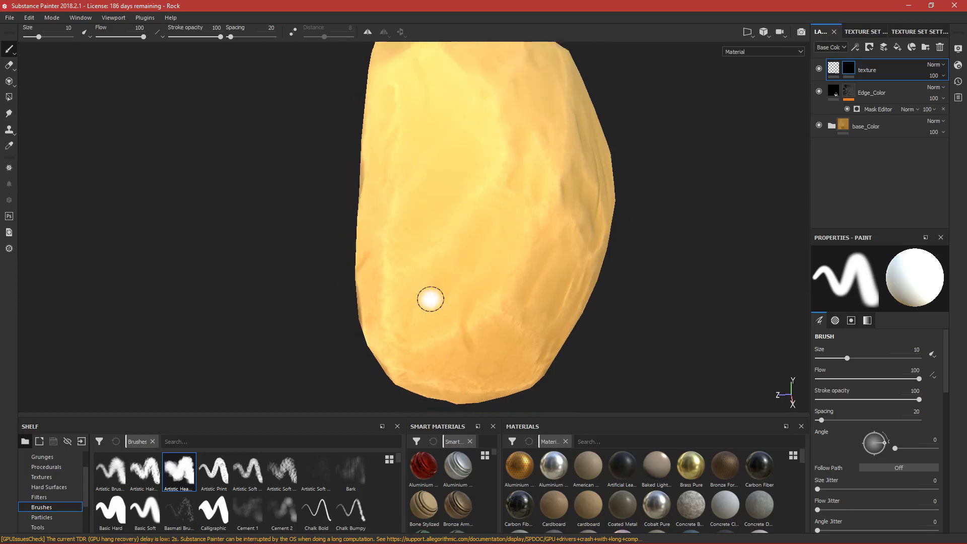
left_click_drag(463, 285, 684, 214, "alt")
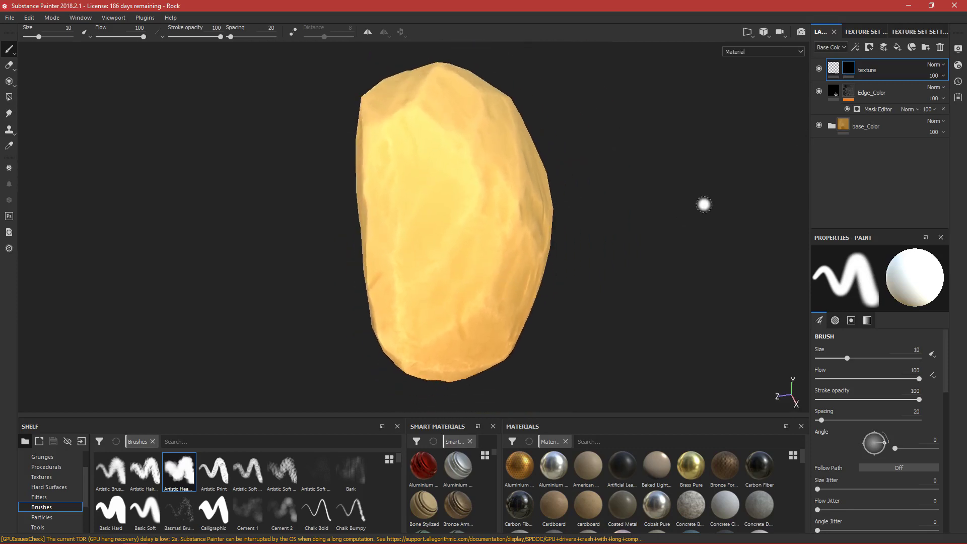
right_click(847, 70)
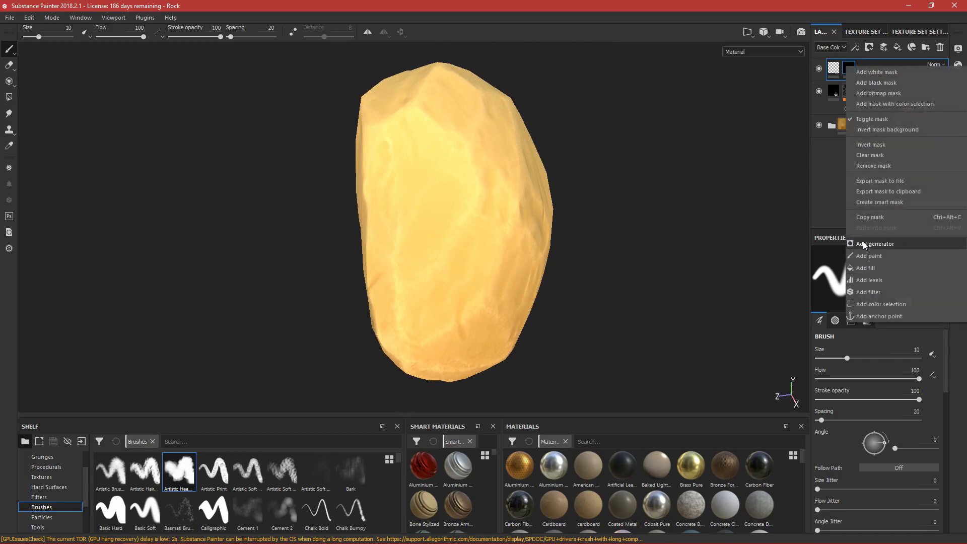
left_click(835, 162)
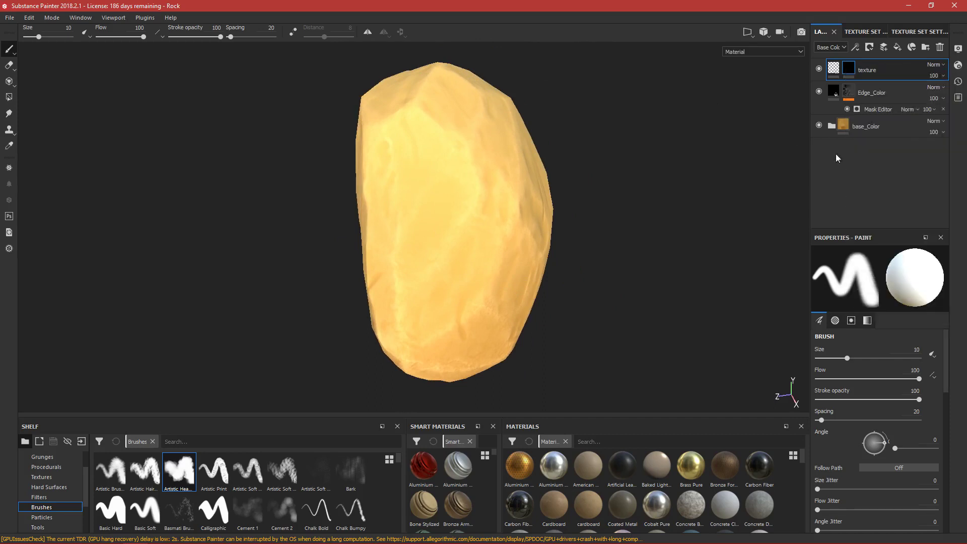
right_click(849, 73)
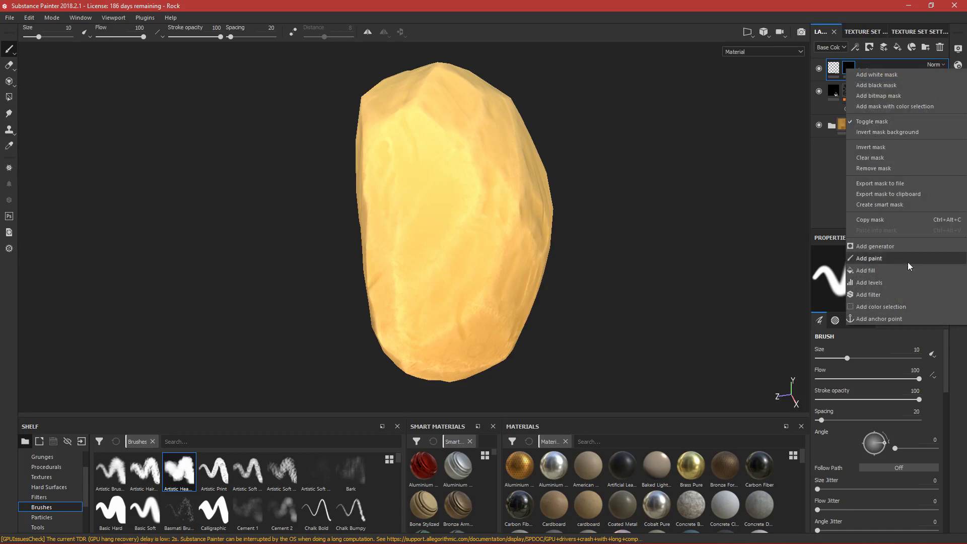
left_click(878, 272)
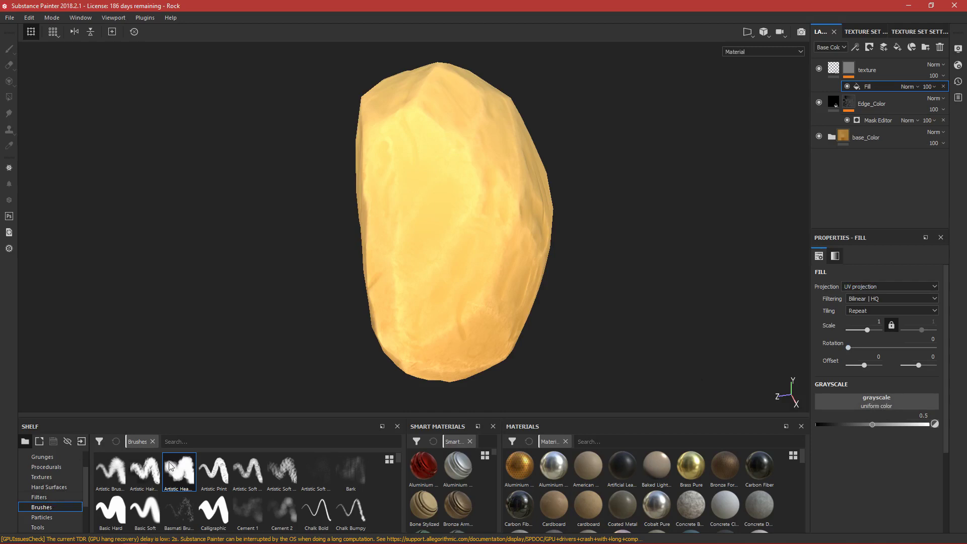
Search the grunge maps for "scratches" and assign Grunge Scratches Rough as the mask fill's grayscale
left_click(46, 460)
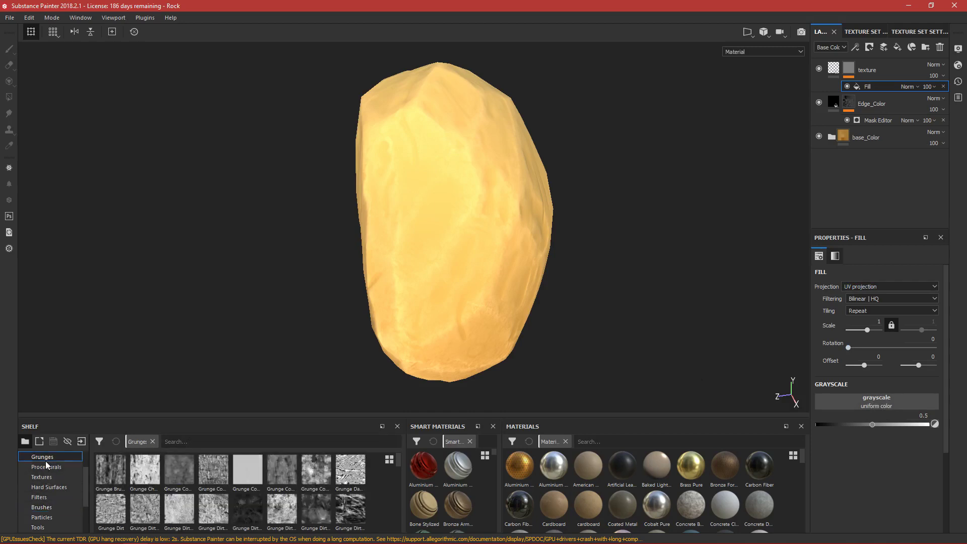
left_click(197, 446)
type("scr")
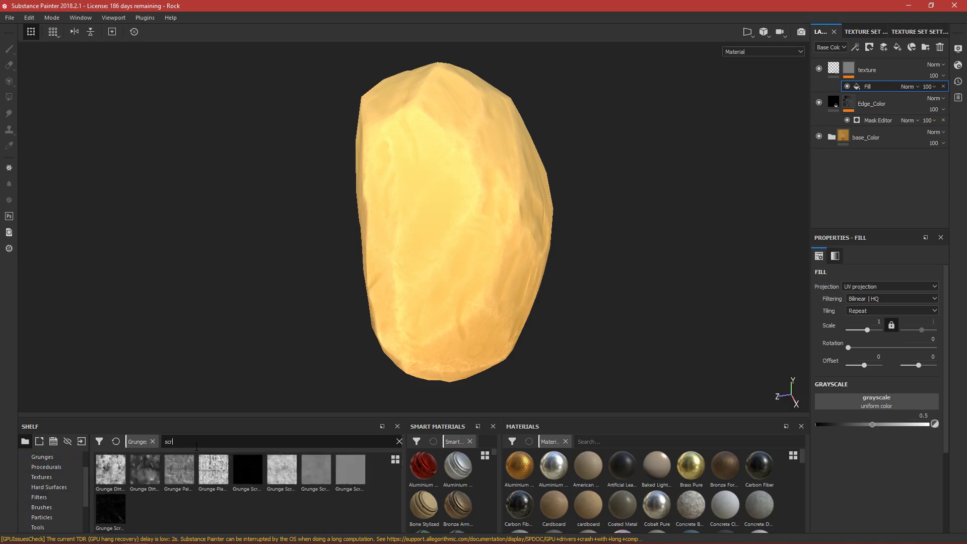
type("atch")
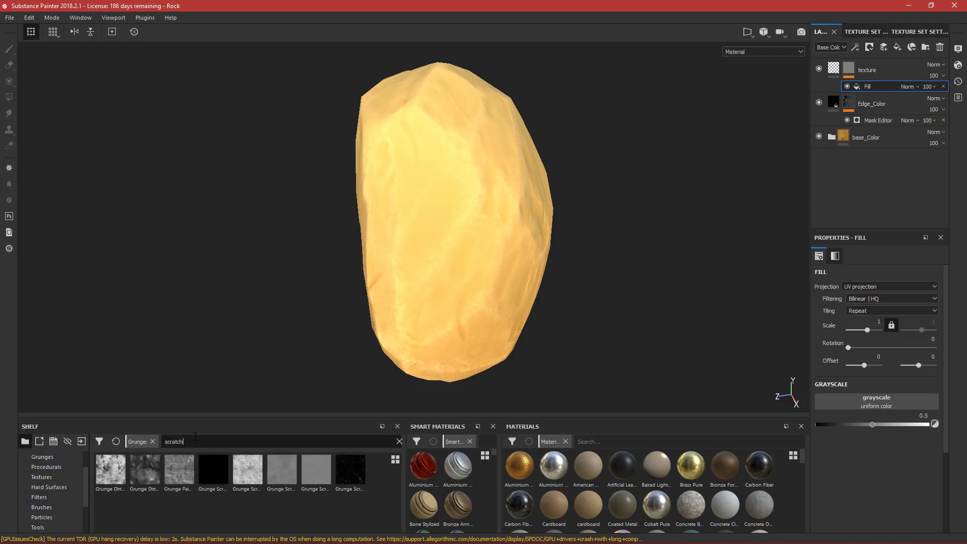
type("es")
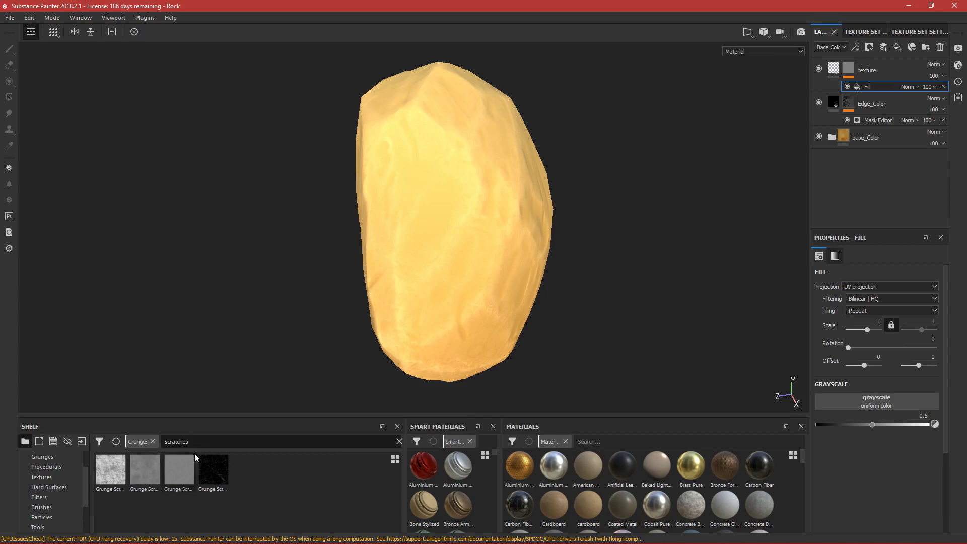
mouse_move(200, 471)
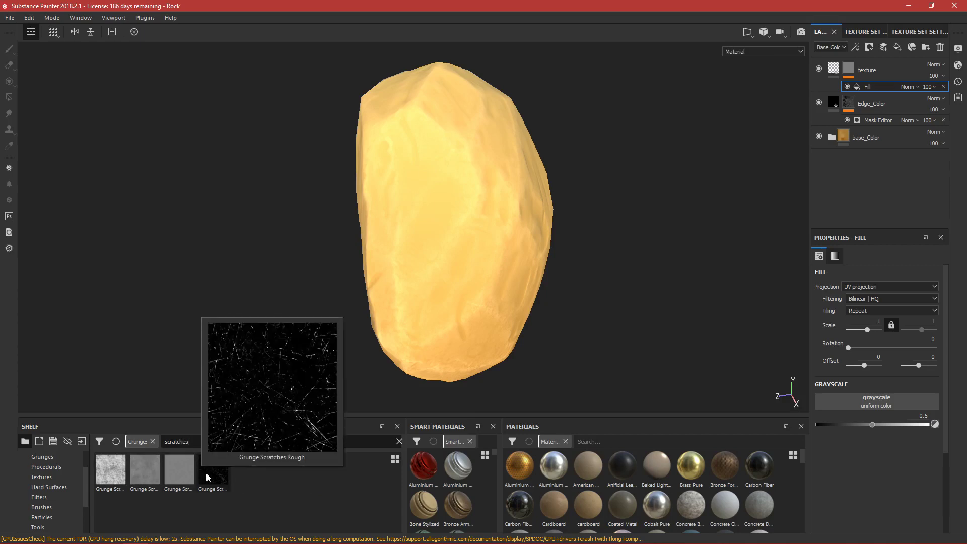
left_click_drag(207, 482, 908, 397)
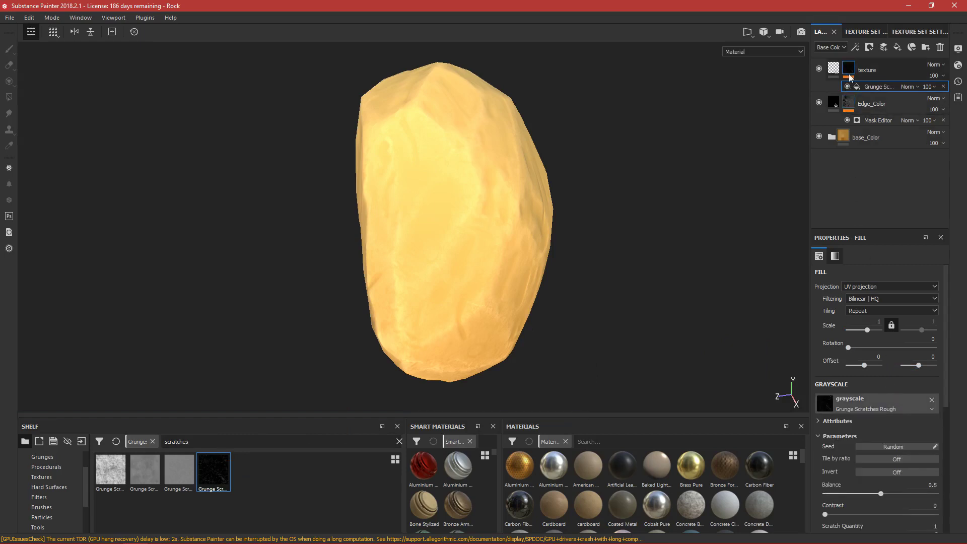
Select the texture layer's fill content and set its height to -0.2444 to engrave the scratches into the rock
mouse_move(849, 73)
left_click_drag(573, 163, 473, 234, "alt")
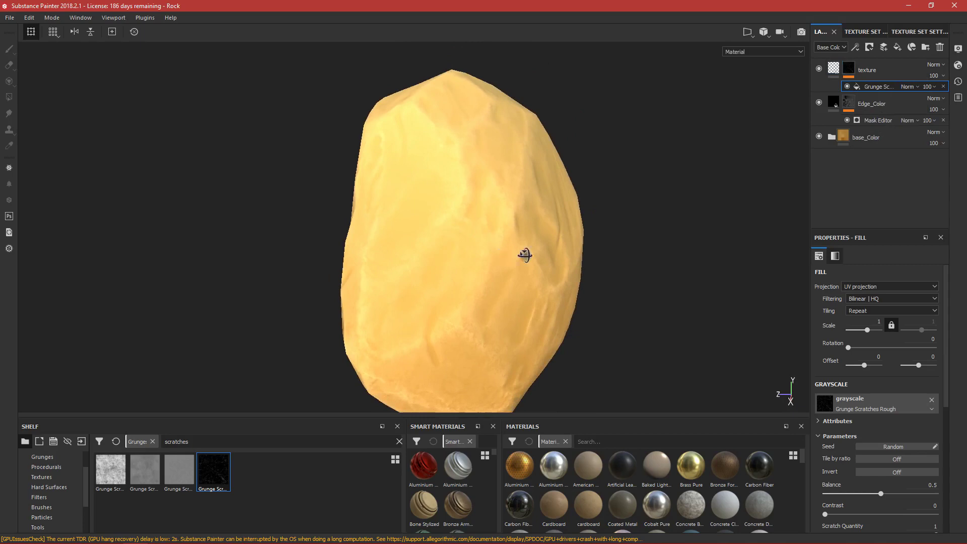
left_click_drag(810, 89, 838, 71, "alt")
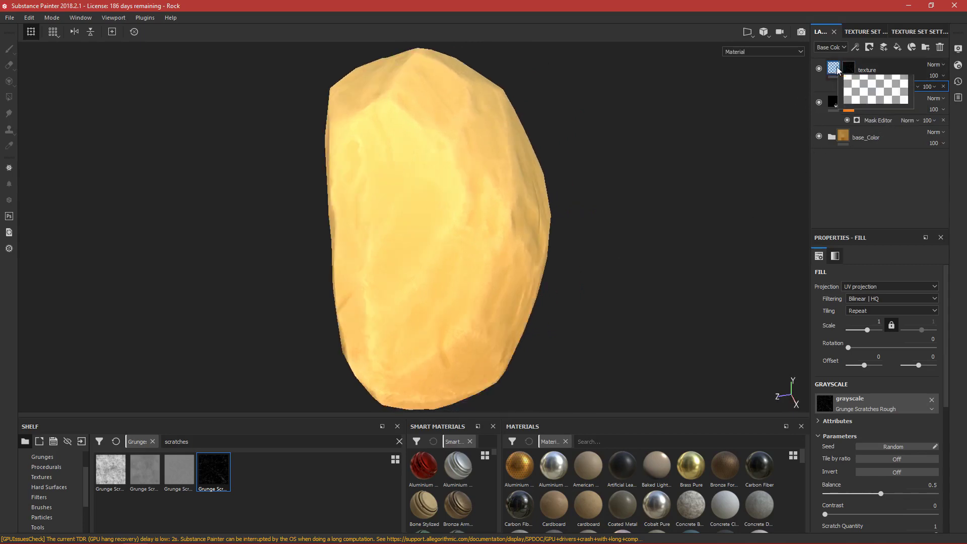
left_click(838, 71)
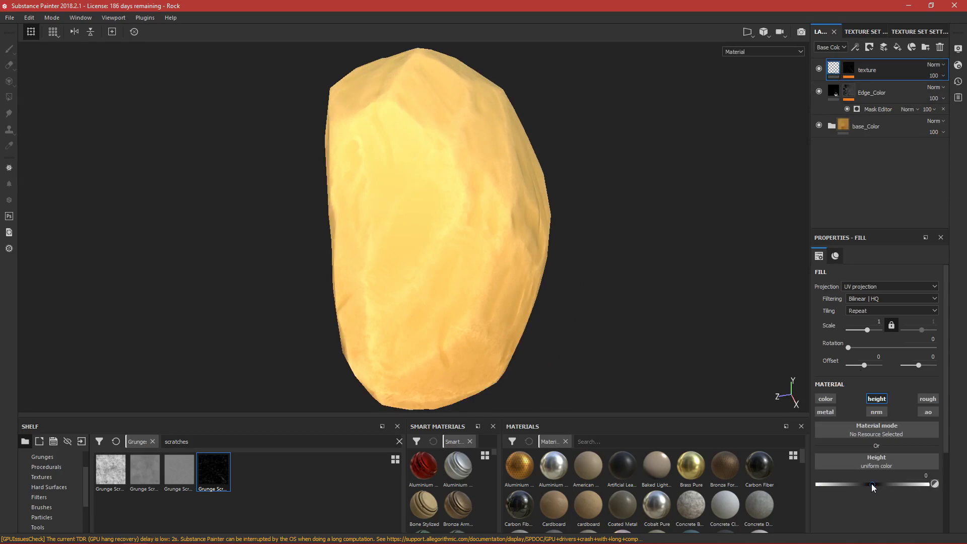
left_click_drag(872, 484, 857, 485)
left_click_drag(619, 302, 500, 308, "alt")
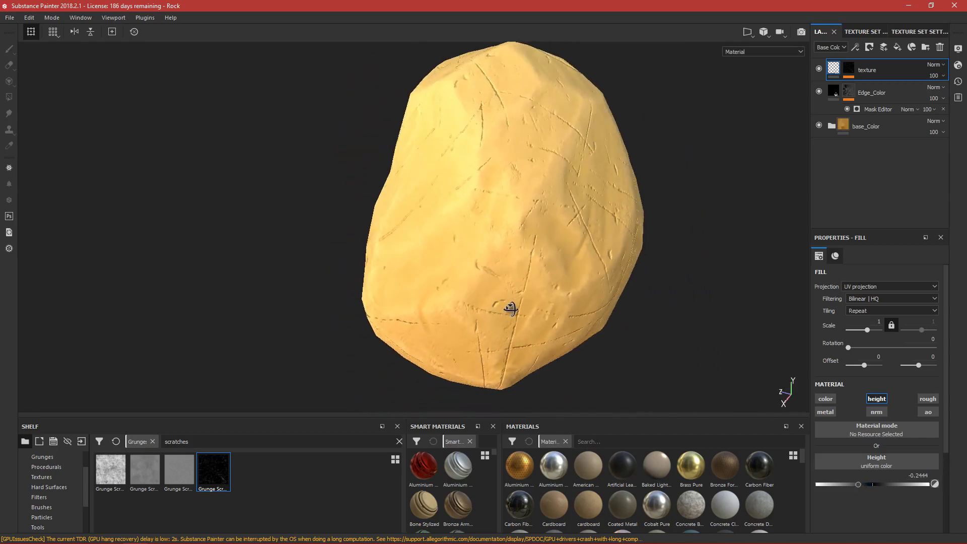
left_click_drag(699, 423, 579, 382, "alt")
Try a raised height of 0.2444 and a deeper negative height on the texture layer to compare the scratches
left_click_drag(857, 484, 886, 485)
left_click_drag(575, 368, 767, 419, "alt")
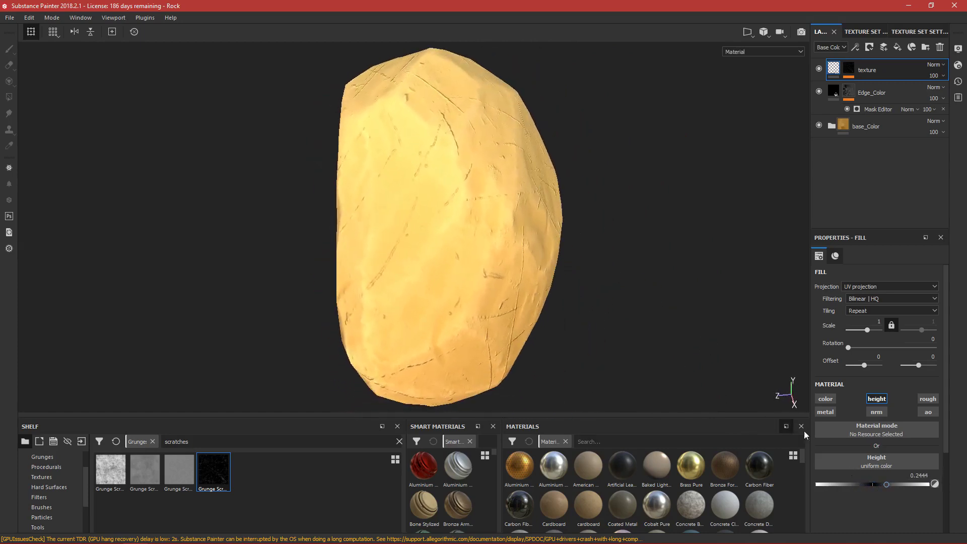
left_click(863, 485)
left_click_drag(857, 484, 830, 481)
left_click_drag(529, 335, 367, 298, "alt")
Set the texture layer's height to -0.1111 for subtle engraved scratches
left_click(860, 483)
left_click_drag(860, 483, 866, 487)
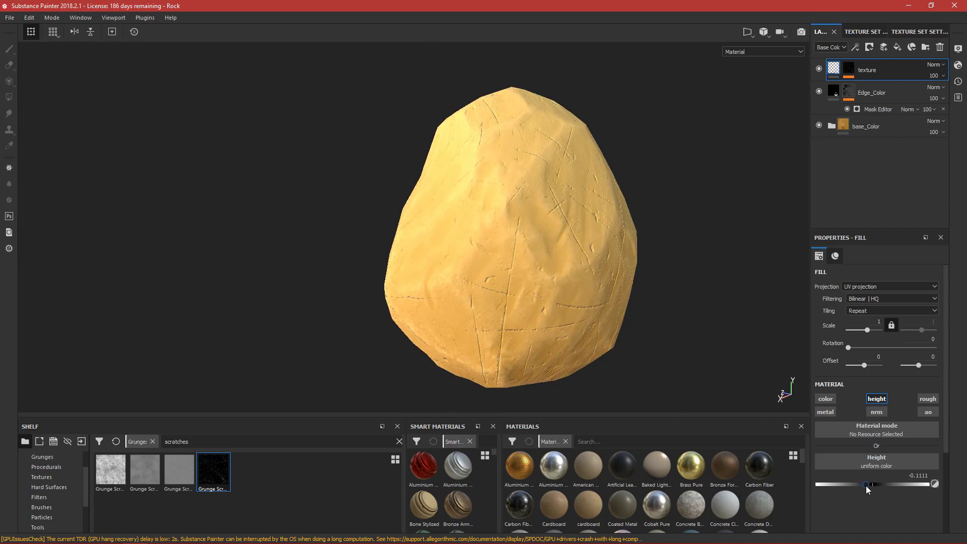
left_click_drag(529, 283, 470, 282, "alt")
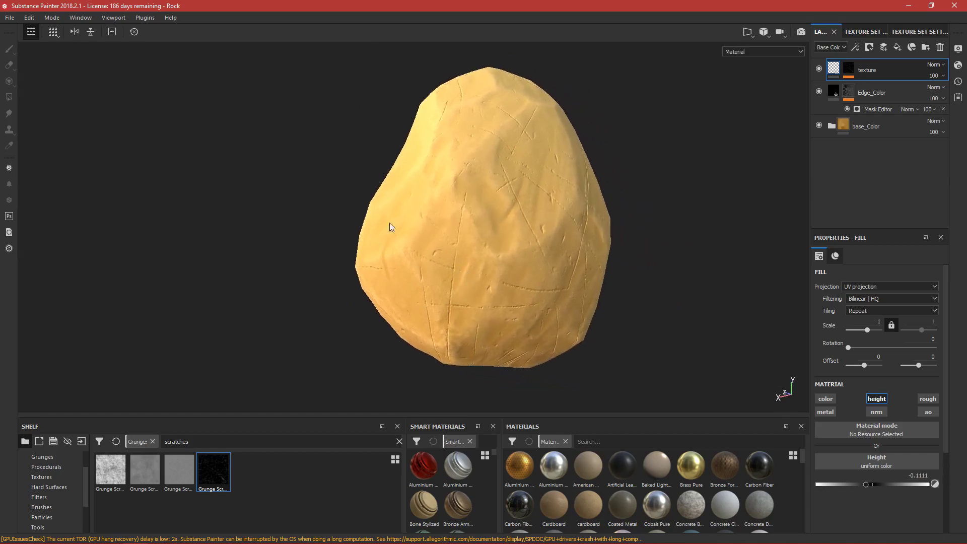
Select the grunge scratches fill in the texture layer's mask and try a scale of 0.5
left_click(849, 70)
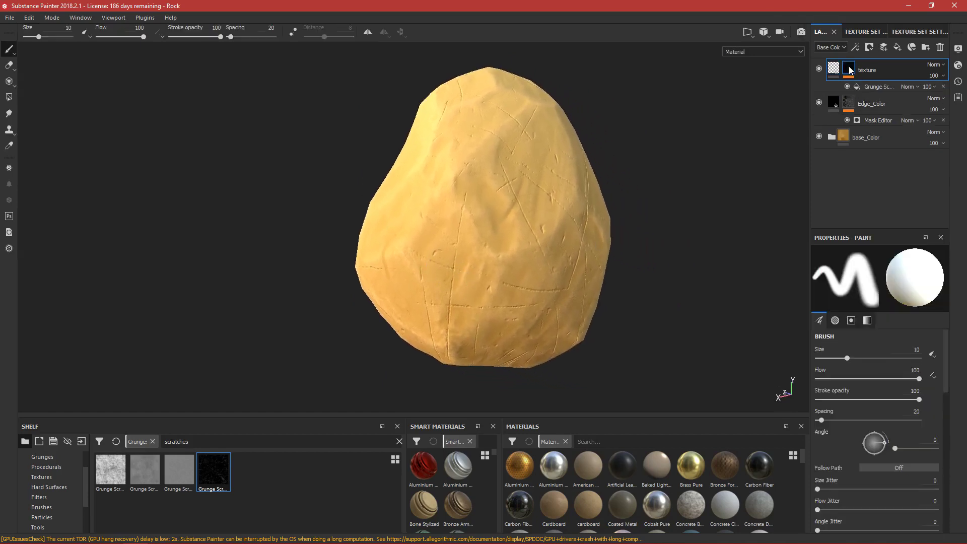
left_click(872, 88)
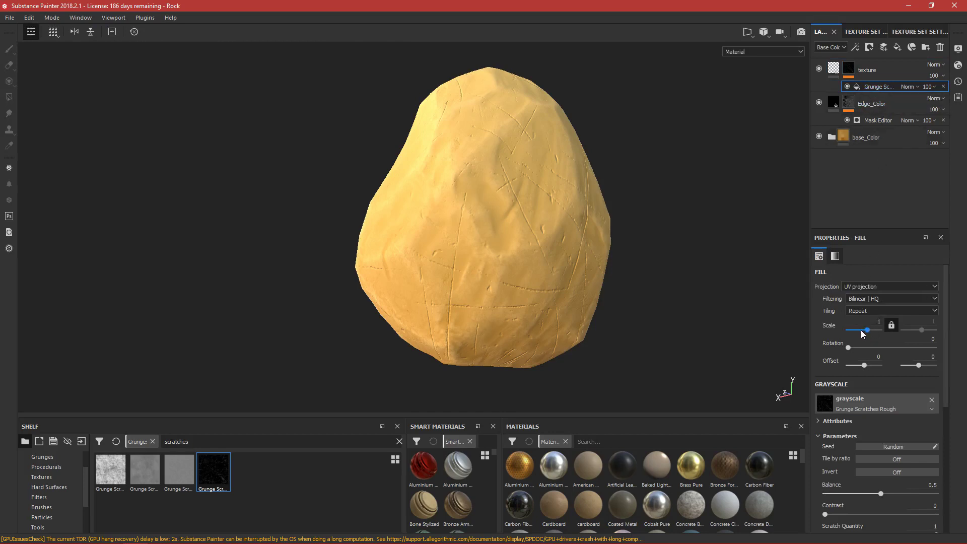
scroll(865, 342, "down", 1)
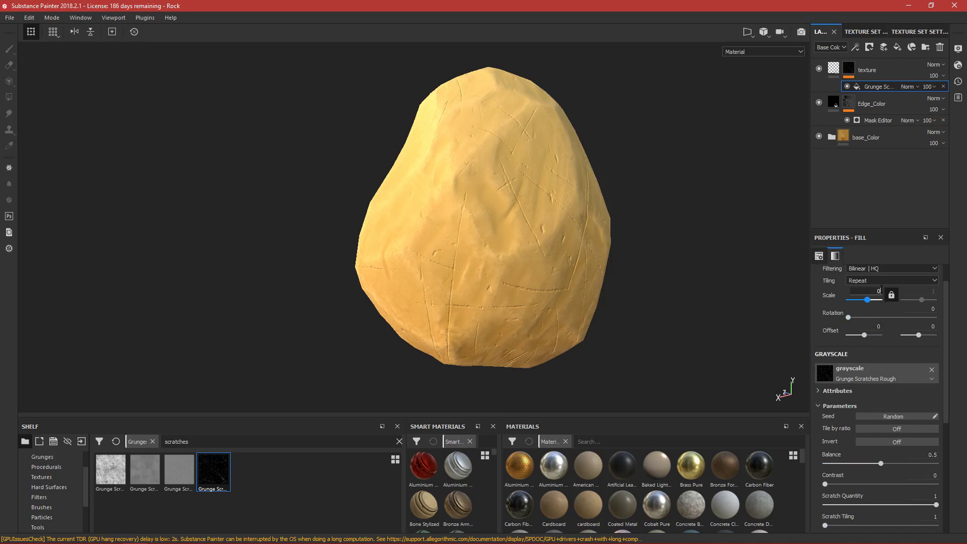
key("Return")
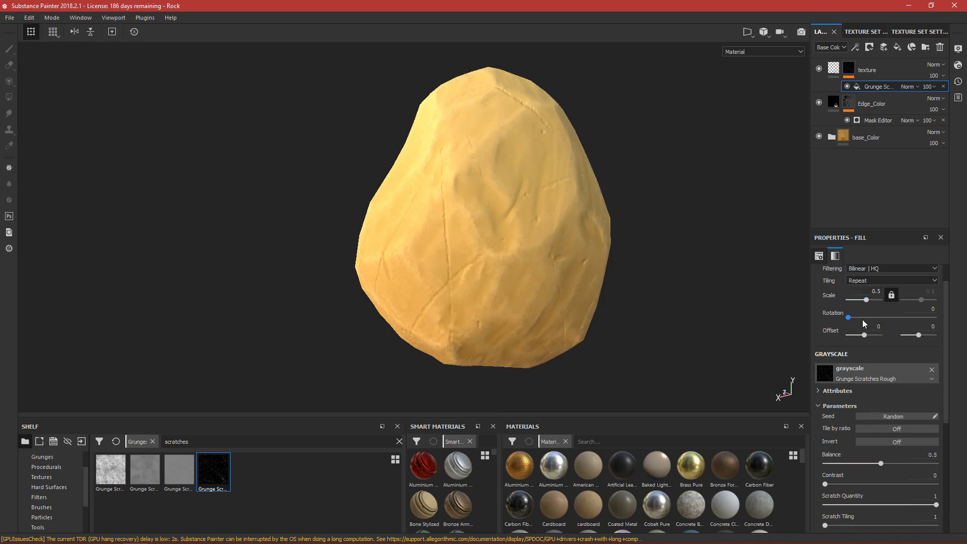
scroll(485, 225, "up", 1)
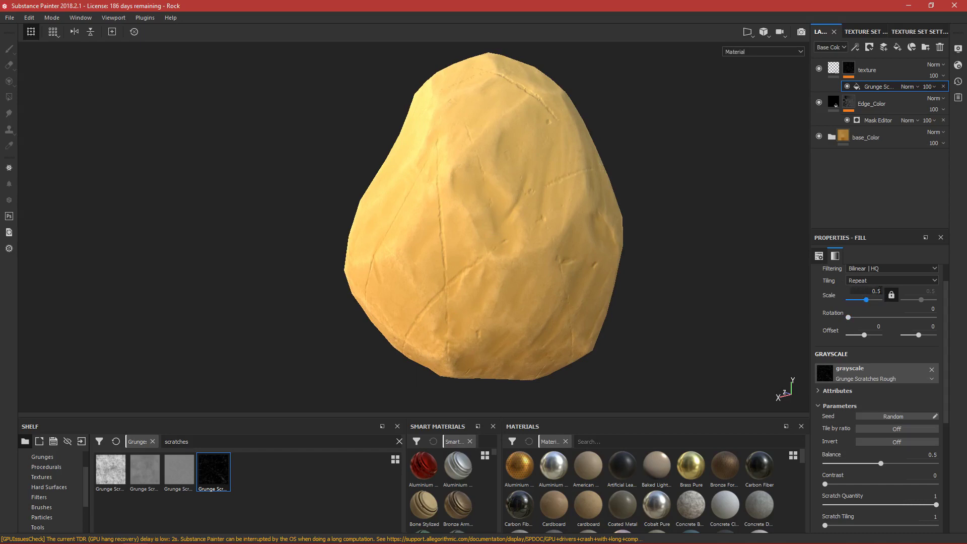
Set the grunge scratches fill's scale to 5 and check the finer scratches around the rock
left_click(866, 291)
type("5")
key("Return")
left_click_drag(567, 266, 615, 274, "alt")
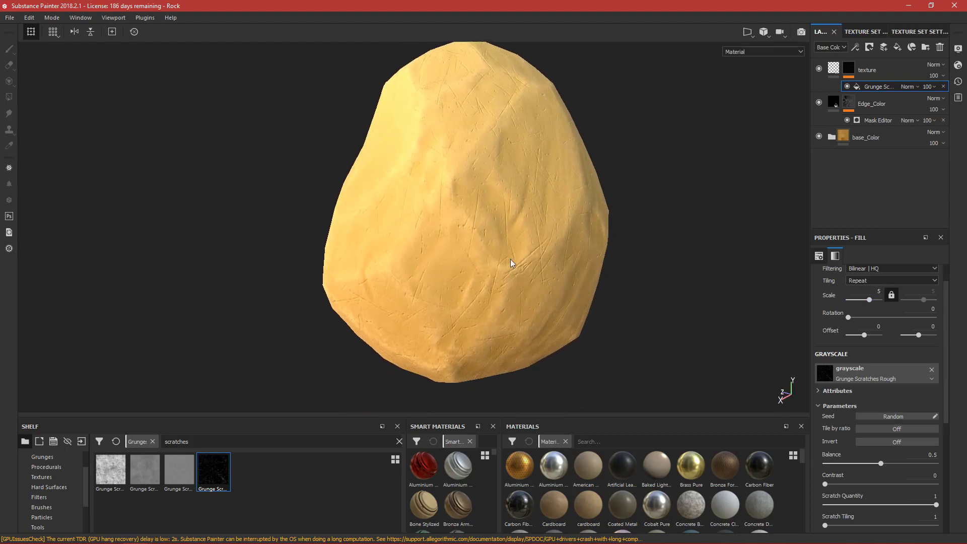
left_click_drag(511, 248, 583, 274, "alt")
scroll(583, 275, "up", 5)
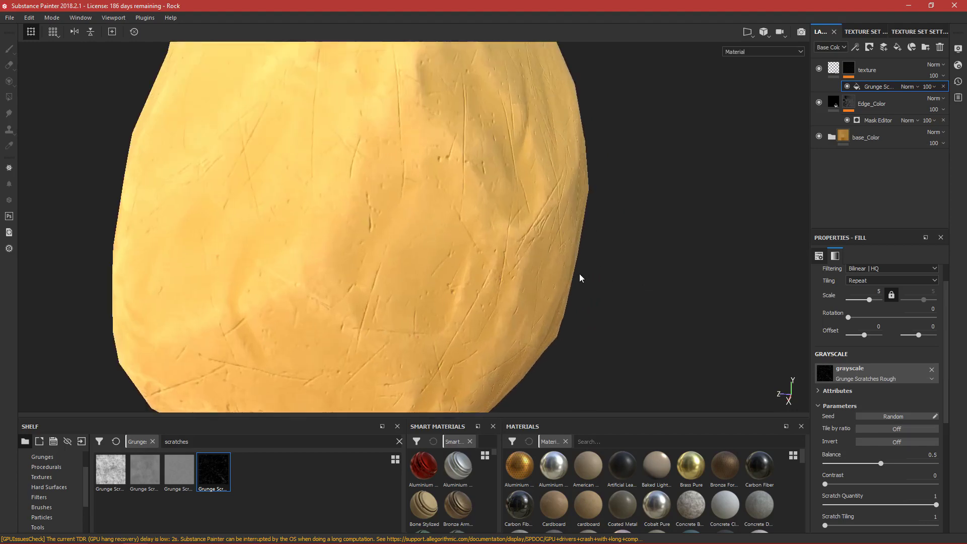
scroll(518, 251, "down", 5)
left_click_drag(518, 254, 525, 281, "alt")
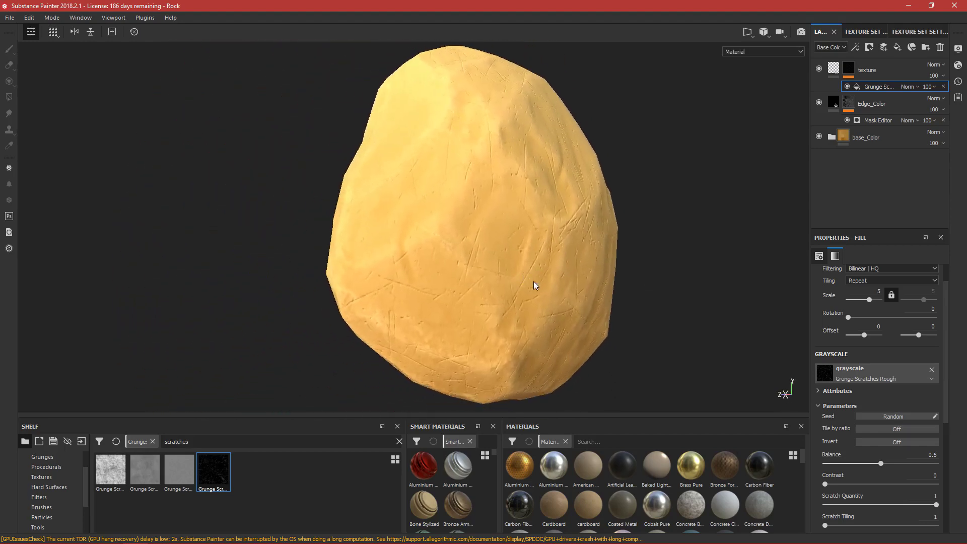
Lower the grunge scratches' balance to 0.05 and inspect the thinned scratches on the rock
scroll(869, 448, "down", 1)
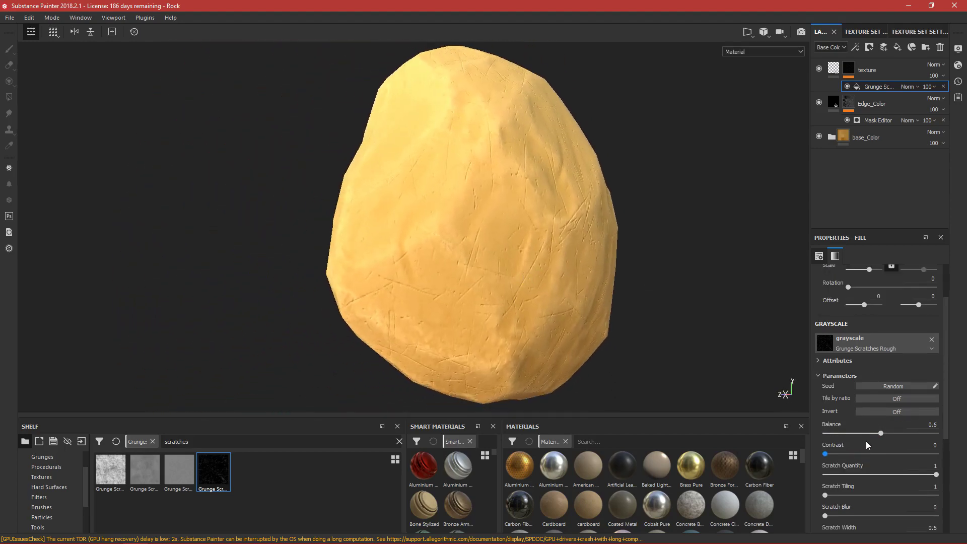
left_click_drag(881, 432, 842, 433)
left_click_drag(677, 308, 794, 407, "alt")
left_click(829, 433)
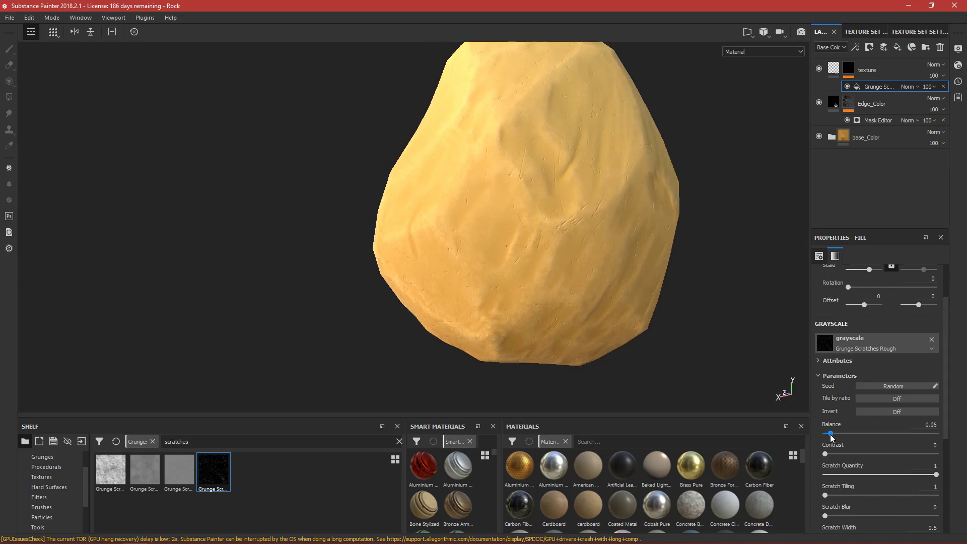
left_click_drag(569, 285, 619, 274, "alt")
scroll(631, 272, "down", 2)
scroll(630, 272, "up", 3)
left_click_drag(568, 241, 708, 248, "alt")
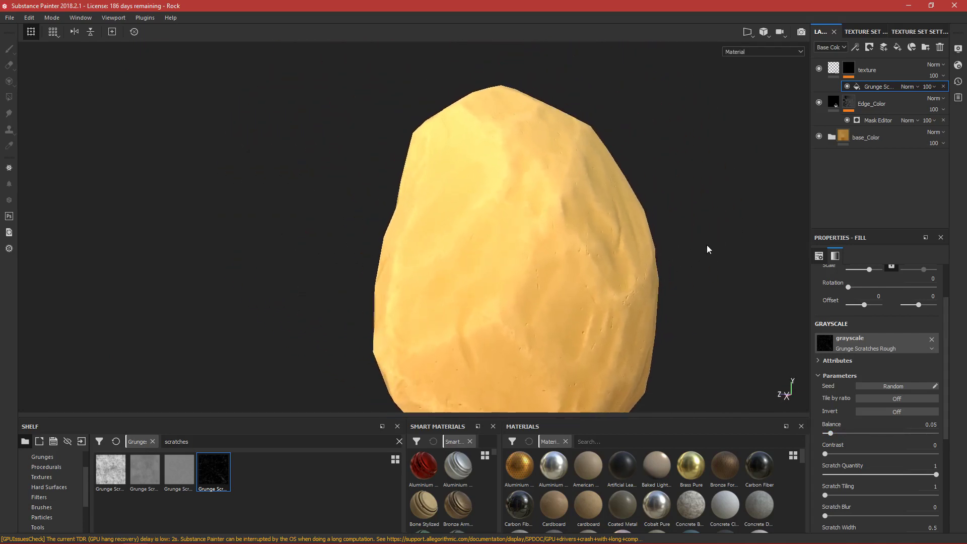
Review the grunge's scratch parameters and raise Scratch Masking to 0.68
scroll(869, 440, "down", 2)
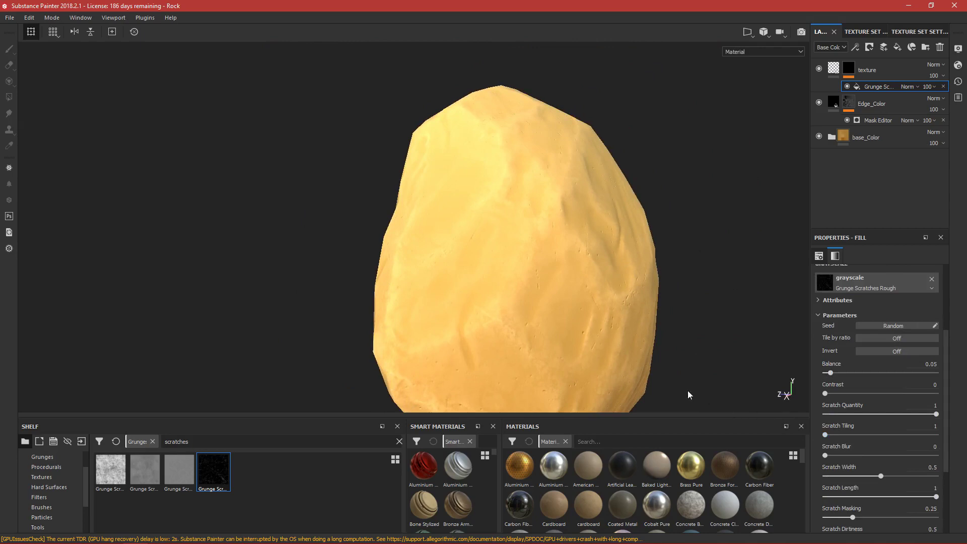
scroll(868, 446, "down", 2)
left_click_drag(440, 252, 494, 299, "alt")
scroll(862, 476, "down", 2)
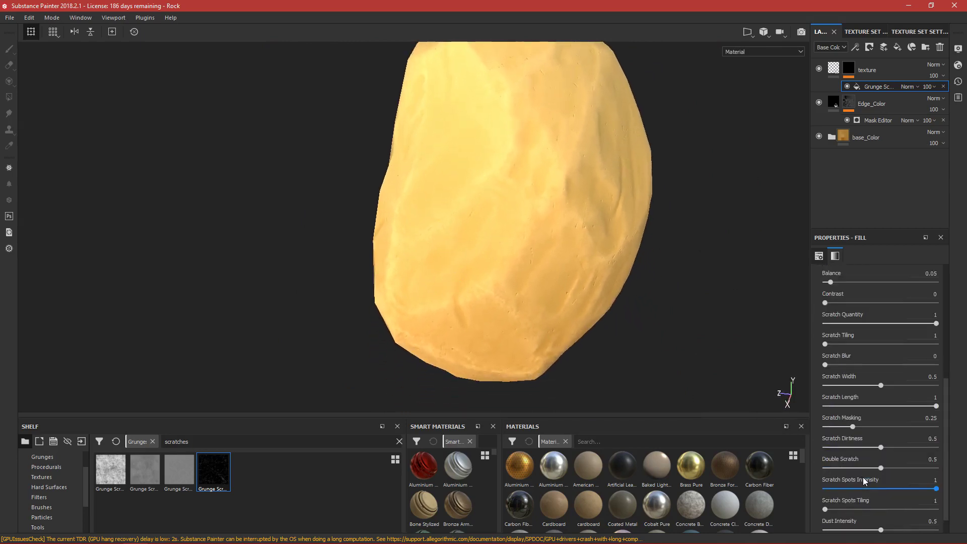
scroll(861, 458, "up", 3)
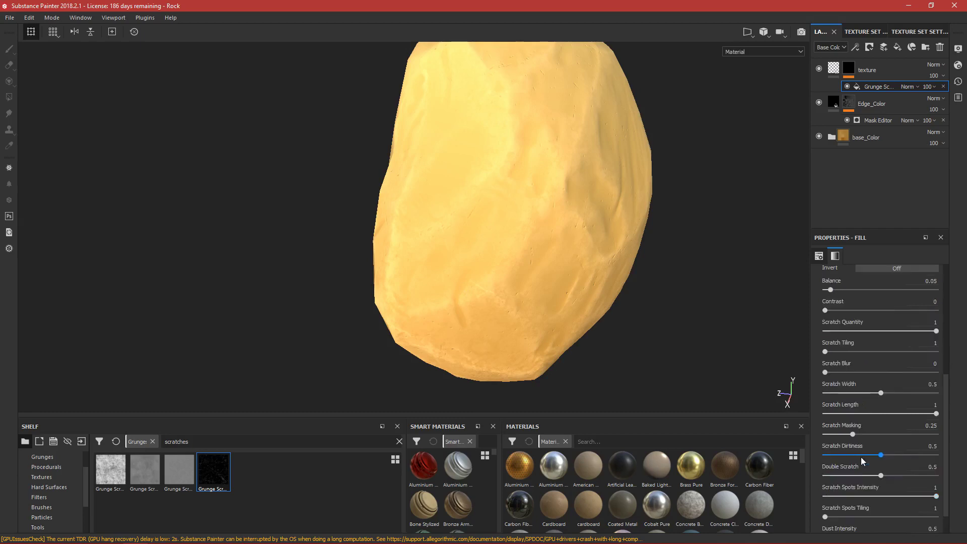
left_click_drag(675, 352, 515, 266, "alt")
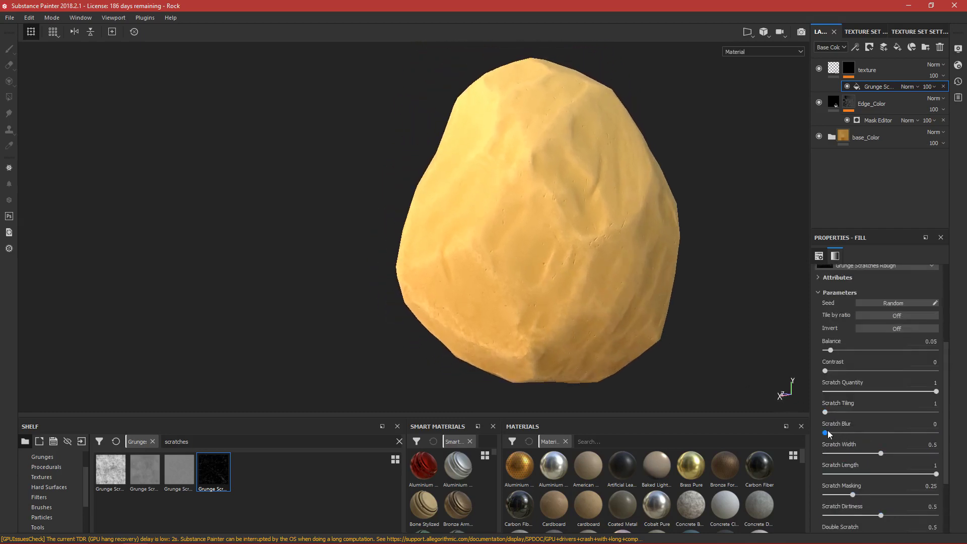
scroll(865, 437, "down", 2)
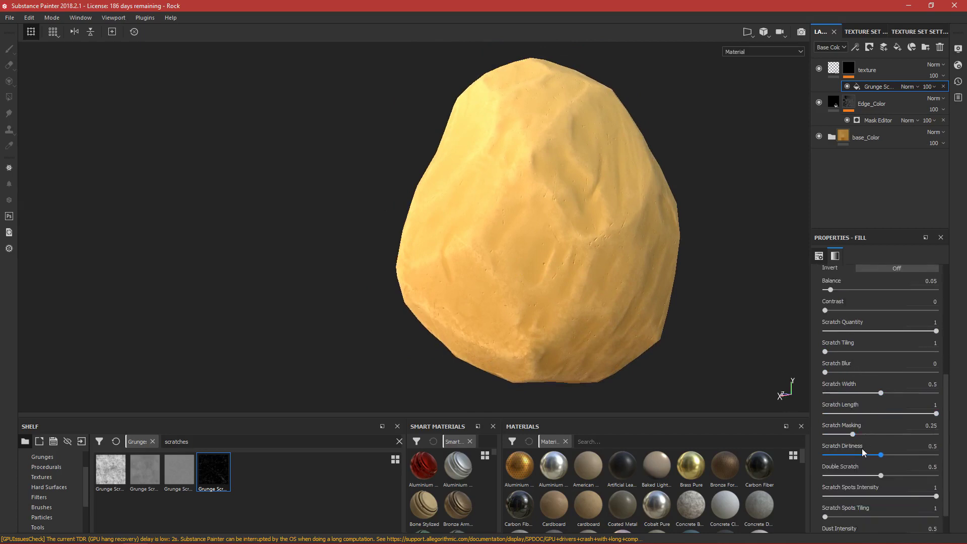
scroll(861, 448, "down", 1)
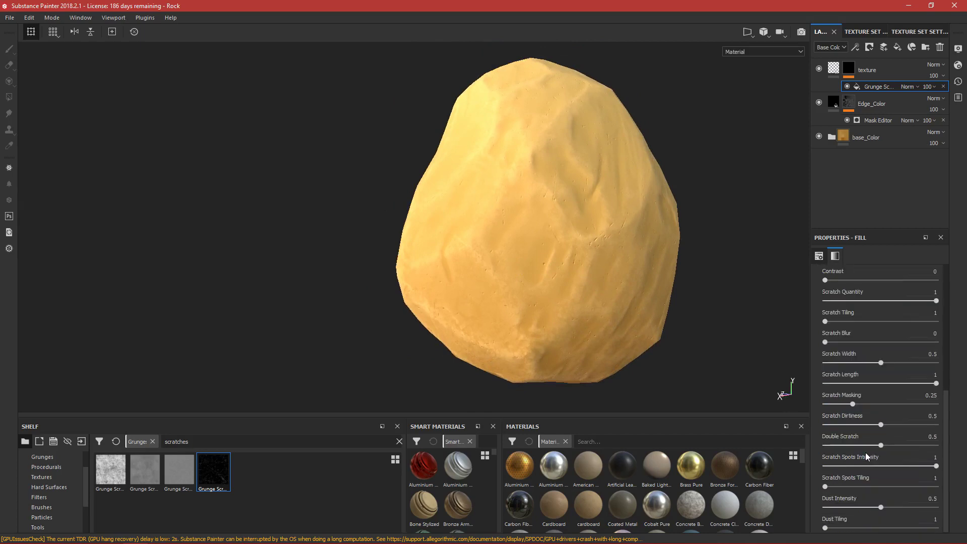
left_click_drag(848, 402, 899, 399)
Try a Scratch Dirtiness of 1, undo it, and set Double Scratch to 1
left_click_drag(880, 424, 884, 425)
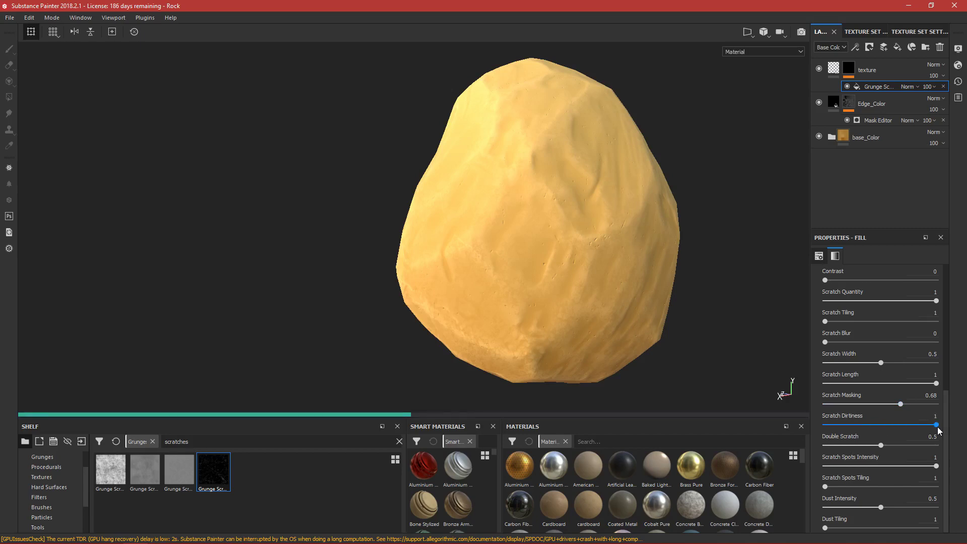
key("ctrl+z")
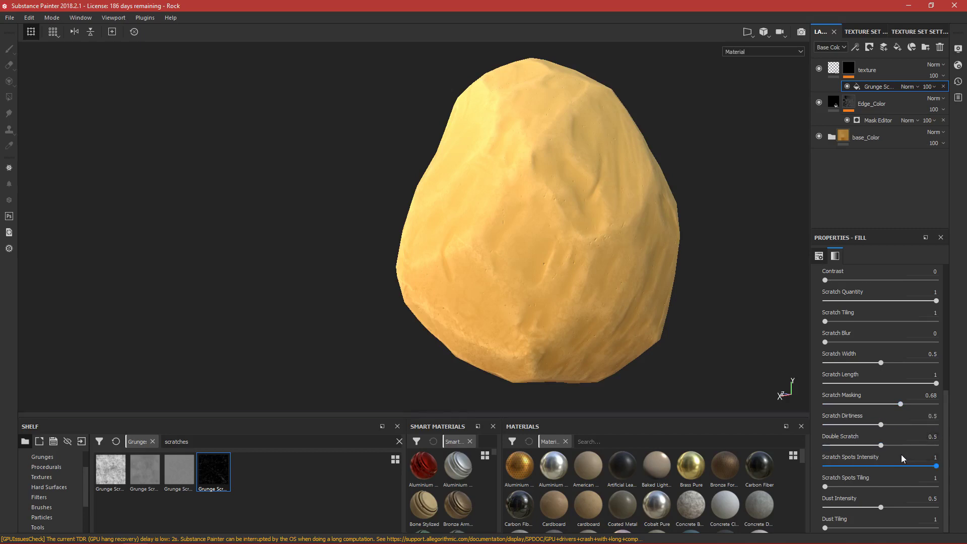
left_click(951, 443)
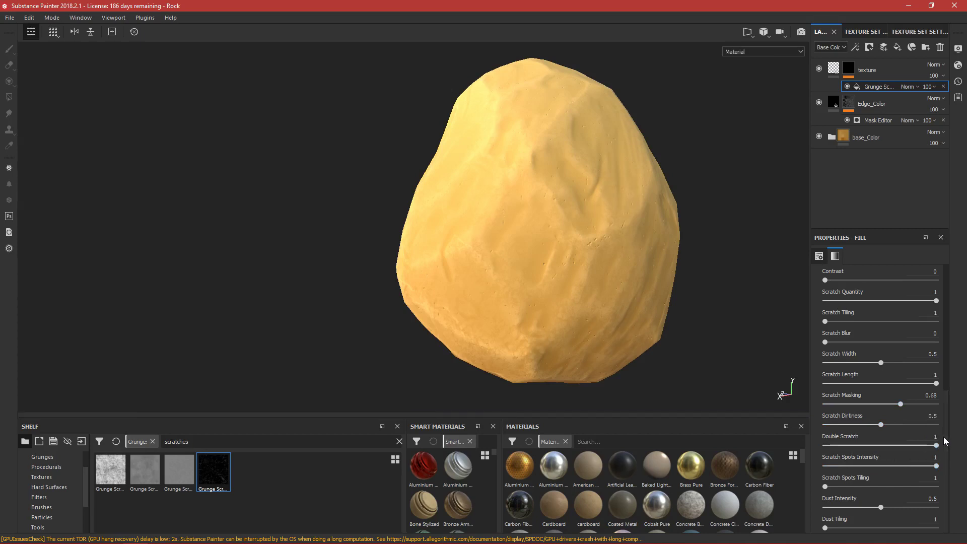
left_click_drag(686, 248, 658, 225, "alt")
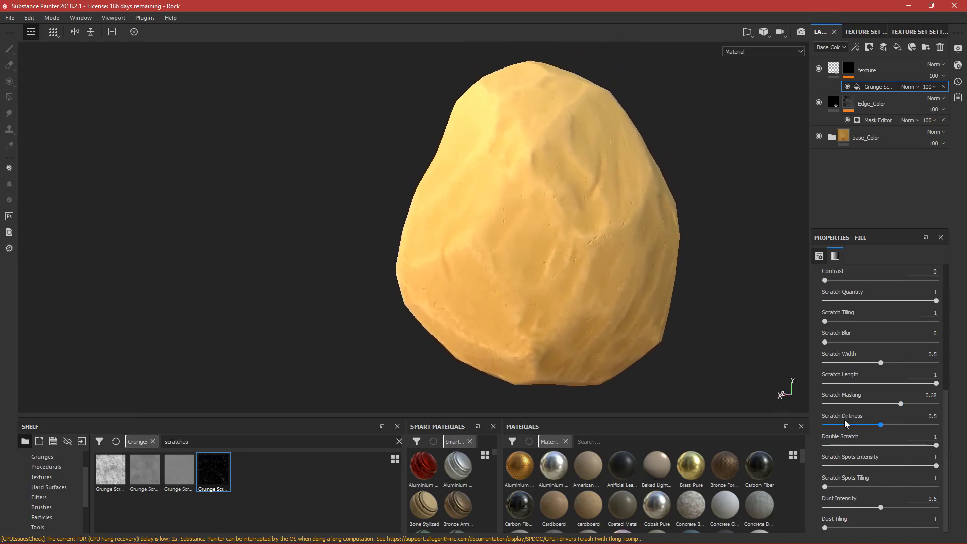
Try the grunge's contrast at 1 and return it to 0
scroll(844, 421, "up", 3)
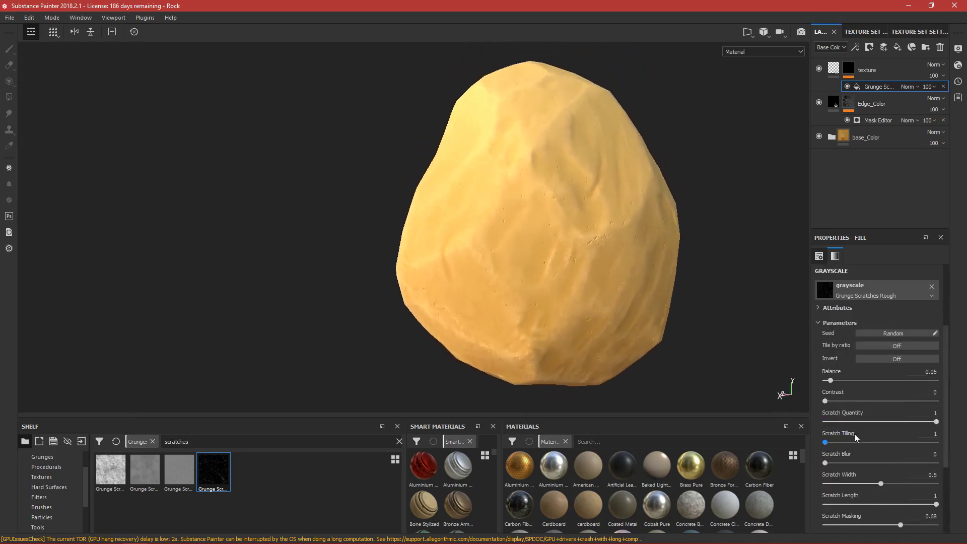
scroll(591, 265, "up", 5)
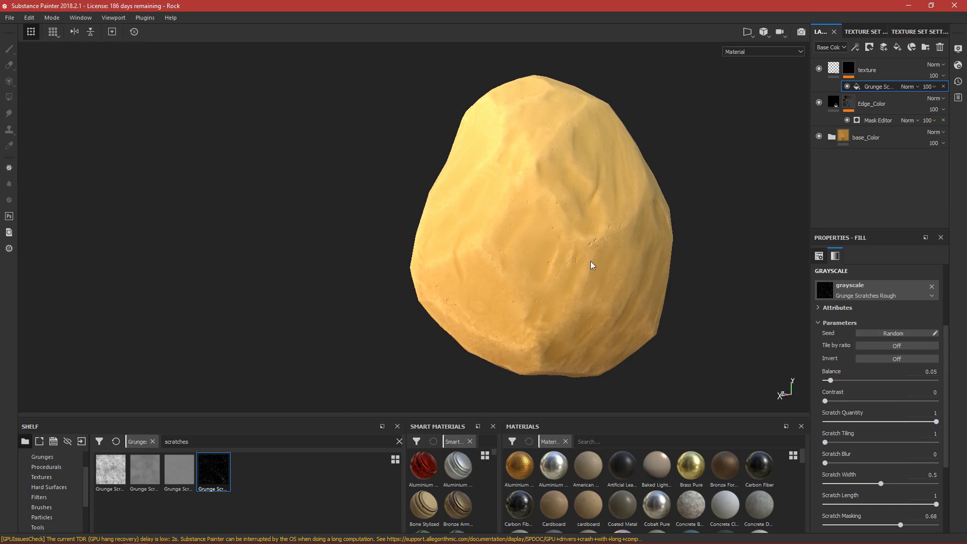
left_click_drag(829, 401, 942, 401)
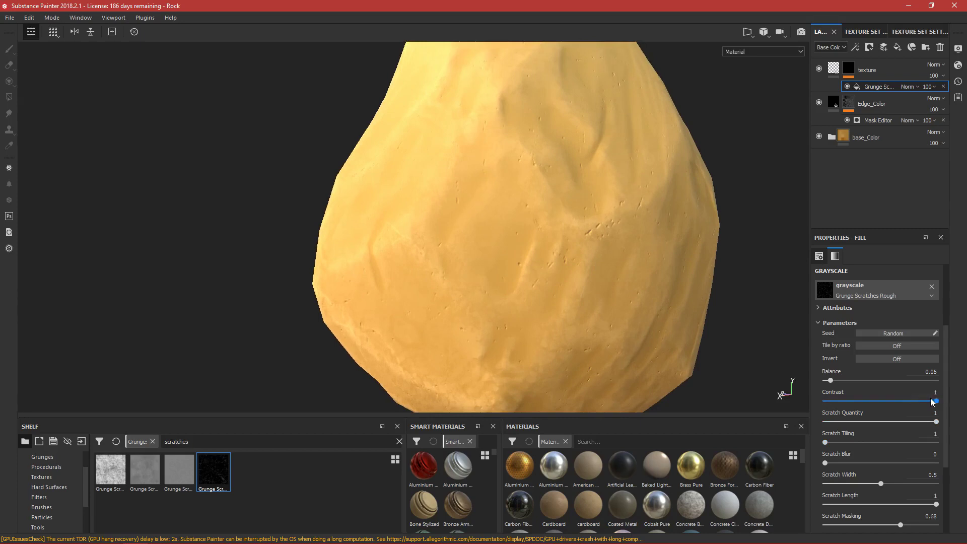
left_click_drag(835, 401, 810, 400)
Set the grunge scratches' balance to 0.12 to bring back slightly more scratches
scroll(836, 398, "up", 1)
left_click(839, 410)
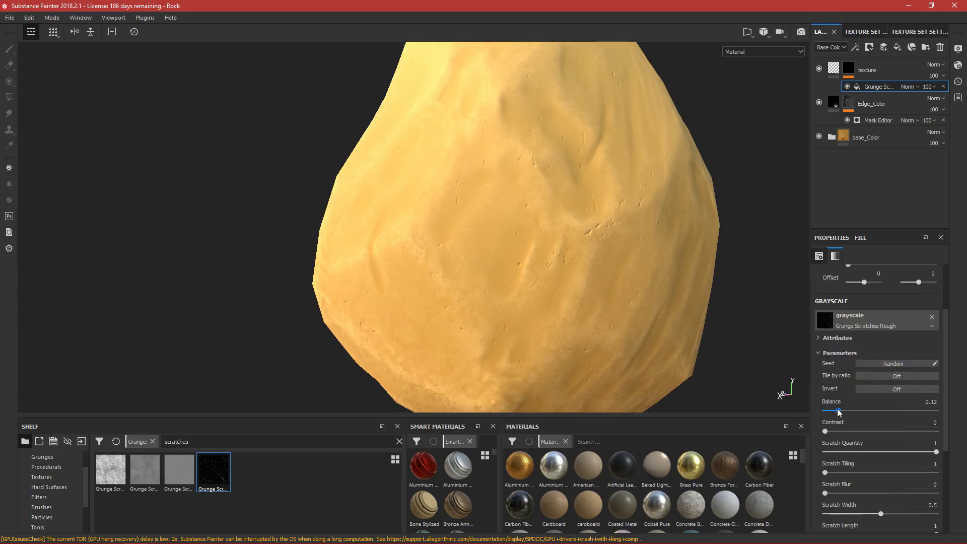
left_click_drag(539, 316, 595, 298, "alt")
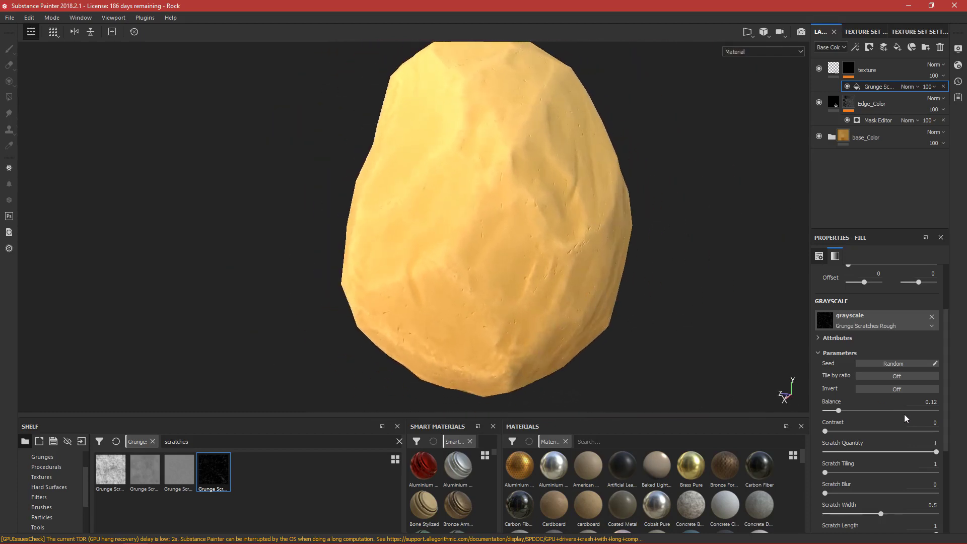
Set the grunge scratches fill's scale to 3 and inspect the scratches from several sides of the rock
scroll(904, 418, "up", 2)
left_click_drag(531, 244, 549, 244, "alt")
scroll(877, 340, "up", 2)
left_click(878, 299)
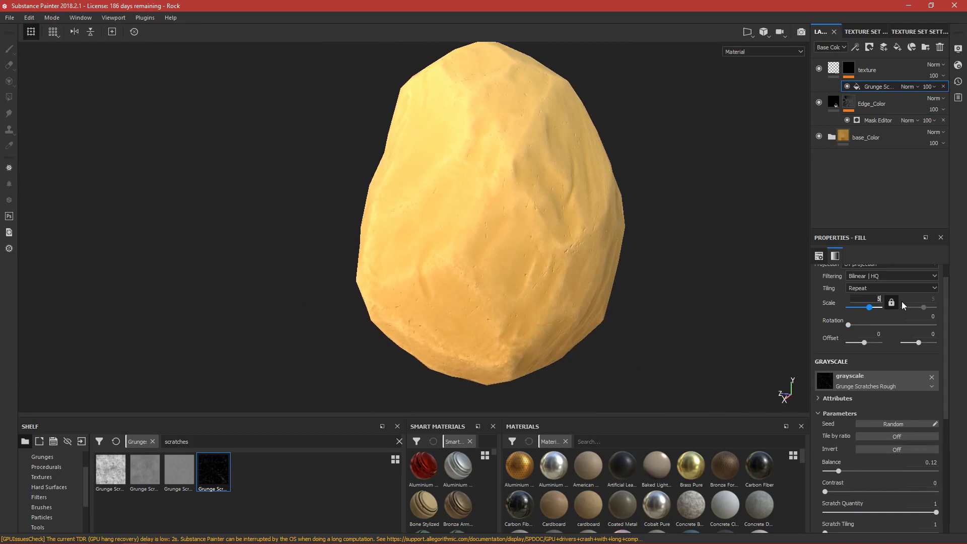
type("4")
key("Return")
mouse_move(654, 291)
left_mouse_down("alt")
mouse_move(539, 276)
mouse_move(693, 295)
mouse_move(555, 193)
mouse_move(611, 242)
mouse_move(557, 258)
mouse_move(436, 233)
mouse_move(557, 302)
mouse_move(460, 237)
mouse_move(579, 285)
mouse_move(464, 265)
mouse_move(539, 262)
mouse_move(504, 248)
mouse_move(509, 216)
mouse_move(506, 280)
left_mouse_up("alt")
scroll(450, 244, "up", 5)
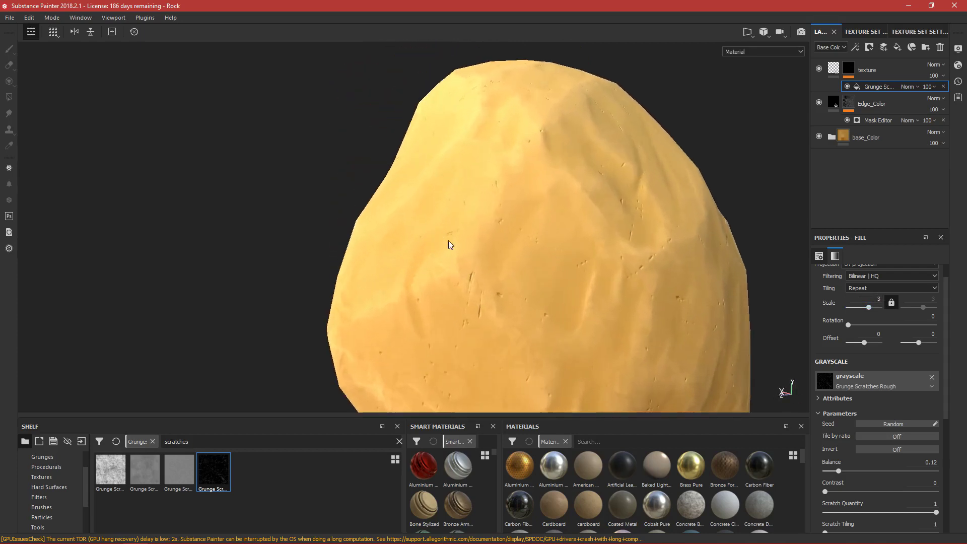
scroll(450, 244, "down", 3)
scroll(554, 301, "down", 4)
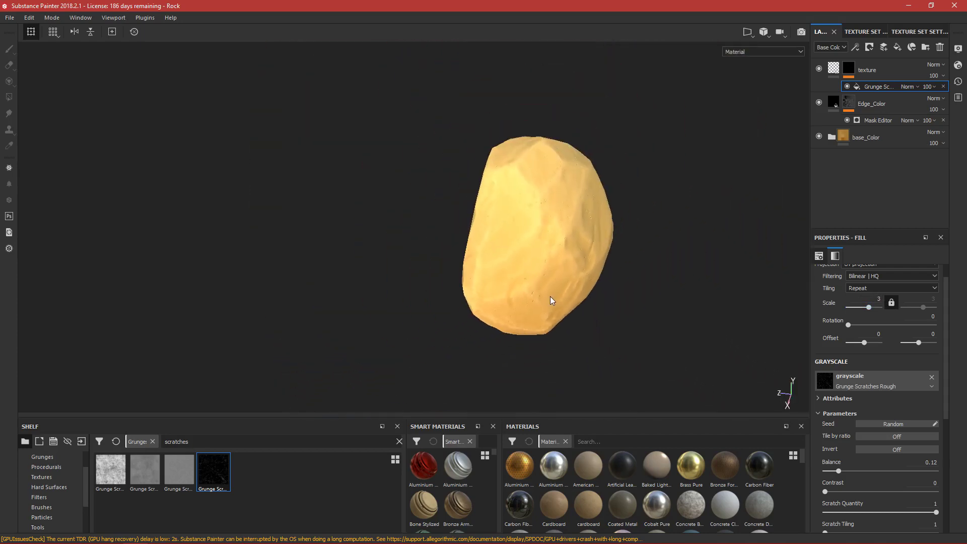
scroll(481, 267, "up", 6)
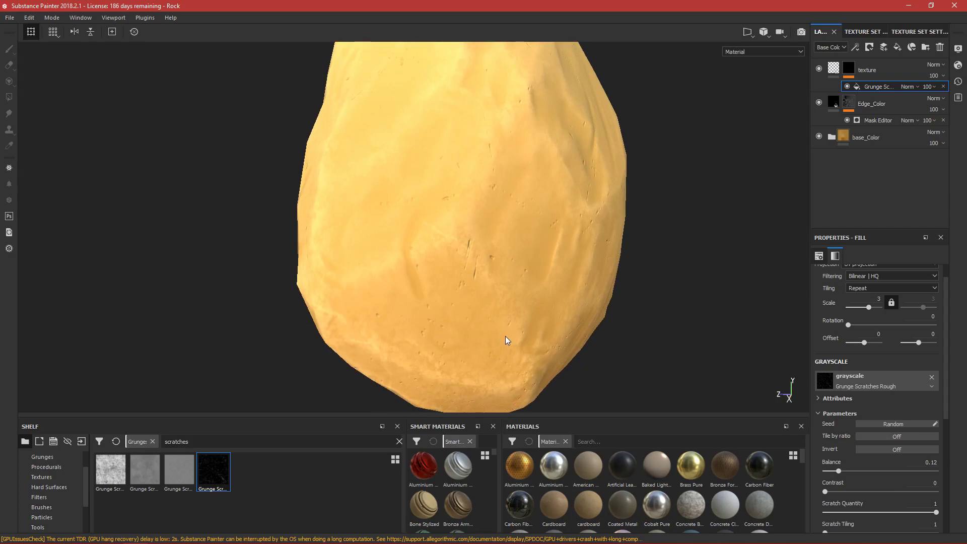
mouse_move(505, 315)
left_mouse_down("alt")
mouse_move(492, 283)
mouse_move(417, 237)
mouse_move(442, 269)
mouse_move(490, 278)
left_mouse_up("alt")
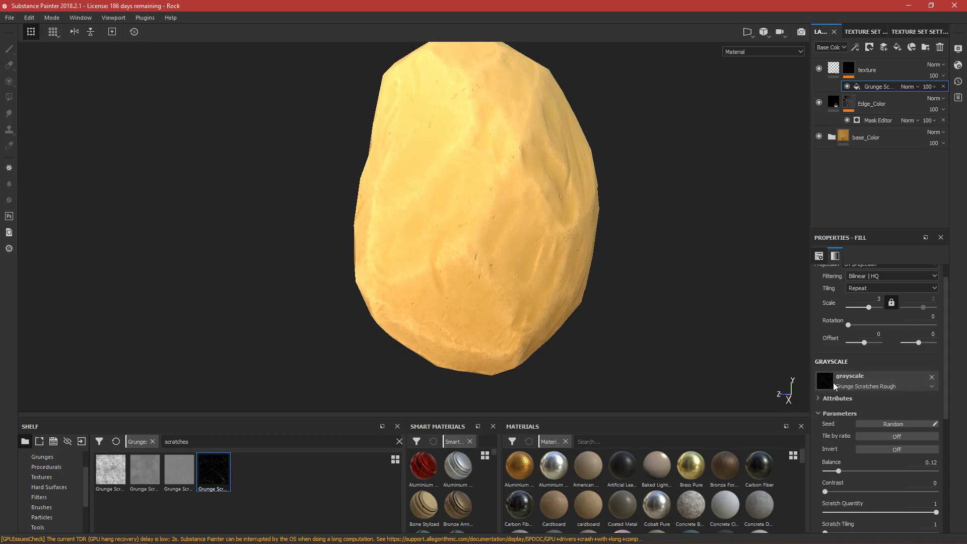
Replace the shelf search with "wiped" among the grunge maps and preview the matching textures
left_click(399, 442)
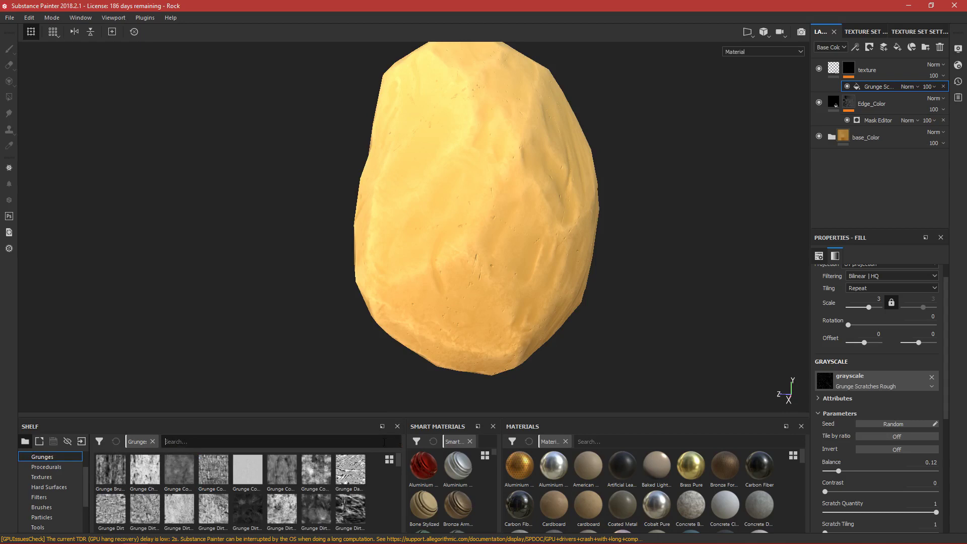
type("wiped")
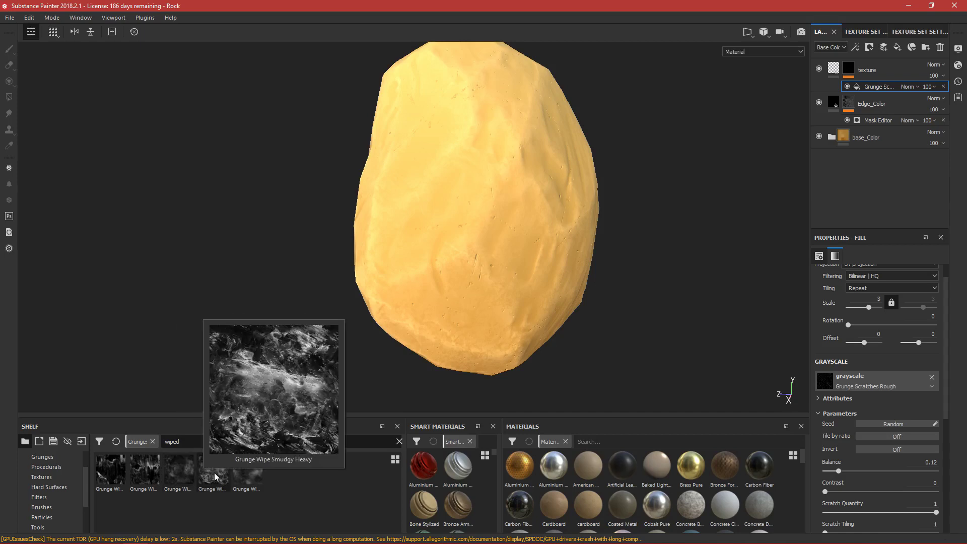
mouse_move(244, 476)
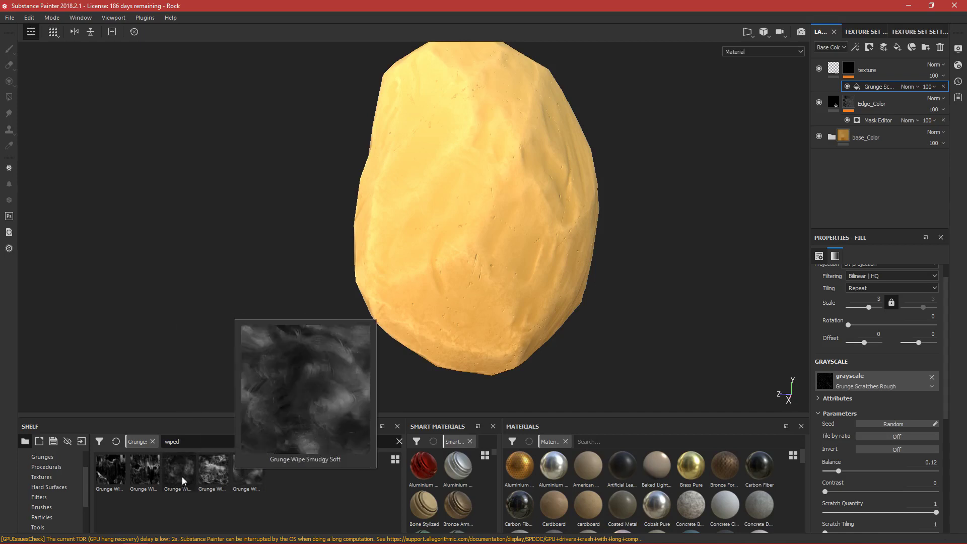
mouse_move(156, 482)
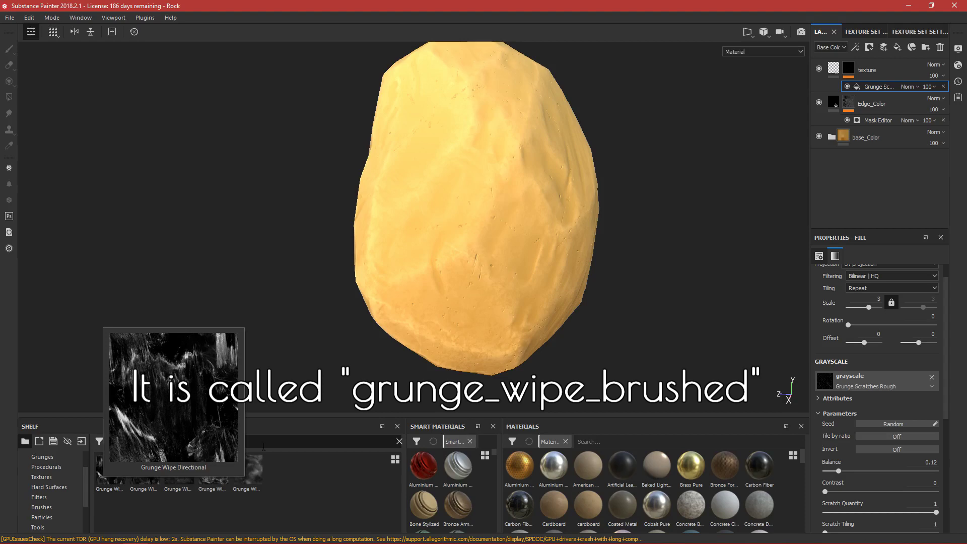
Clear the shelf search and browse the full grunge map collection, previewing candidates such as Grunge Leak Small
left_click(399, 441)
scroll(224, 489, "down", 3)
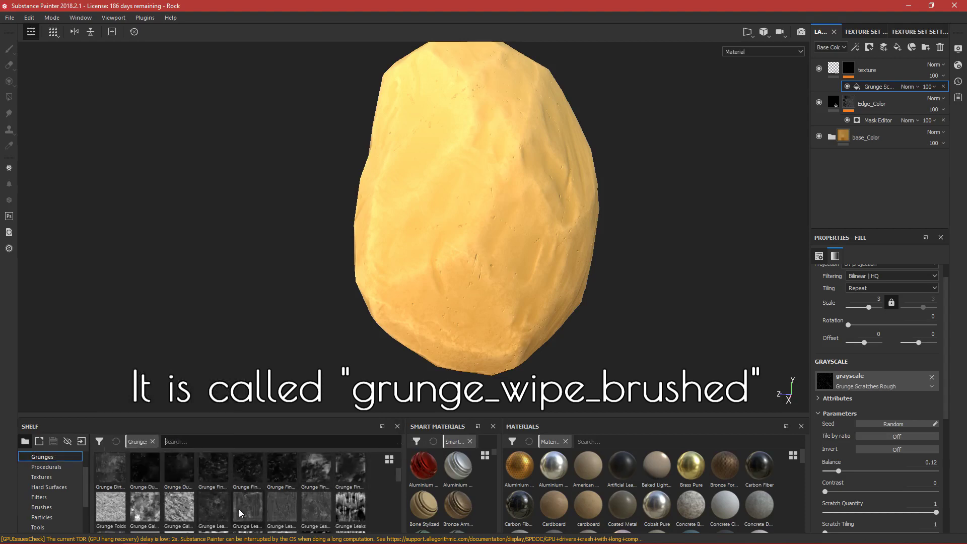
mouse_move(241, 513)
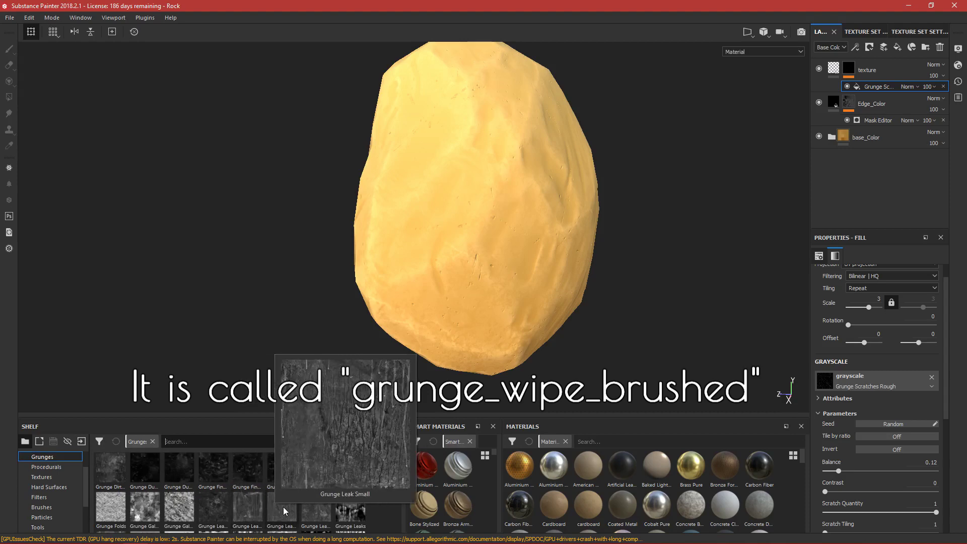
mouse_move(308, 511)
mouse_move(348, 509)
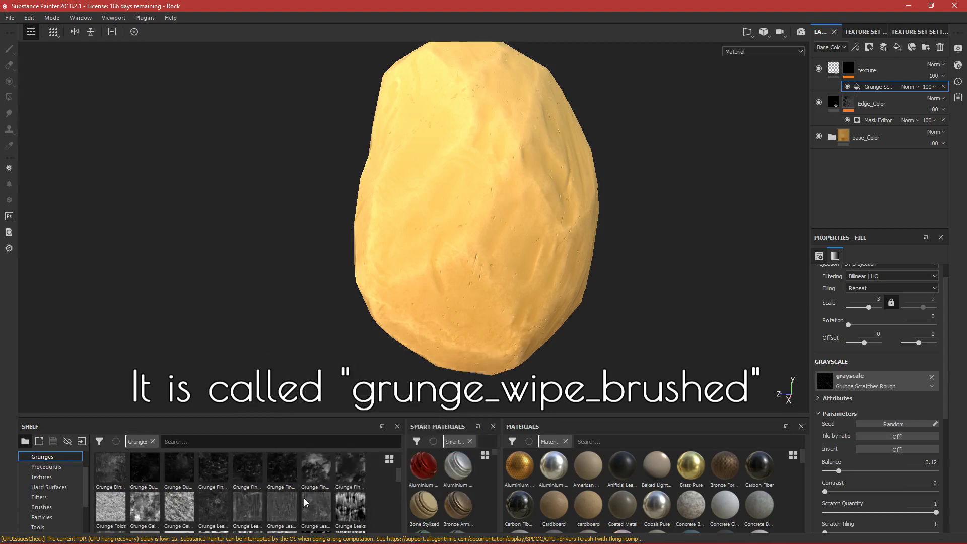
scroll(305, 501, "down", 2)
scroll(282, 507, "down", 2)
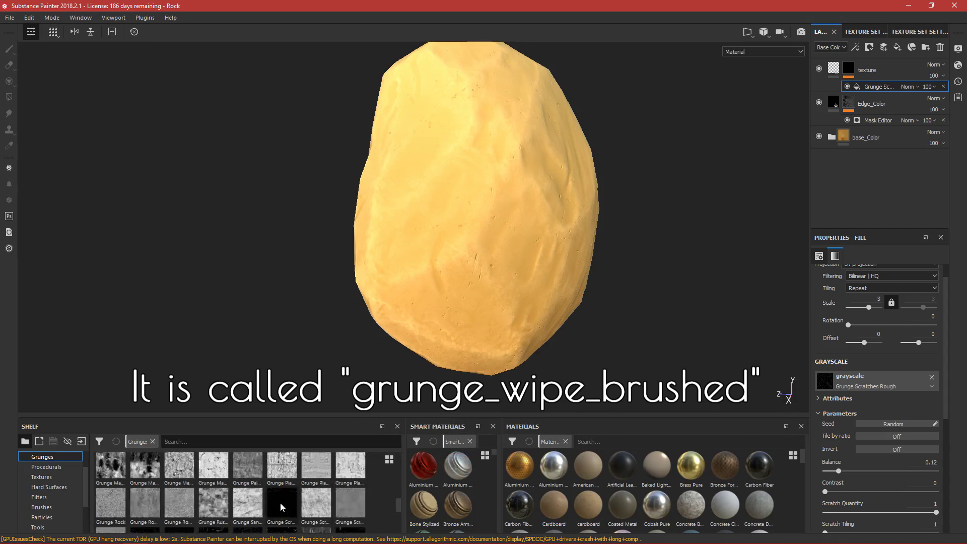
scroll(288, 505, "down", 2)
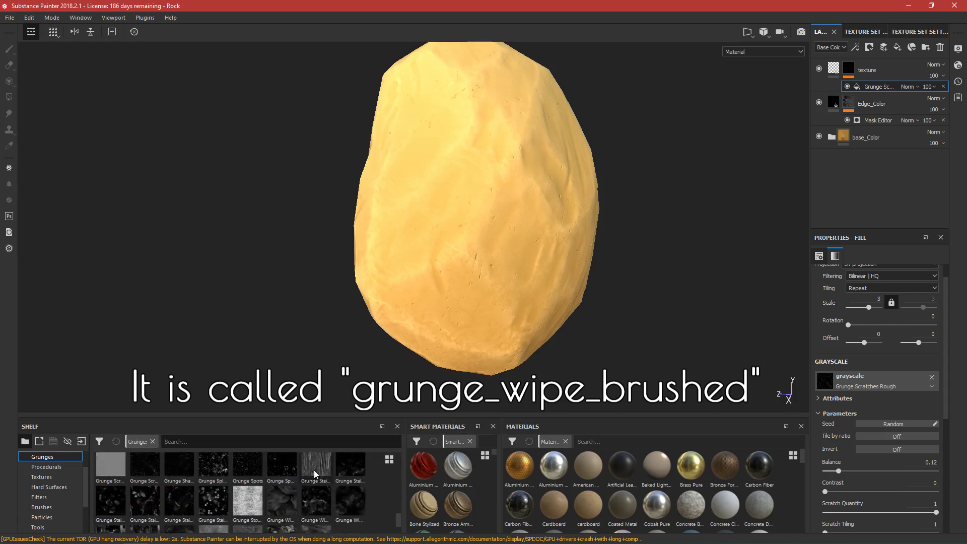
Try the vertically streaked grunge stain map as the grayscale of the texture layer's mask fill and inspect its effect on the rock
mouse_move(315, 473)
left_click_drag(317, 474, 869, 380)
left_click_drag(586, 316, 553, 270, "alt")
scroll(553, 274, "up", 3)
middle_click_drag(552, 270, 506, 243, "alt")
left_click_drag(506, 243, 491, 279, "alt")
scroll(492, 279, "down", 2)
left_click_drag(374, 250, 526, 240, "alt")
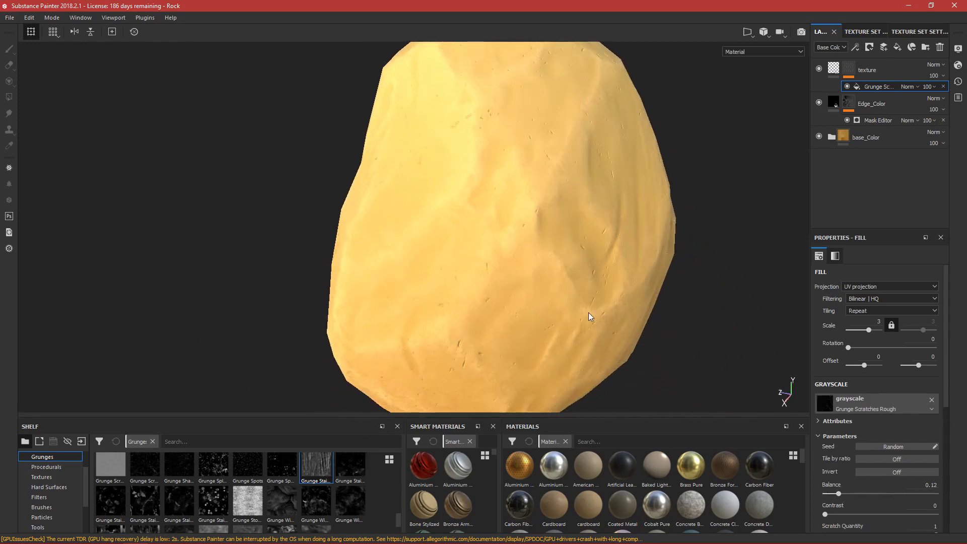
Examine the rough scratch detail on the rock from several sides, up close and from a distance
left_click_drag(526, 308, 294, 282, "alt")
scroll(590, 300, "down", 2)
left_click_drag(542, 352, 448, 310, "alt")
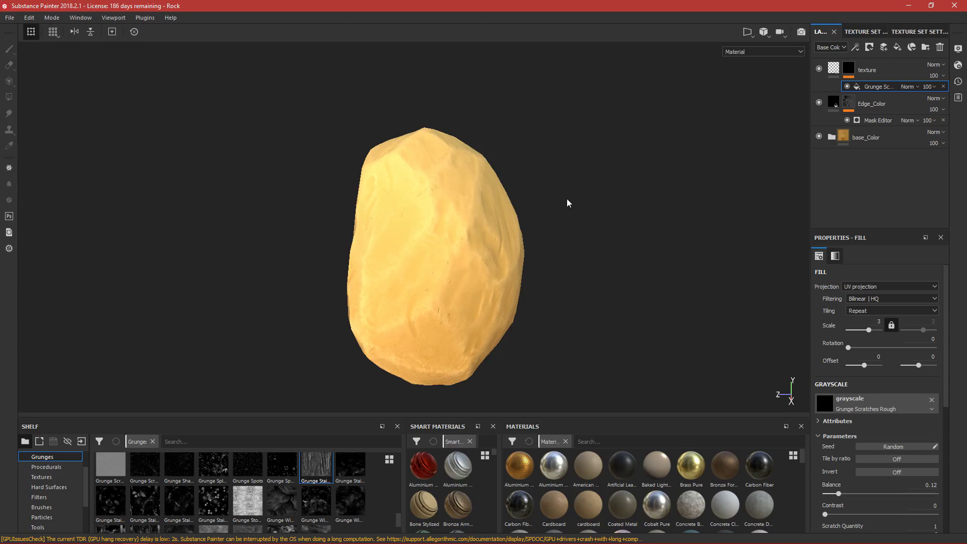
scroll(541, 272, "up", 5)
scroll(509, 265, "down", 3)
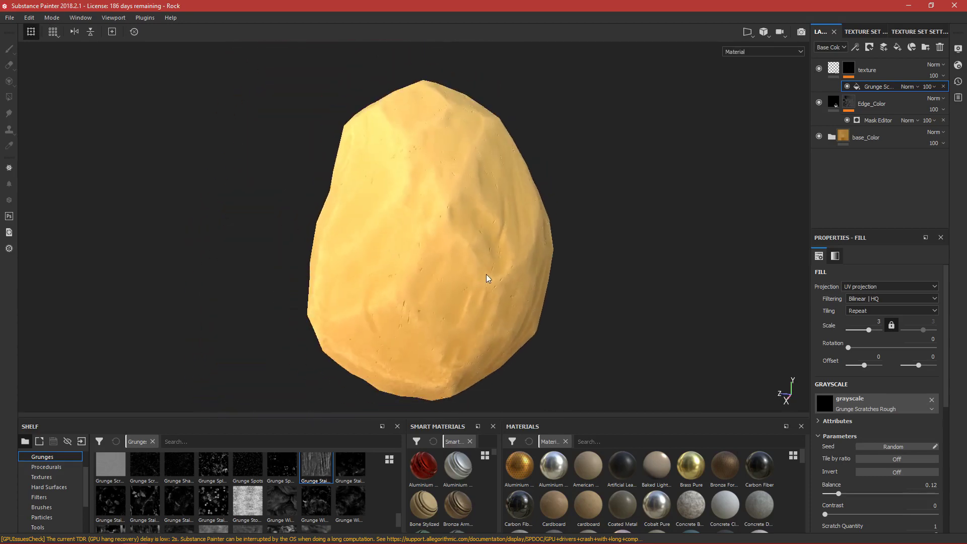